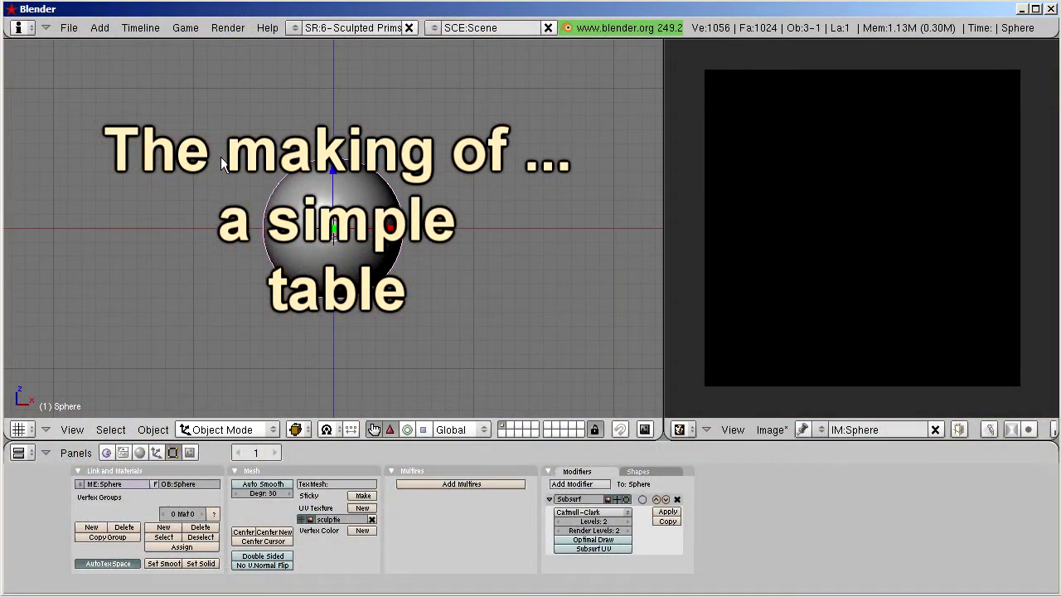
Erase the default sphere from the Blender scene
key(x)
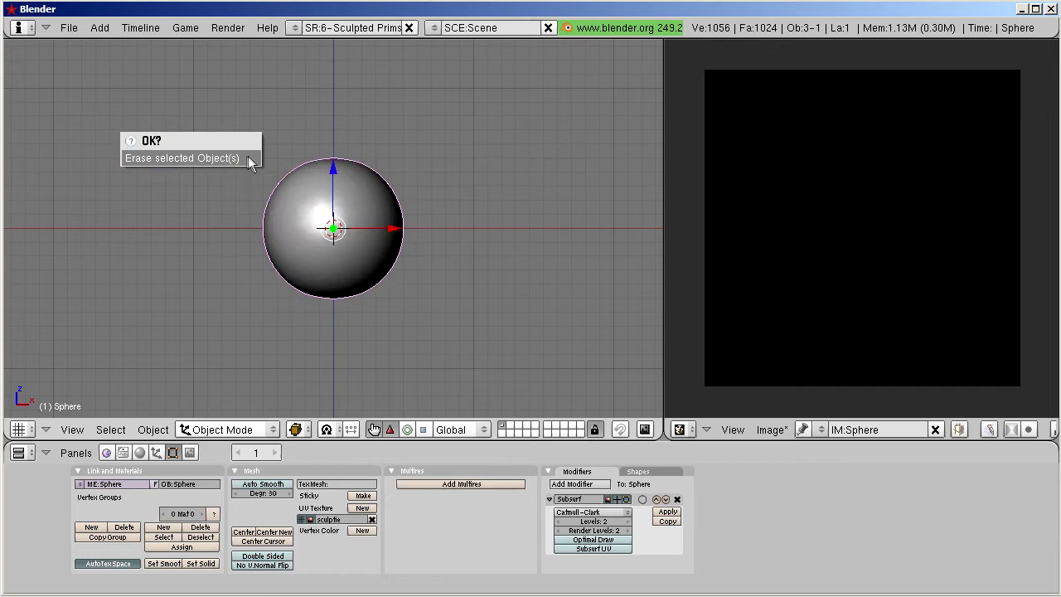
click(248, 157)
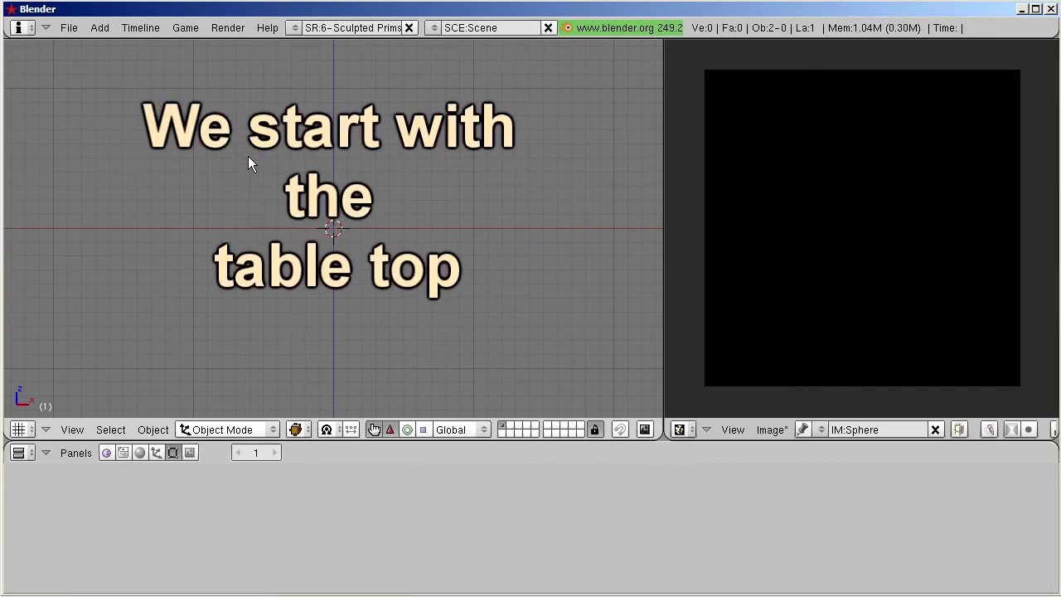
Add a Primstar sculpt mesh with the Cylinder shape and build it
key(space)
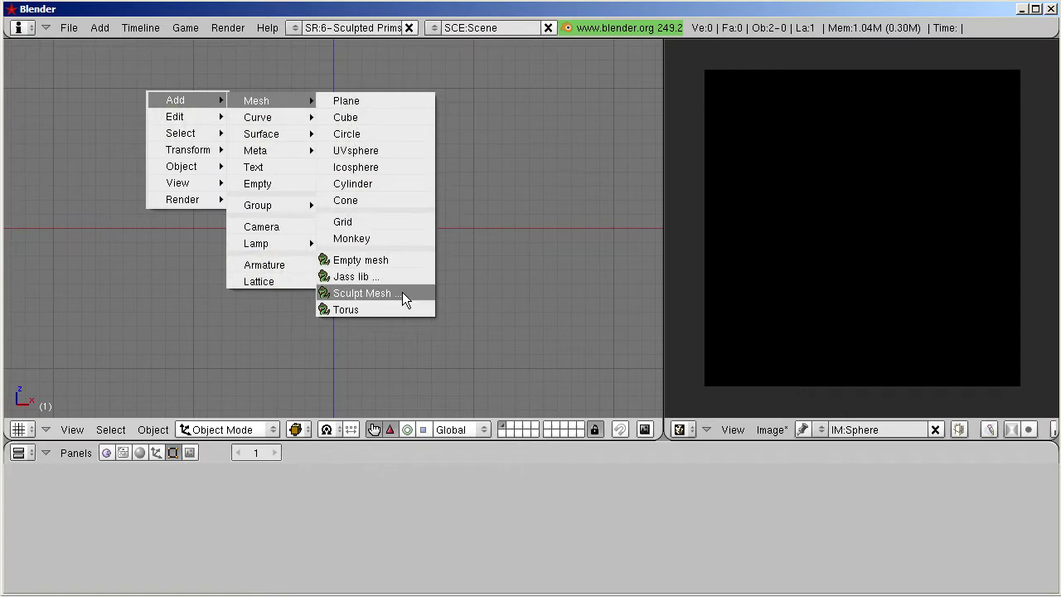
click(413, 294)
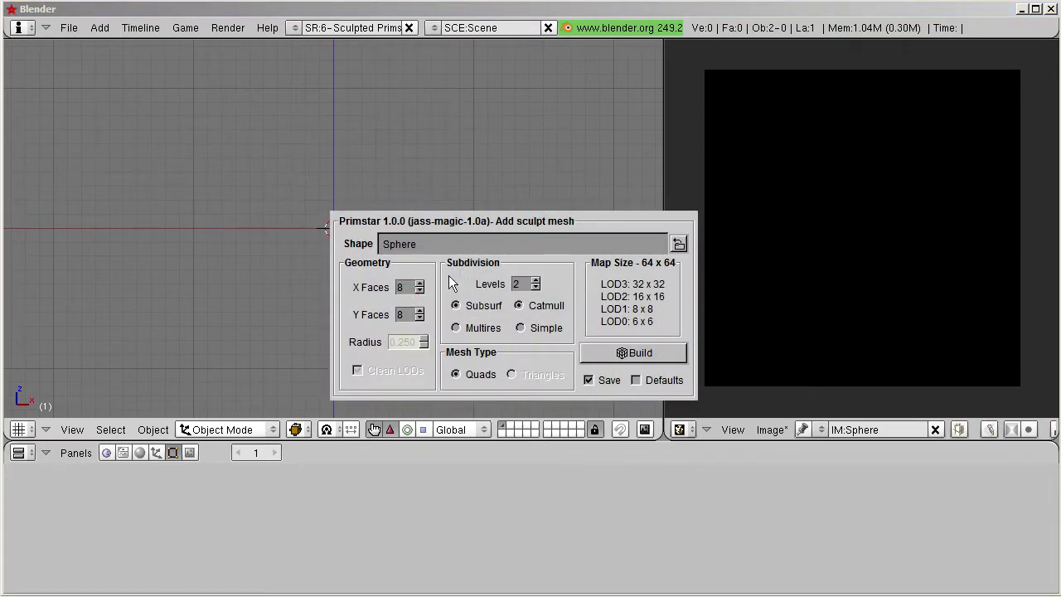
click(468, 244)
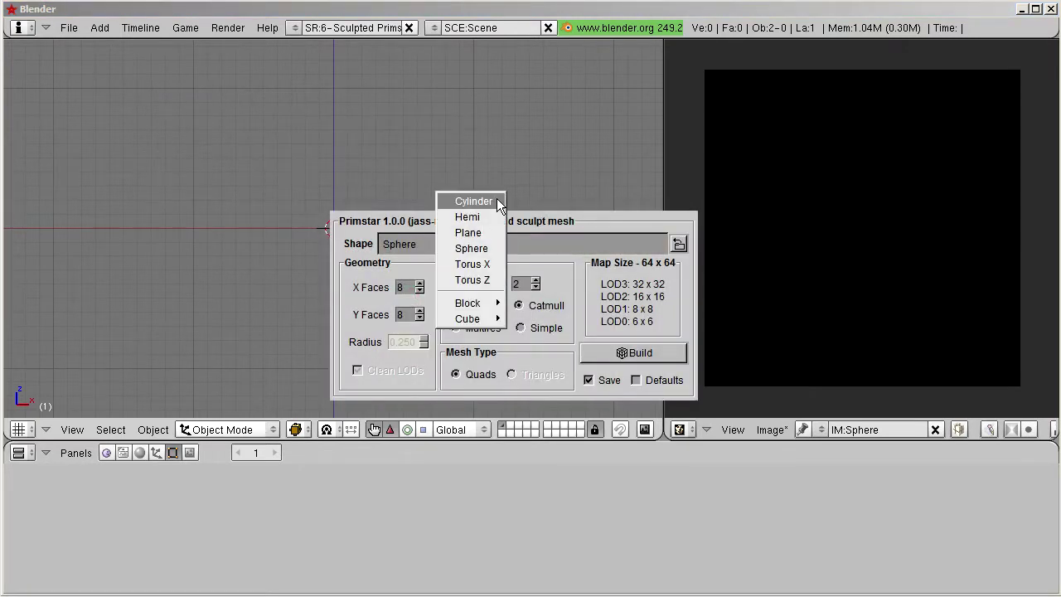
click(497, 200)
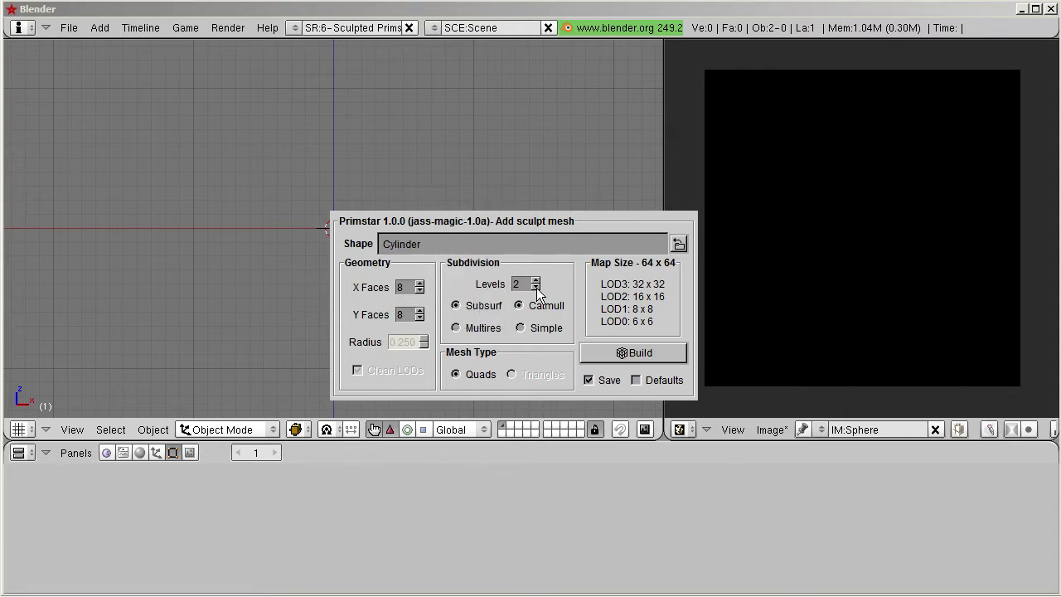
click(617, 354)
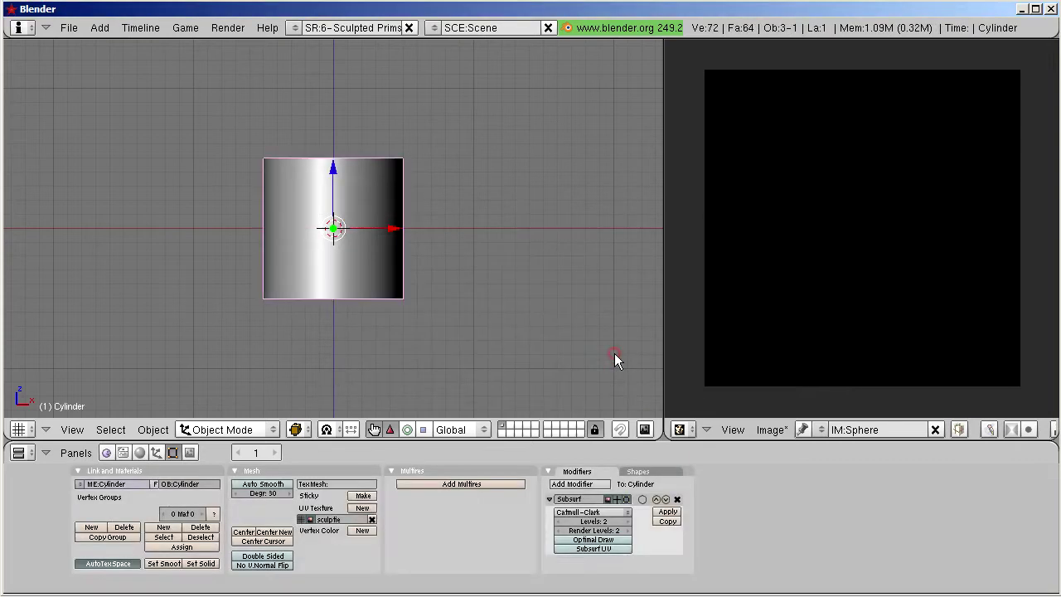
click(249, 430)
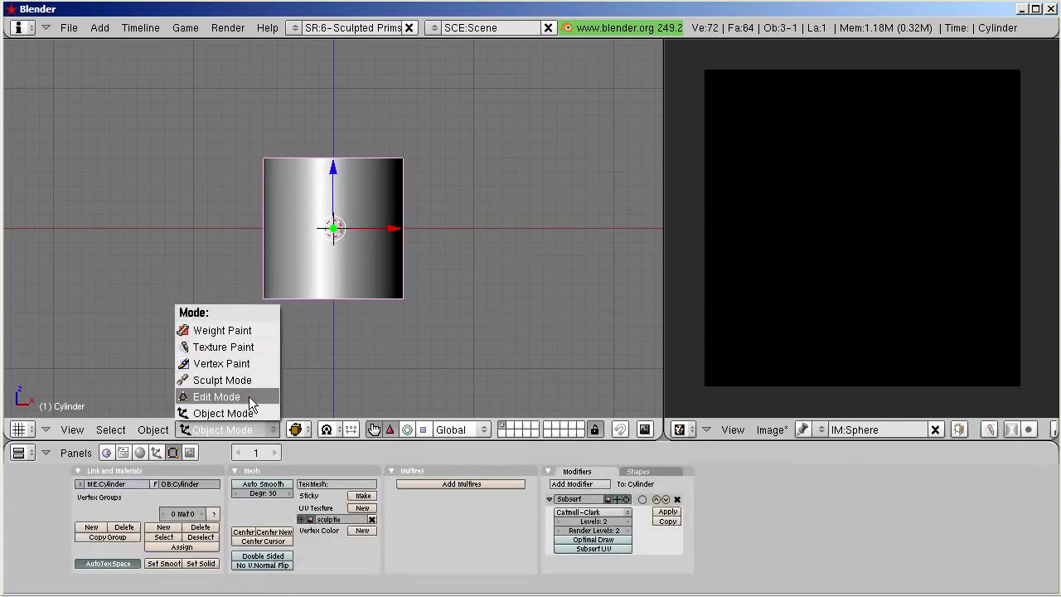
In Edit Mode, collapse the top and bottom pole loops to points by scaling them to 0, excluding Z
click(248, 396)
middle_drag(404, 285, 391, 181)
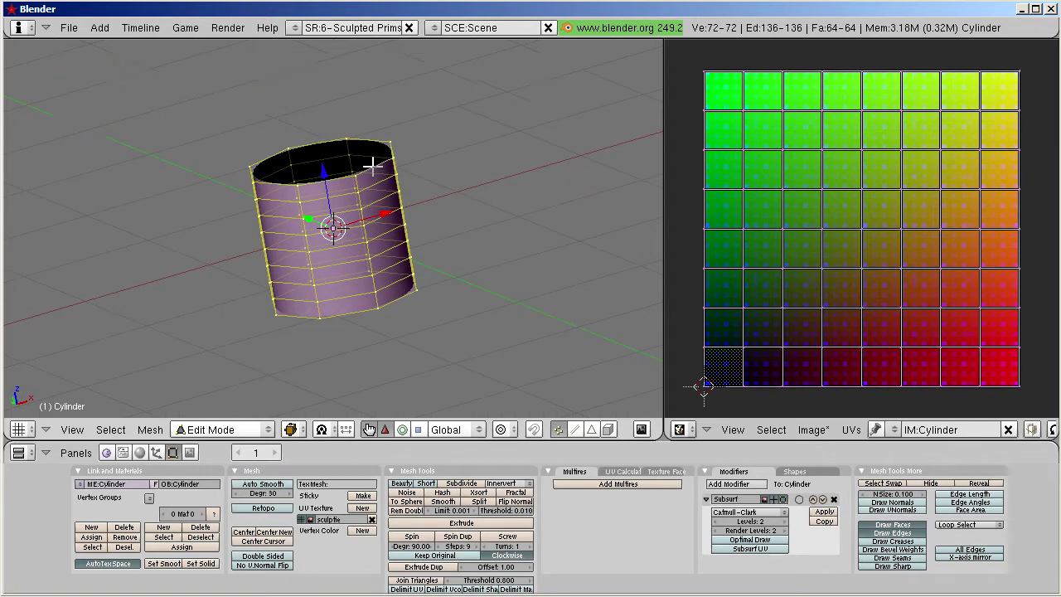
alt+right_click(372, 165)
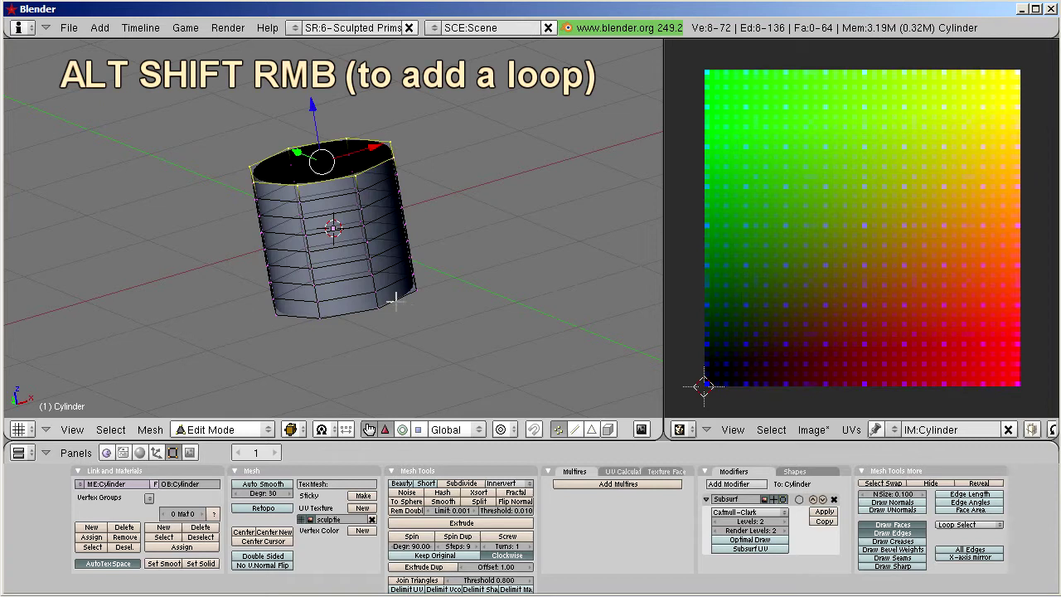
alt+shift+right_click(396, 300)
key(s)
key(shift+z)
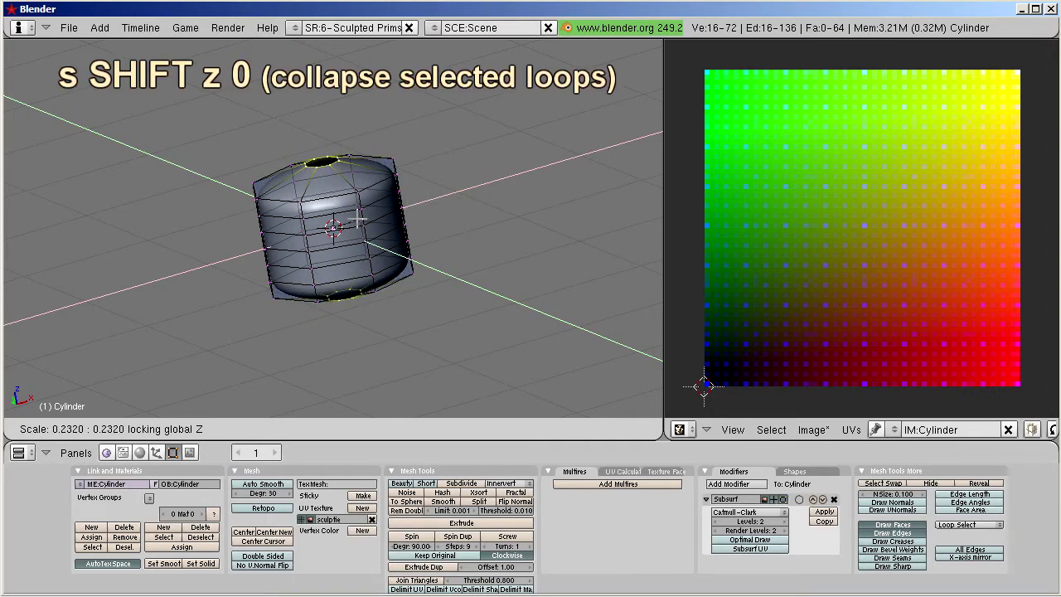
key(0)
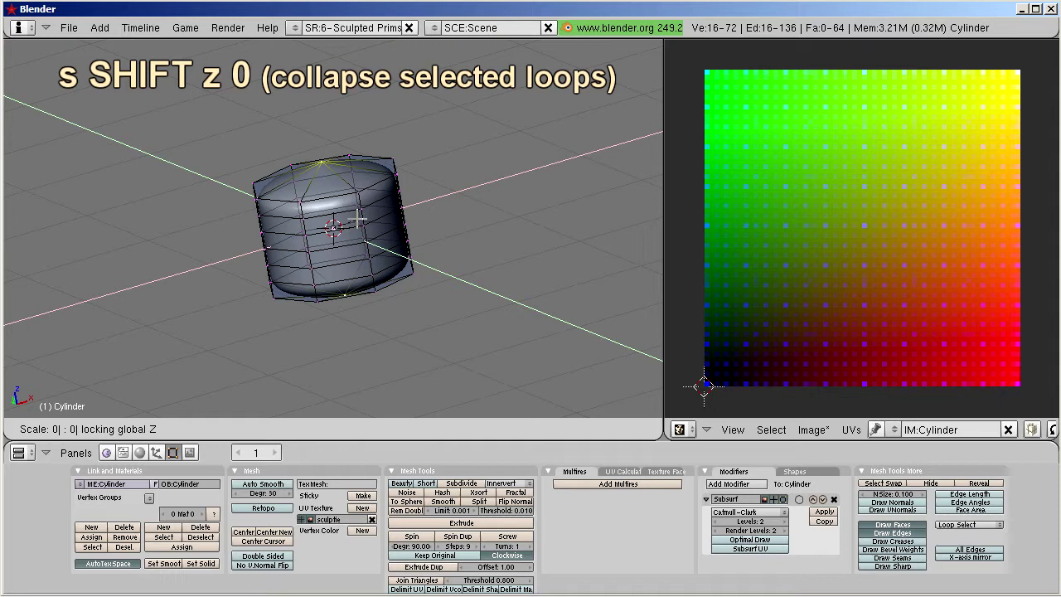
key(Return)
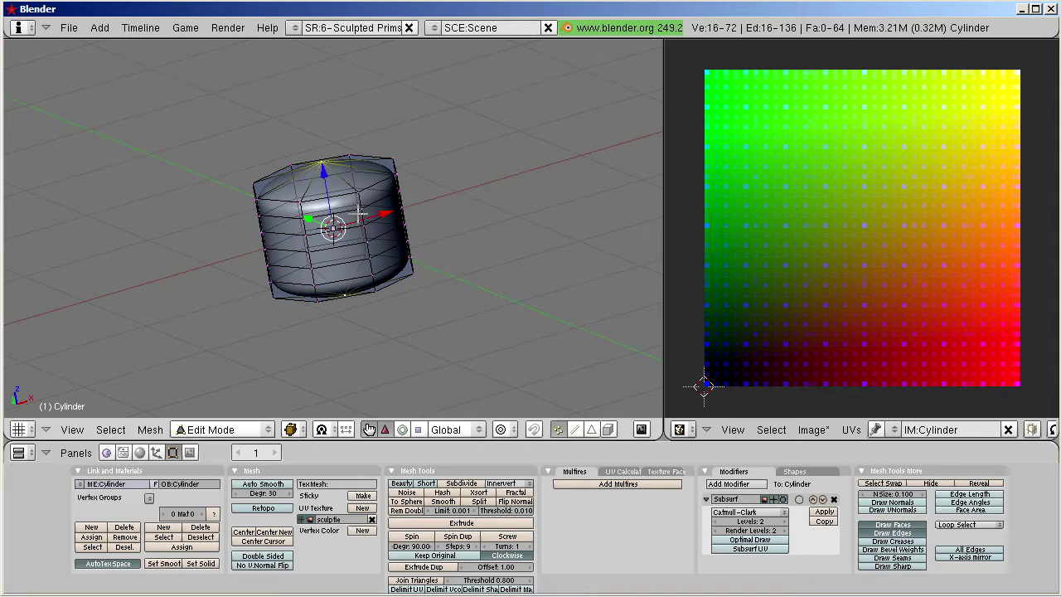
In front view, scale the collapsed poles along Z into the cap planes
key(KP_1)
scroll(339, 187, up, 2)
scroll(341, 184, up, 1)
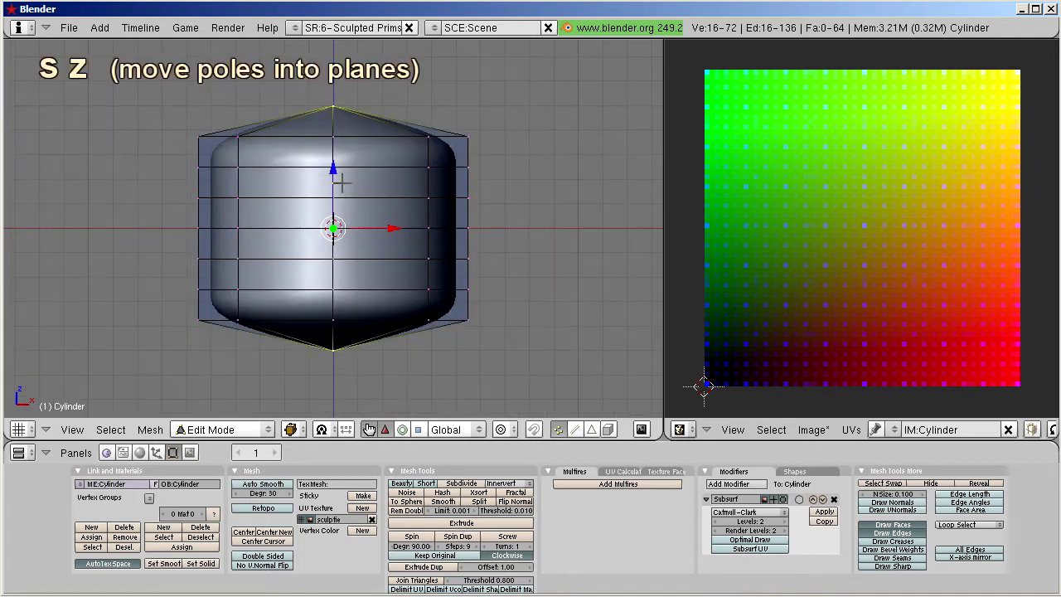
key(s)
key(z)
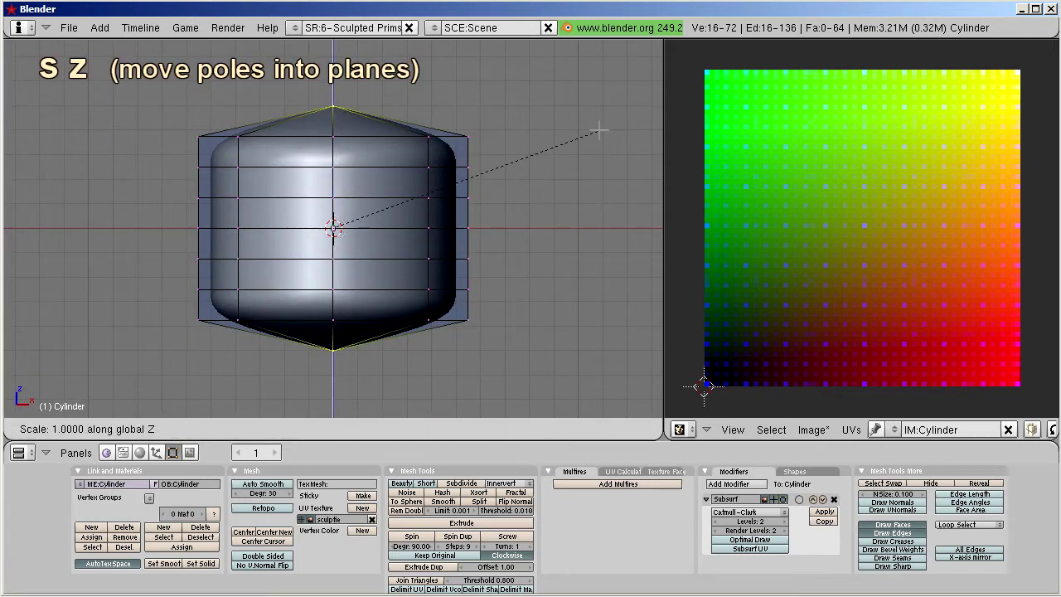
click(540, 177)
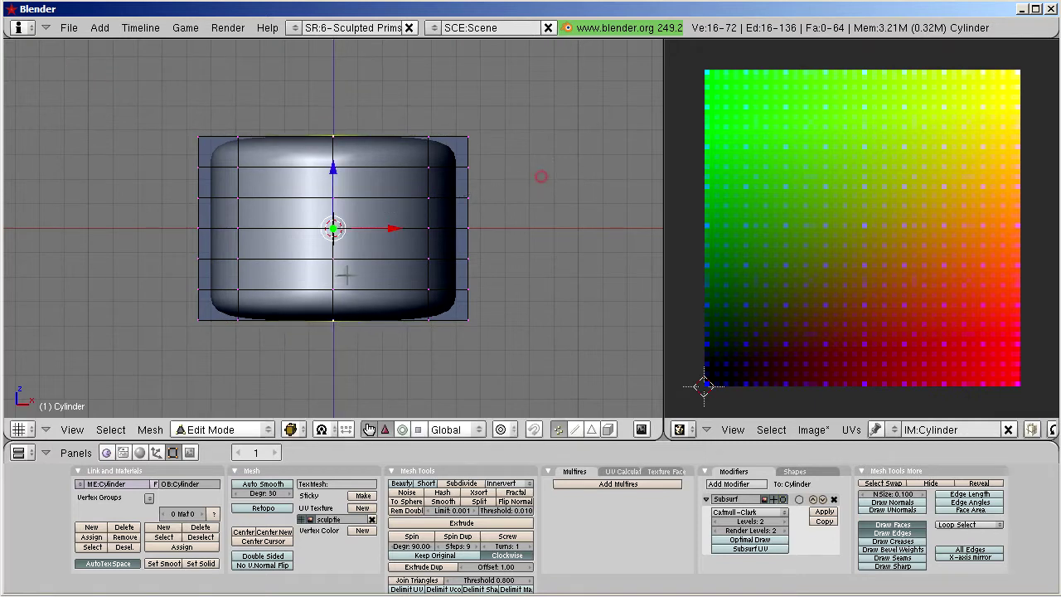
Select the cylinder's top and bottom rim edge loops
middle_drag(295, 249, 397, 184)
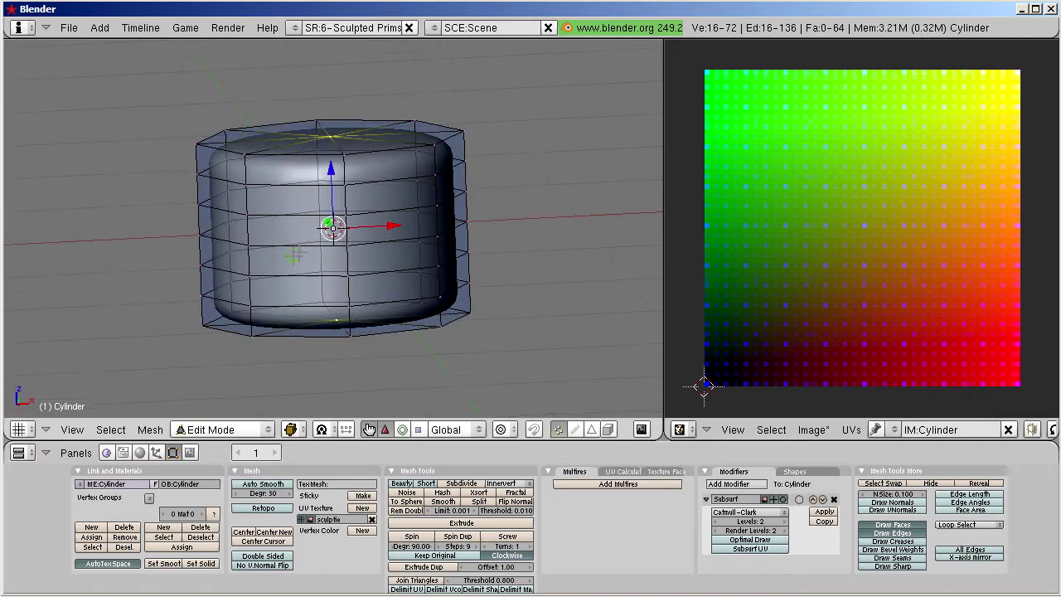
alt+right_click(446, 140)
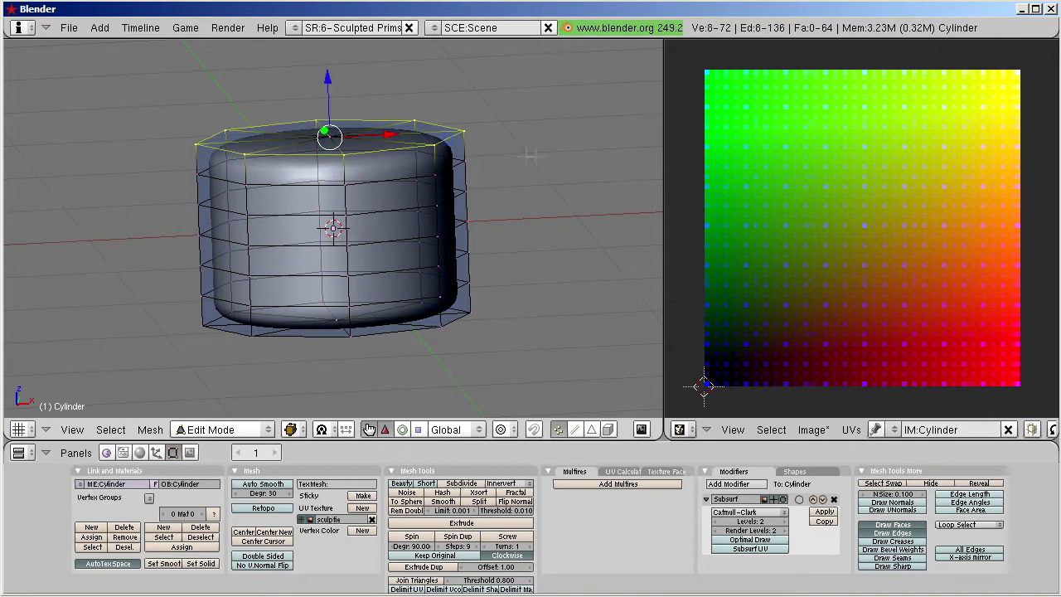
alt+shift+right_click(452, 323)
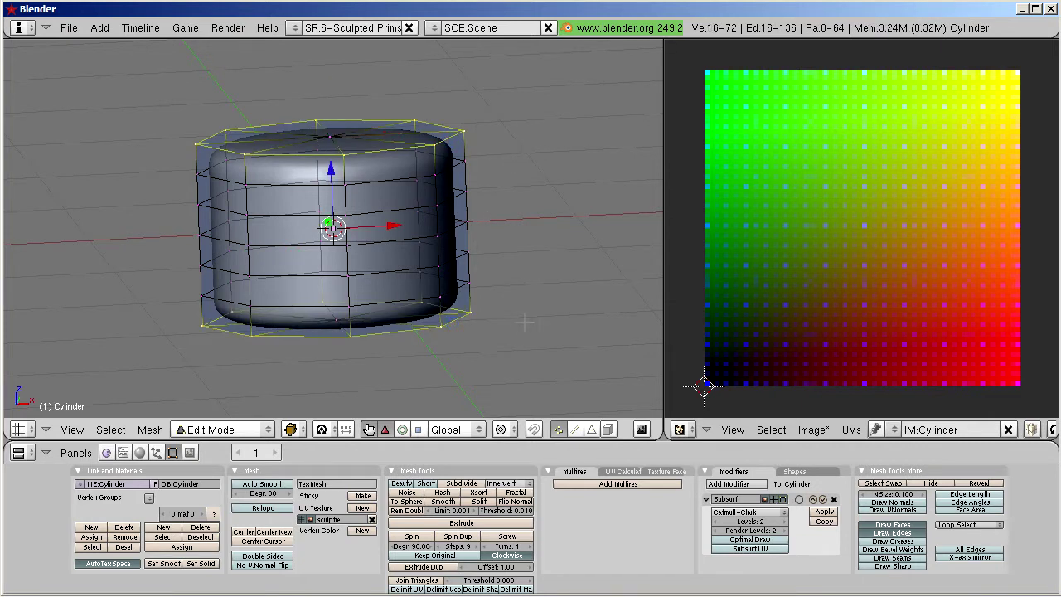
Give the selected rim edges a full 1.000 subsurf crease
click(150, 430)
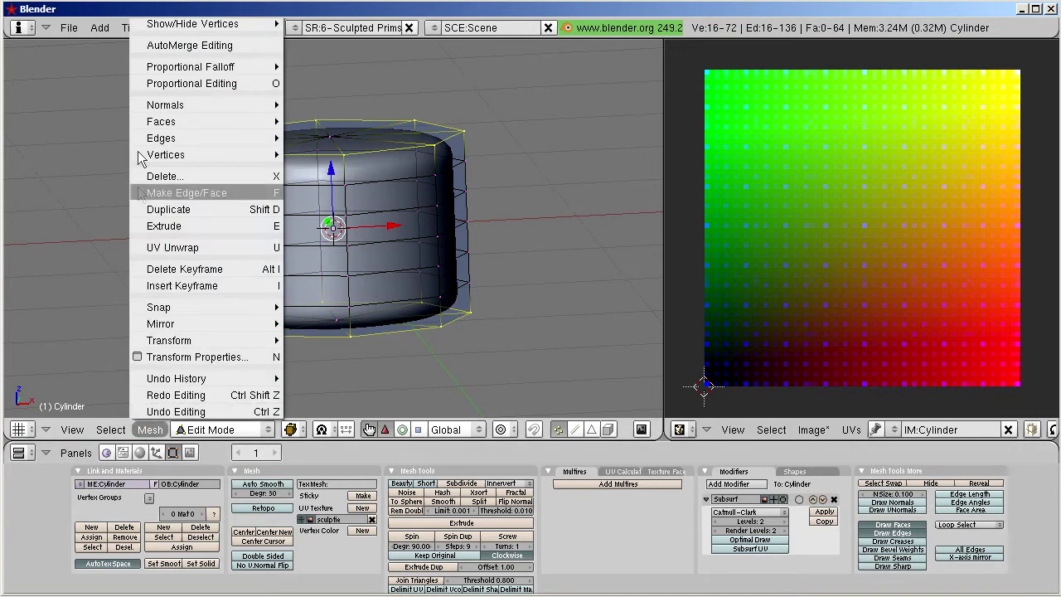
mouse_move(161, 137)
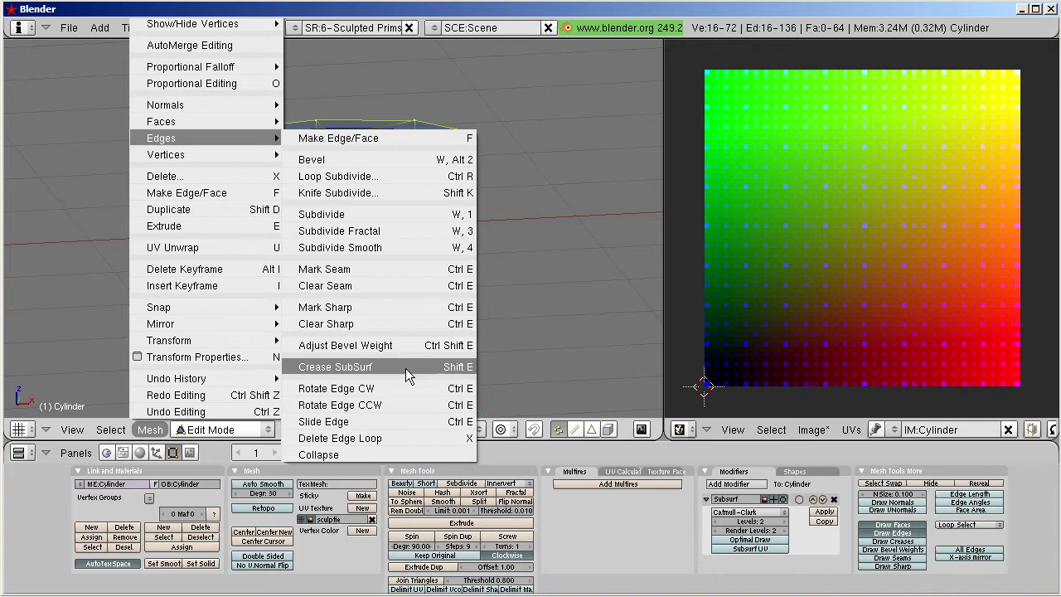
click(405, 367)
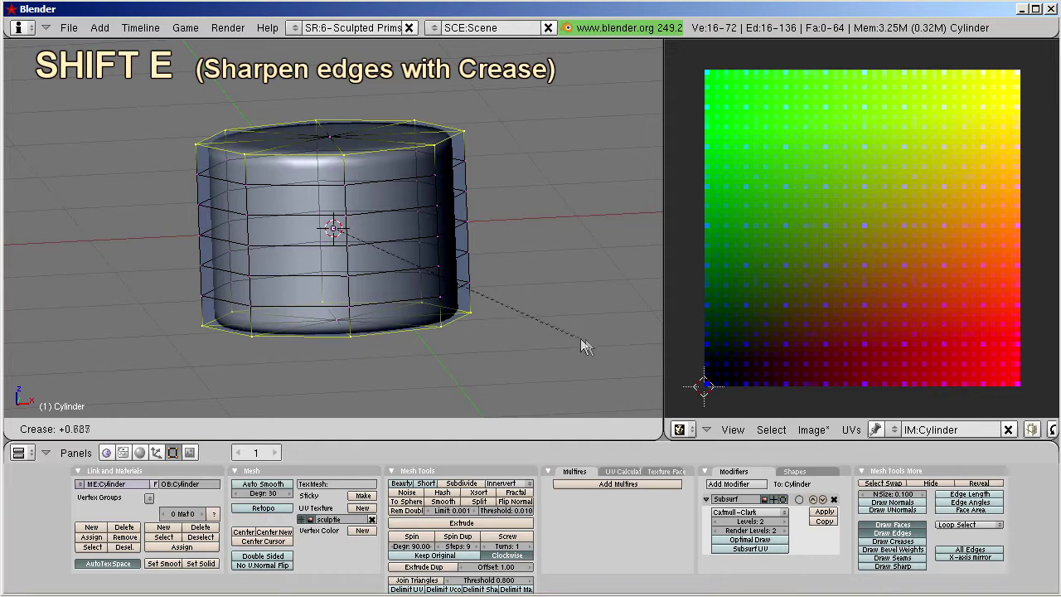
click(657, 351)
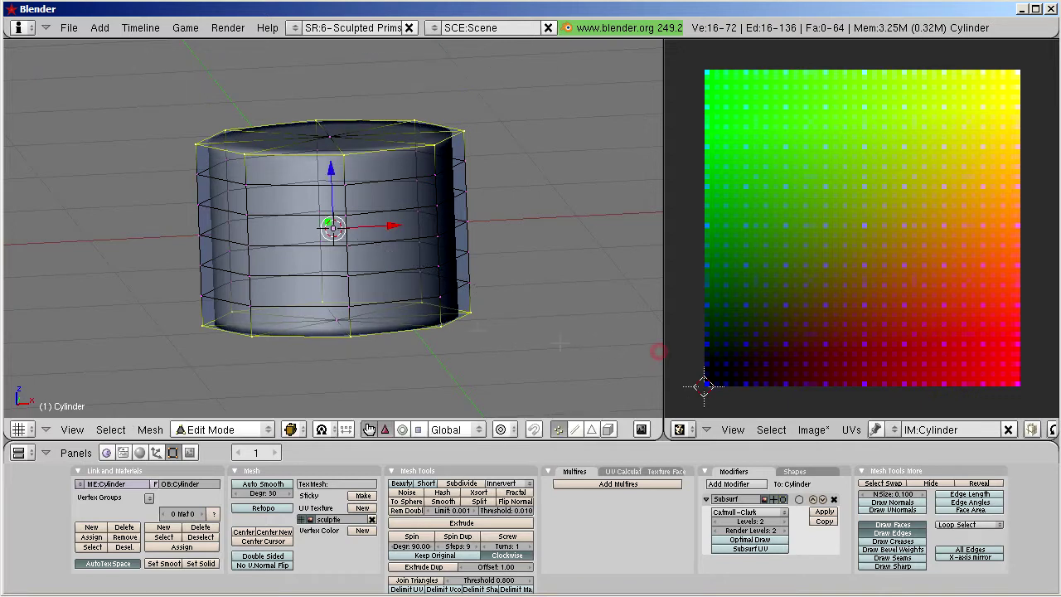
click(269, 432)
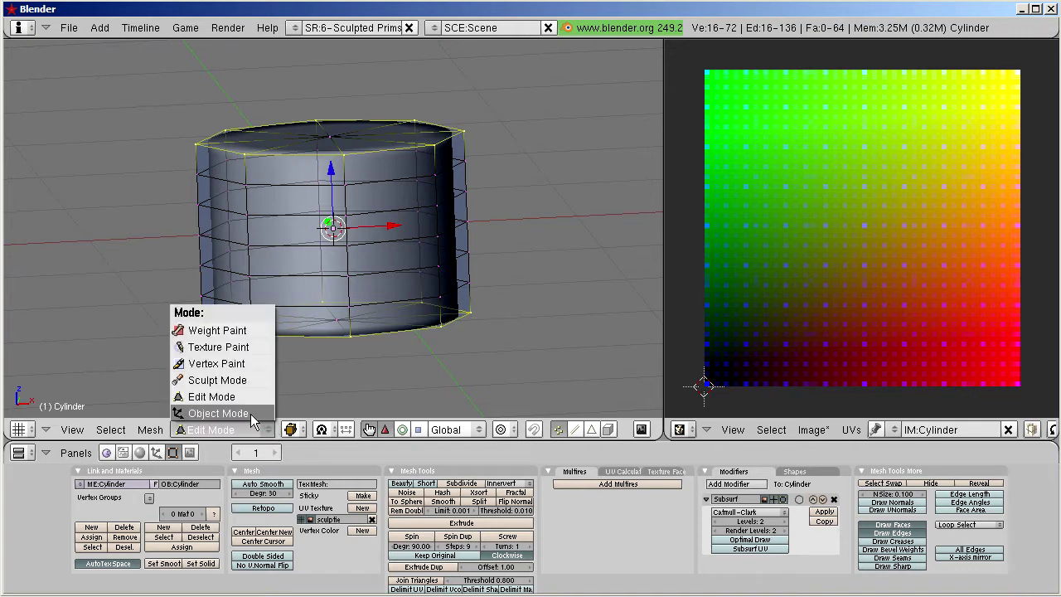
Back in Object Mode, scale the cylinder along Z into a thin disc
click(251, 414)
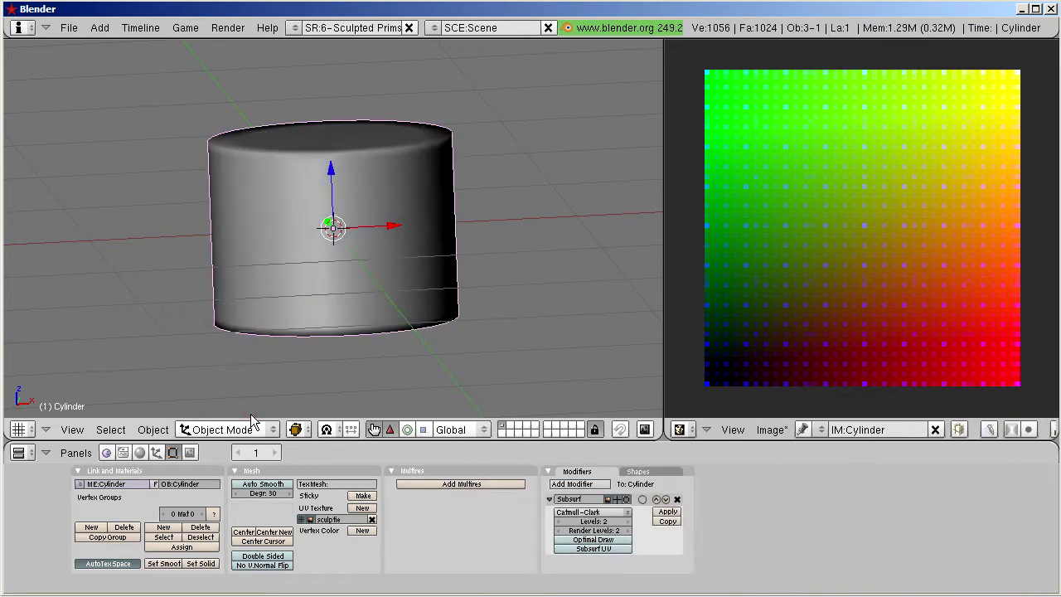
mouse_move(346, 312)
middle_down()
mouse_move(300, 341)
mouse_move(328, 235)
mouse_move(349, 294)
mouse_move(341, 322)
middle_up()
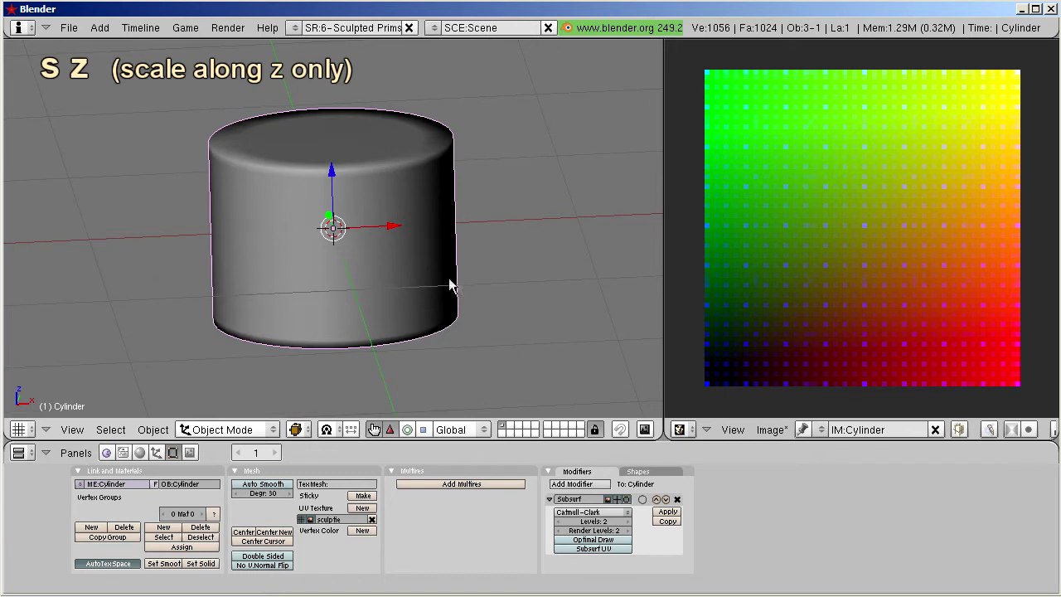
key(s)
key(z)
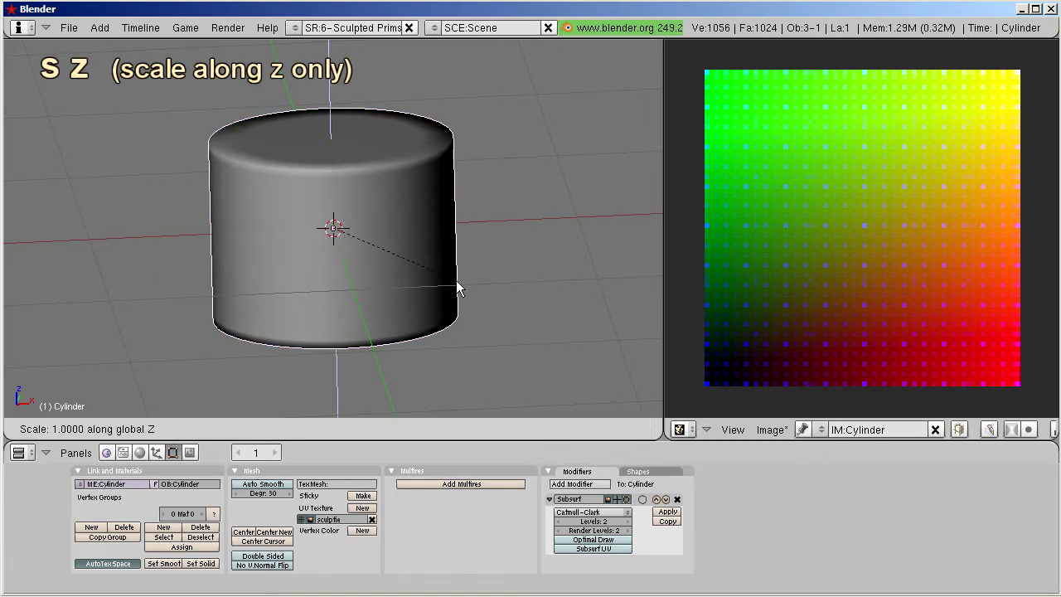
click(342, 232)
mouse_move(362, 304)
middle_down()
mouse_move(266, 270)
mouse_move(263, 316)
mouse_move(466, 291)
mouse_move(378, 226)
mouse_move(328, 372)
middle_up()
key(KP_1)
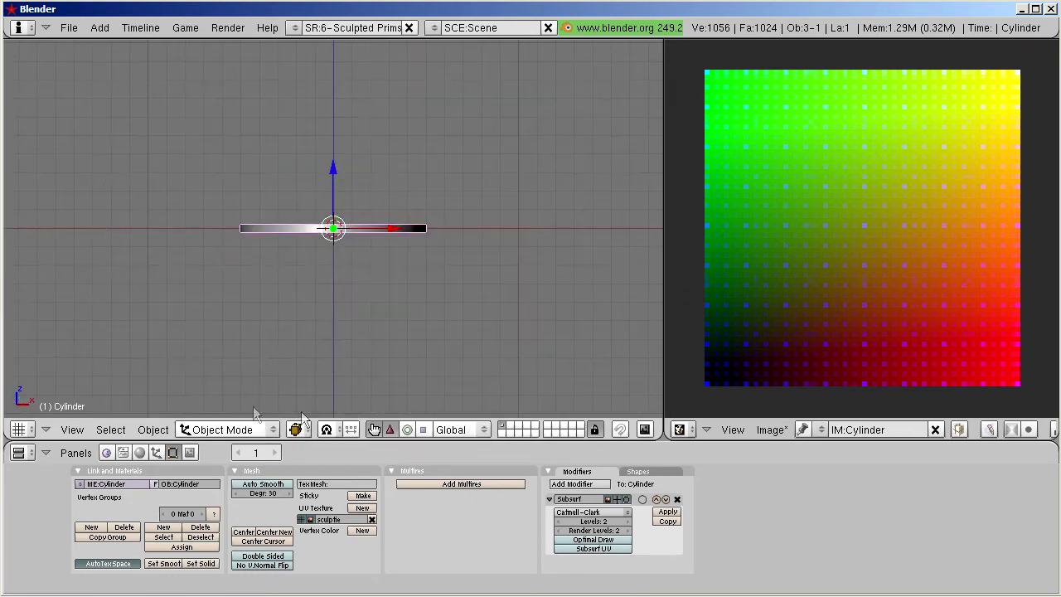
Add a new material to the disc with a light cyan colour (hex 96BDC7)
click(139, 453)
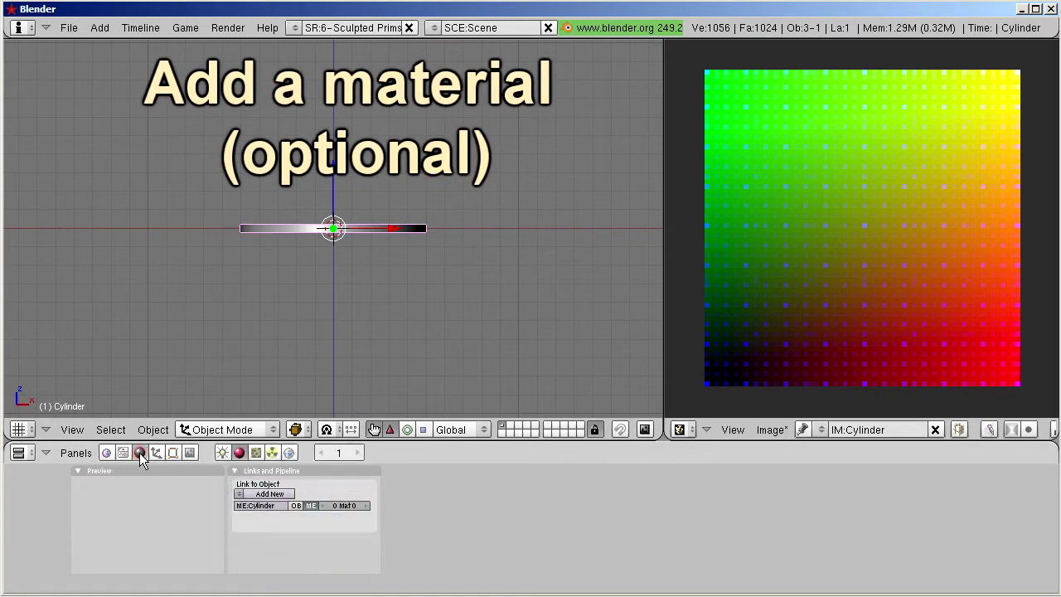
click(258, 494)
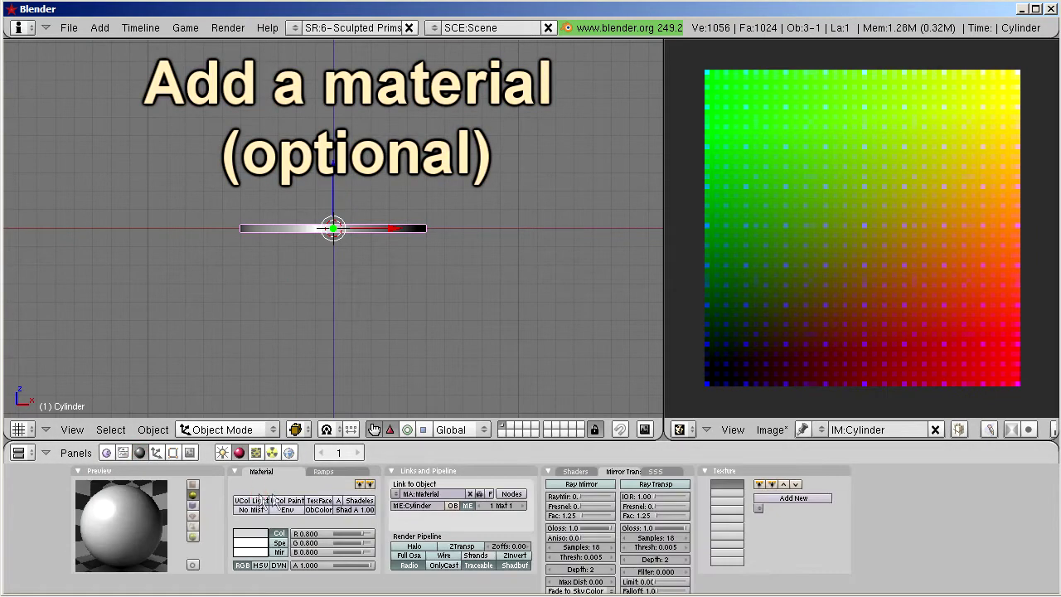
click(248, 535)
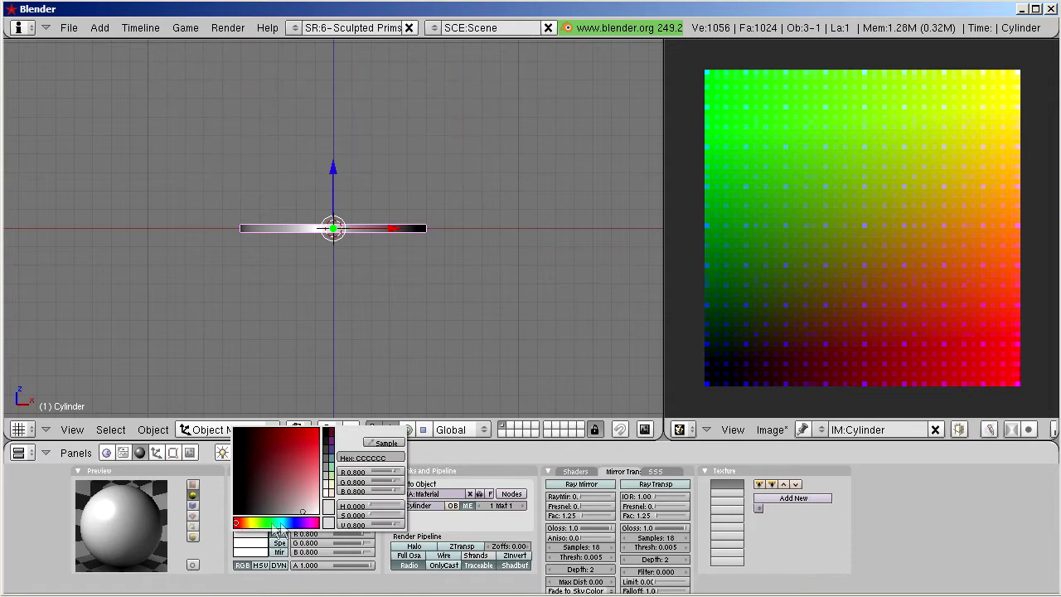
click(281, 523)
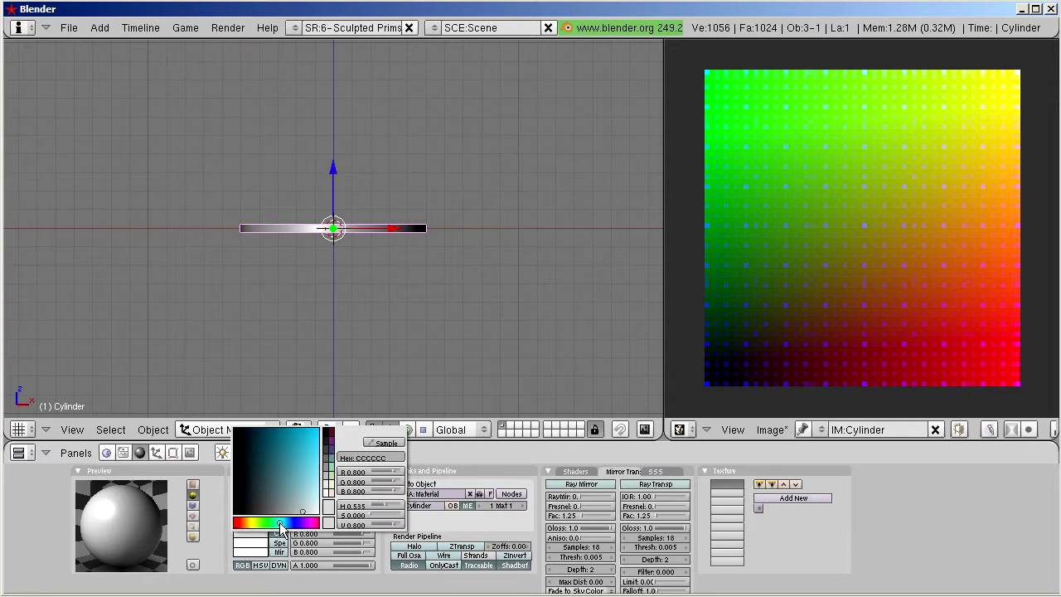
drag(301, 495, 295, 485)
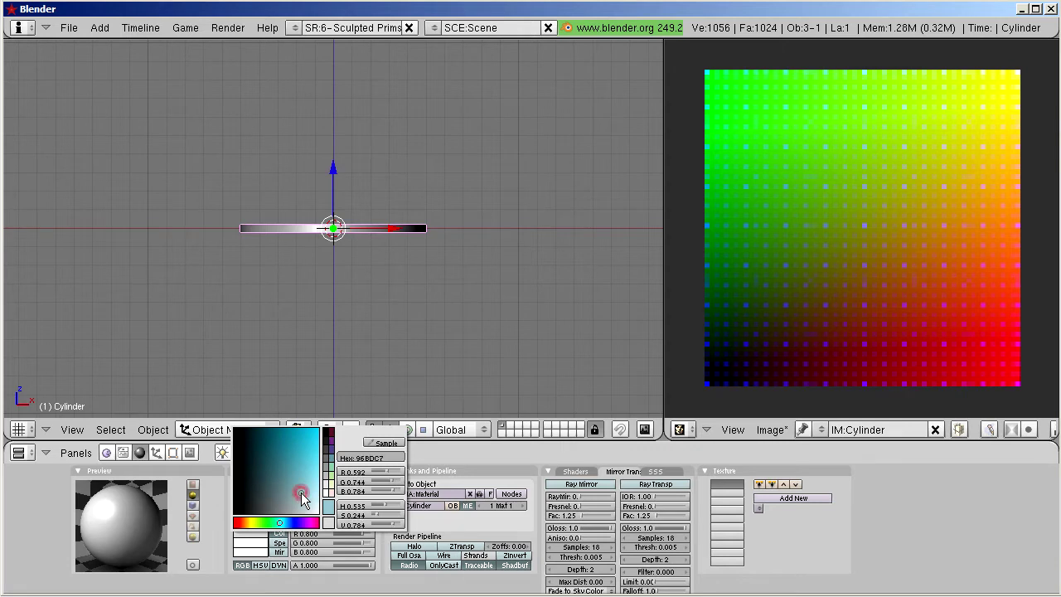
mouse_move(328, 240)
middle_down()
mouse_move(363, 279)
mouse_move(289, 369)
mouse_move(218, 362)
mouse_move(183, 211)
mouse_move(190, 202)
middle_up()
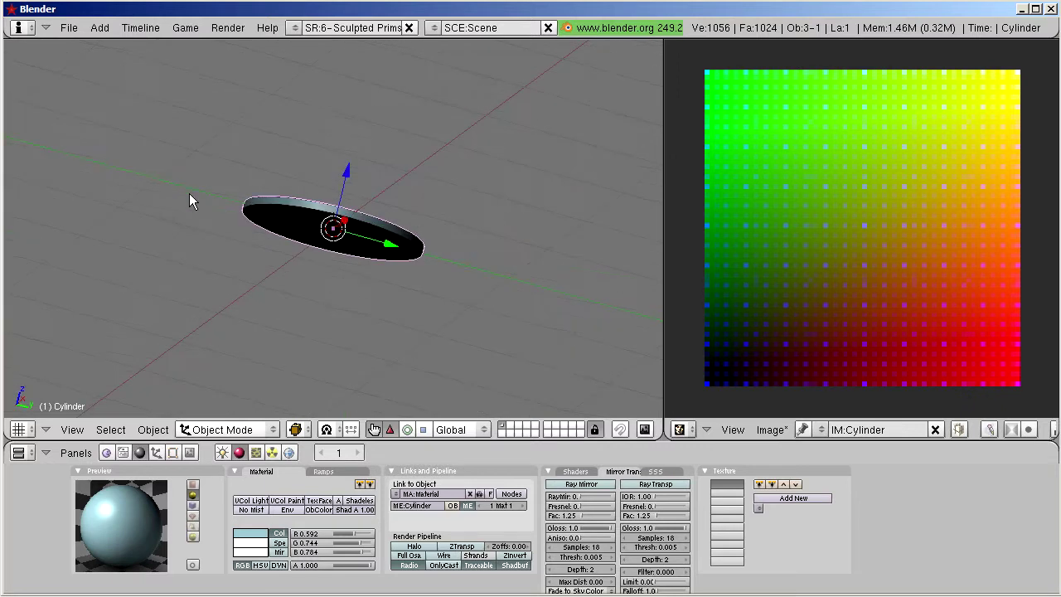
key(KP_1)
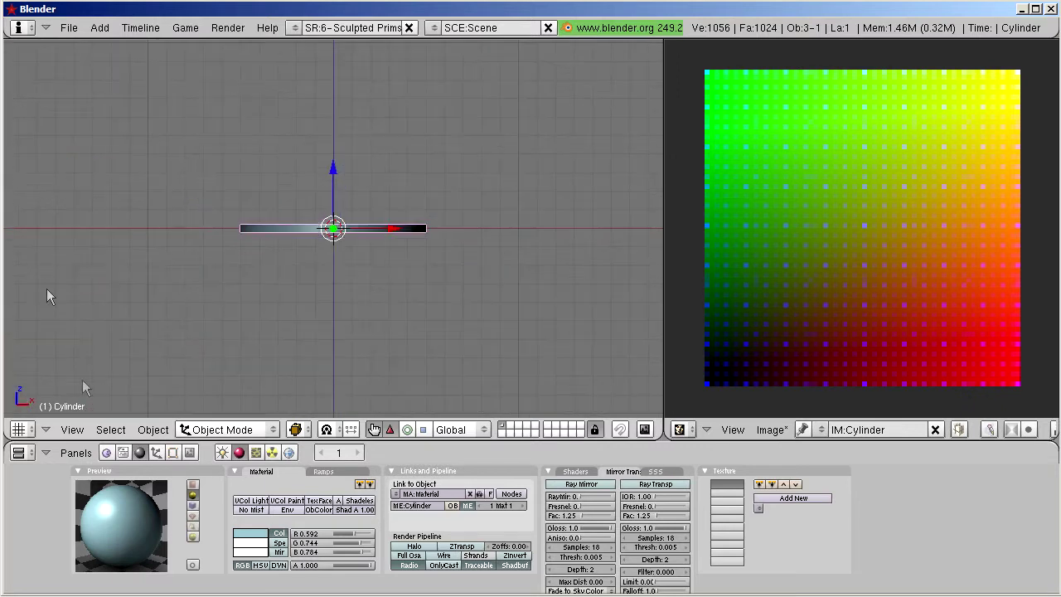
Build a second Primstar sculpt-mesh cylinder, Cylinder.001, for the first leg
click(172, 453)
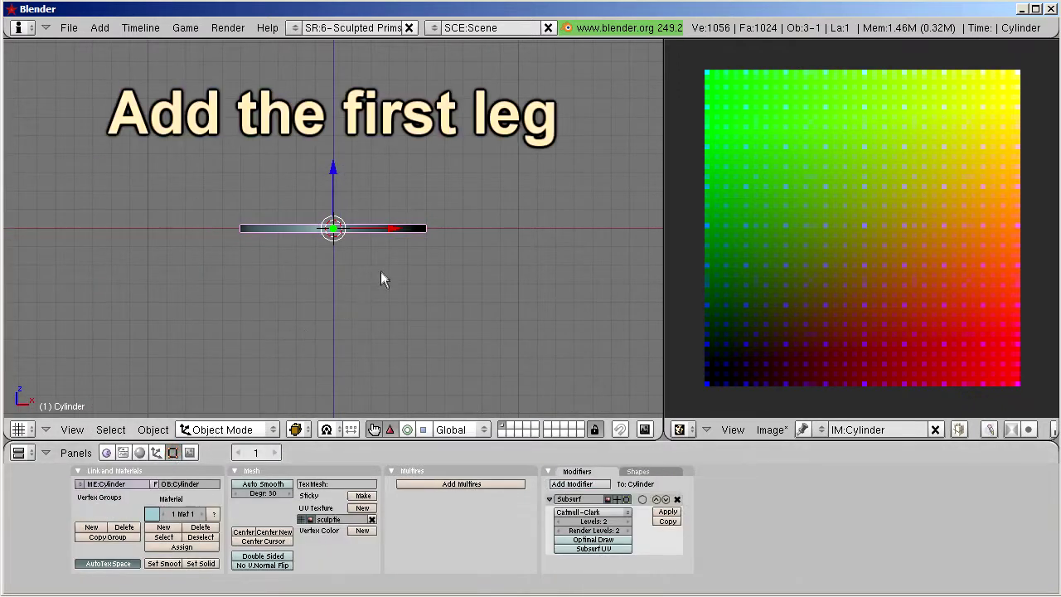
key(space)
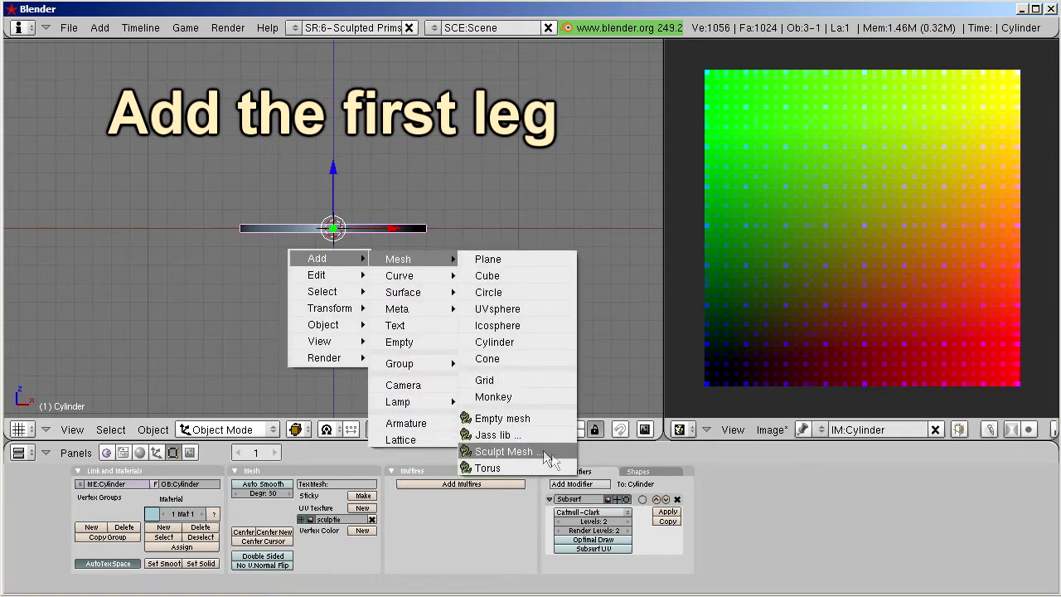
click(555, 453)
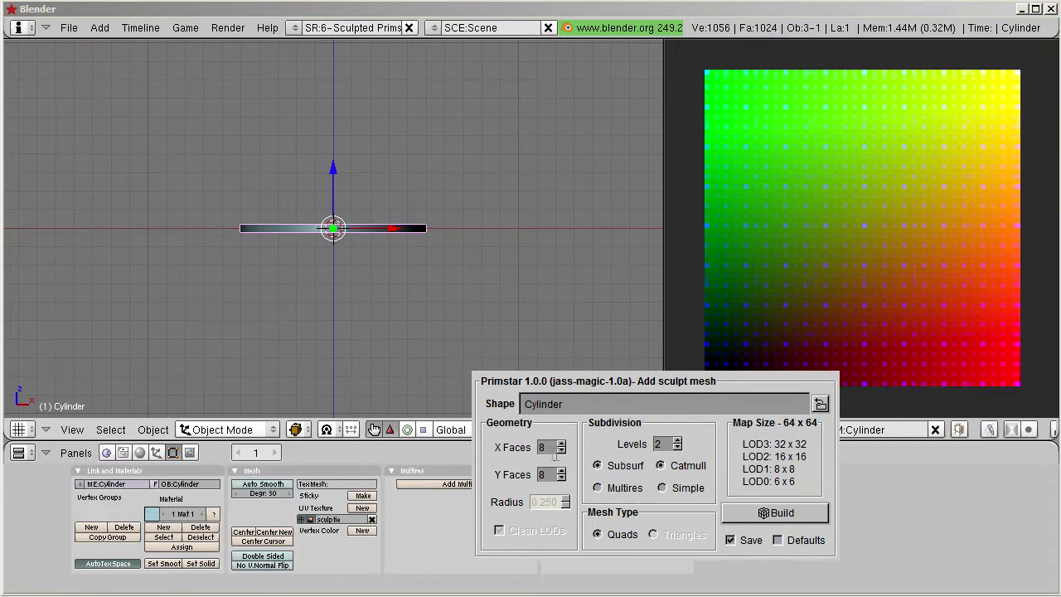
click(750, 516)
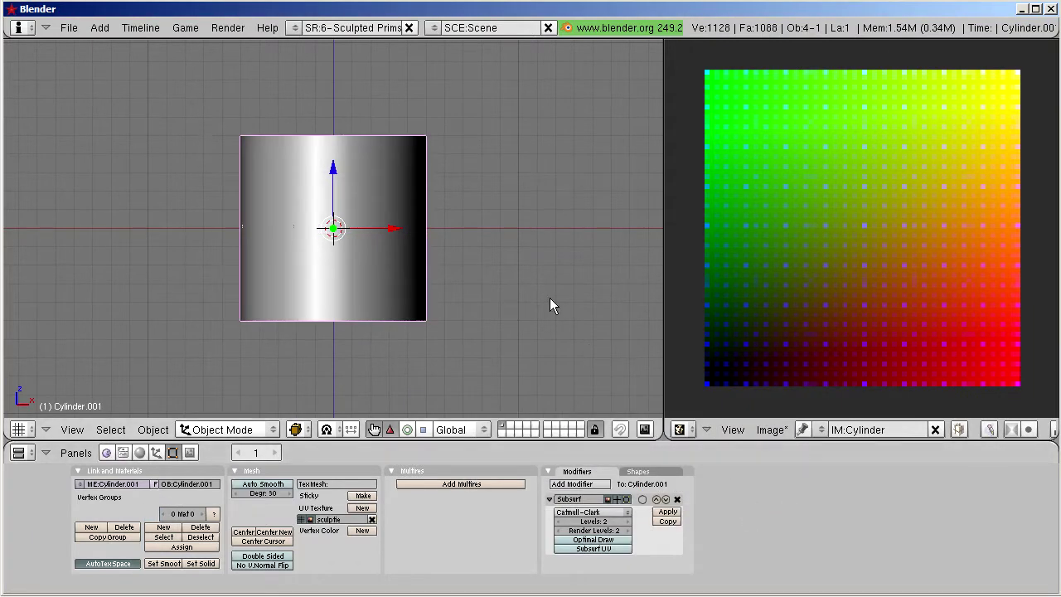
Narrow Cylinder.001's diameter and move it under the tabletop's right side
key(s)
key(shift+z)
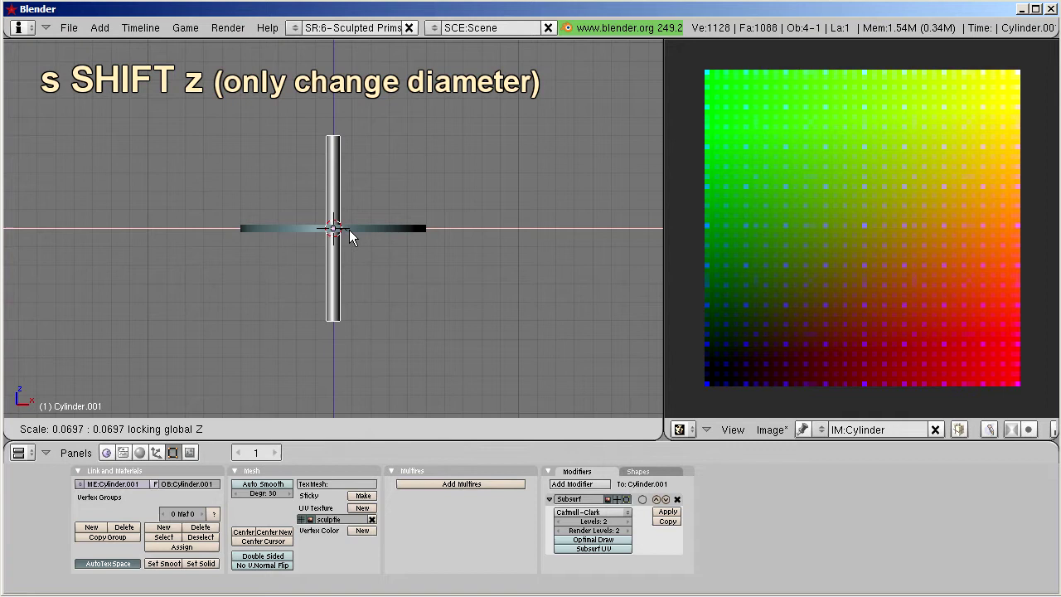
click(349, 230)
key(g)
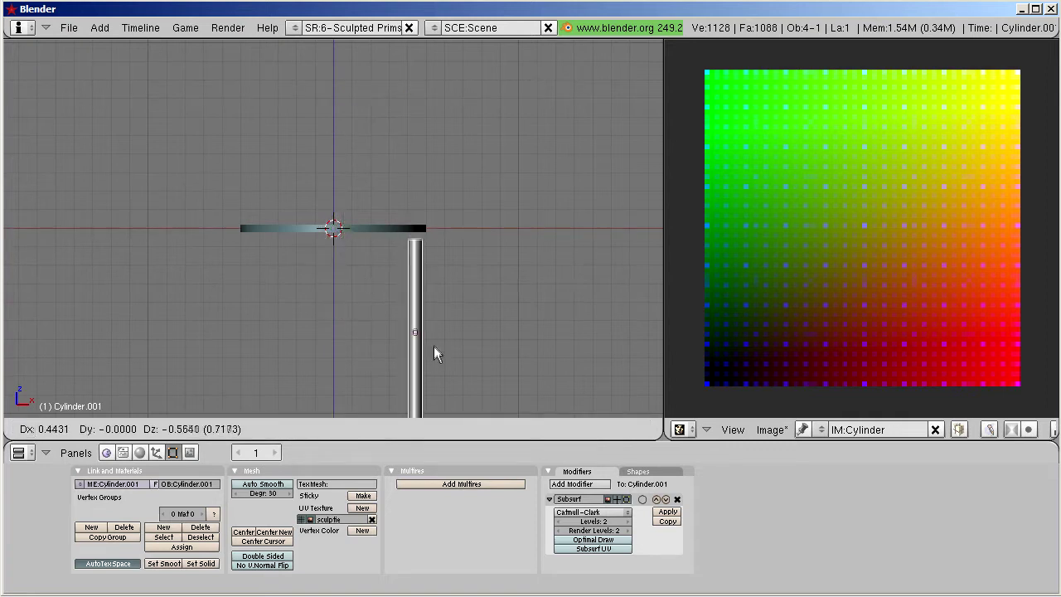
click(431, 343)
key(ctrl+z)
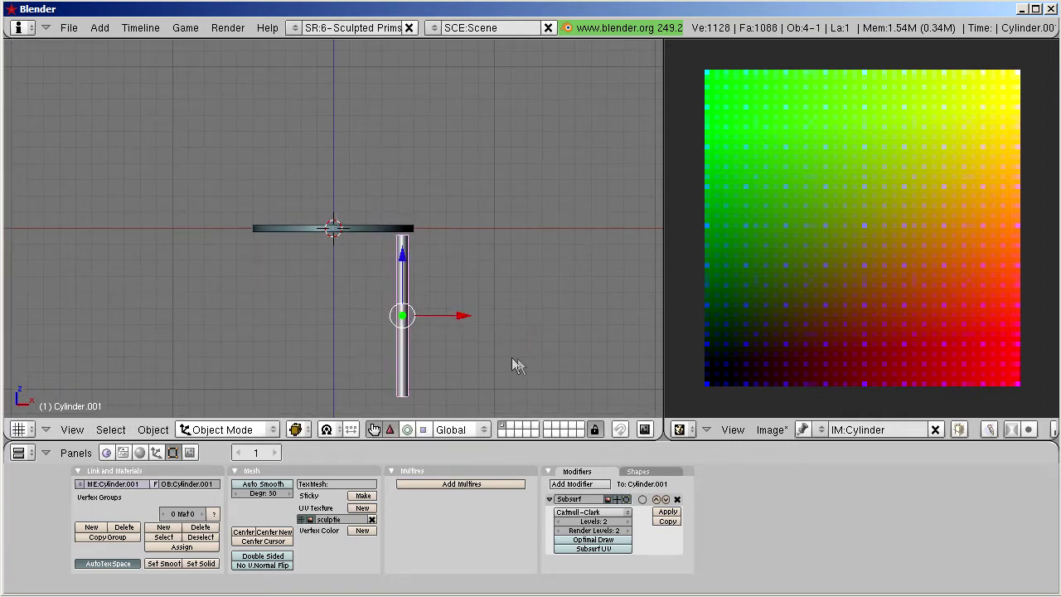
Shrink the leg uniformly, set it just beneath the tabletop, and enter vertex Edit Mode
key(s)
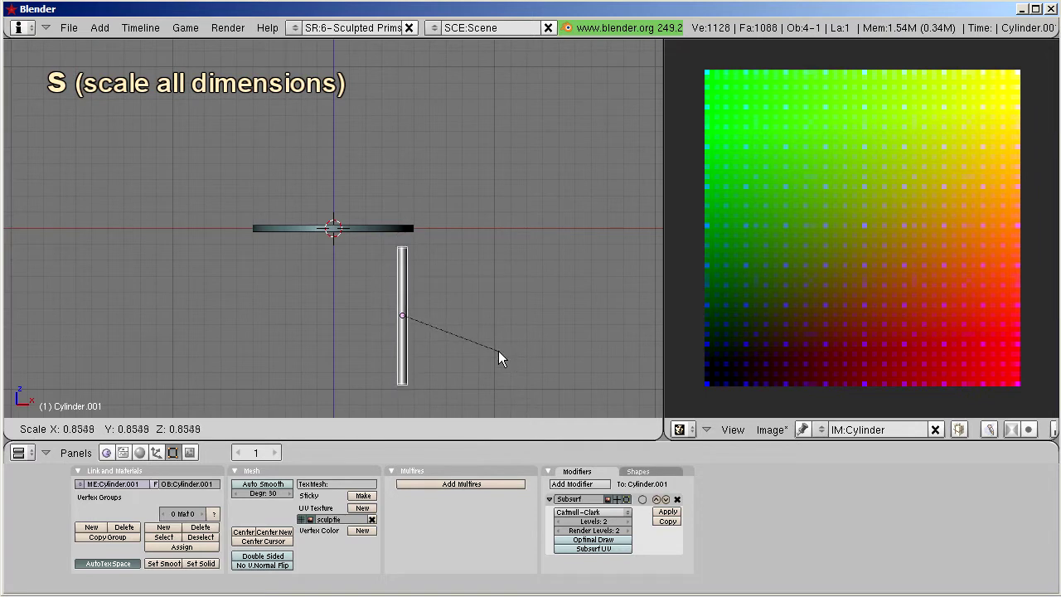
click(498, 350)
key(g)
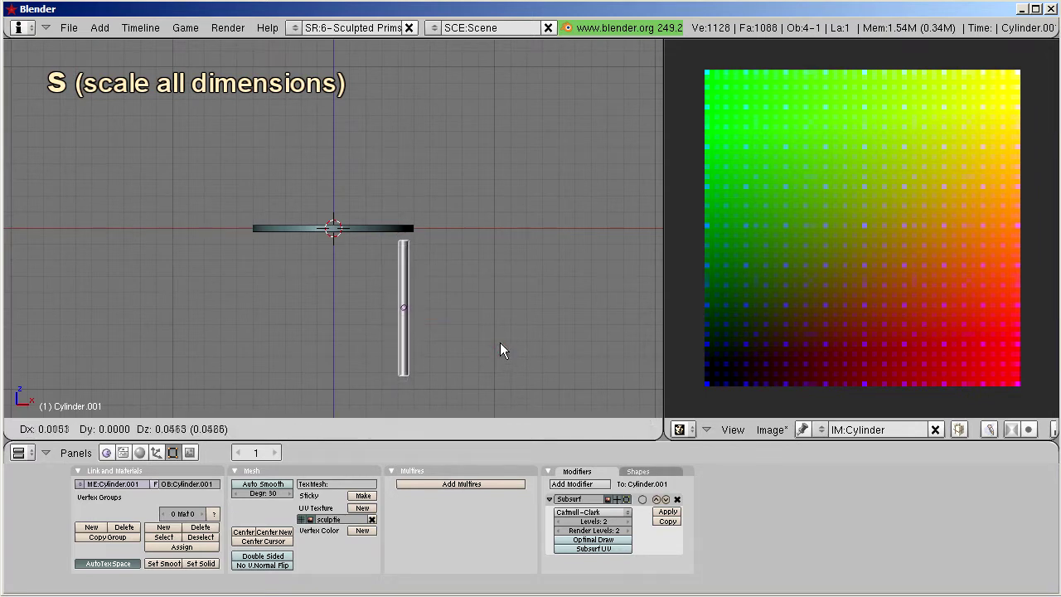
click(498, 337)
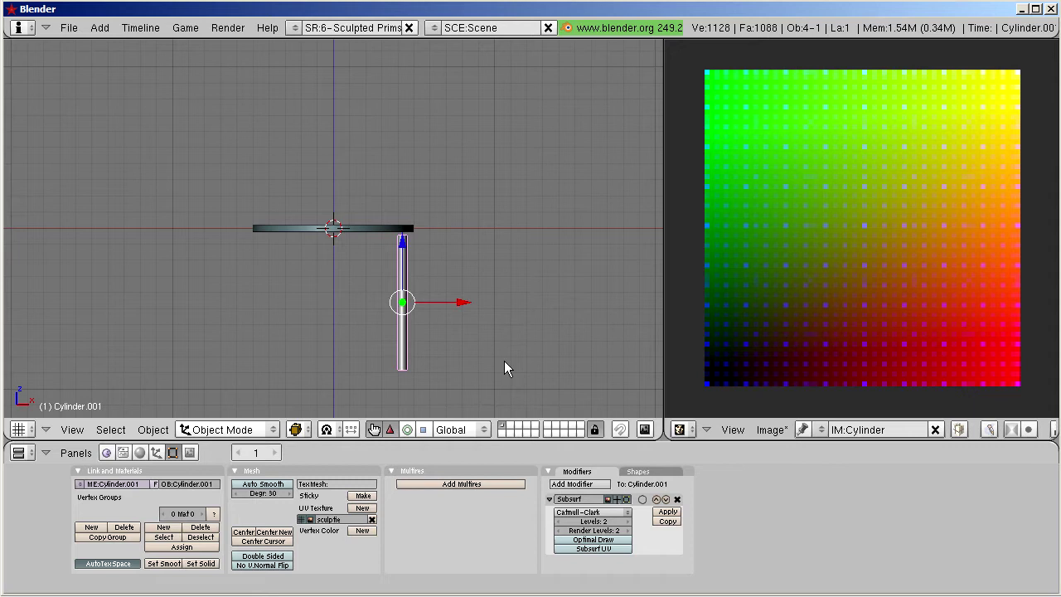
key(KP_Decimal)
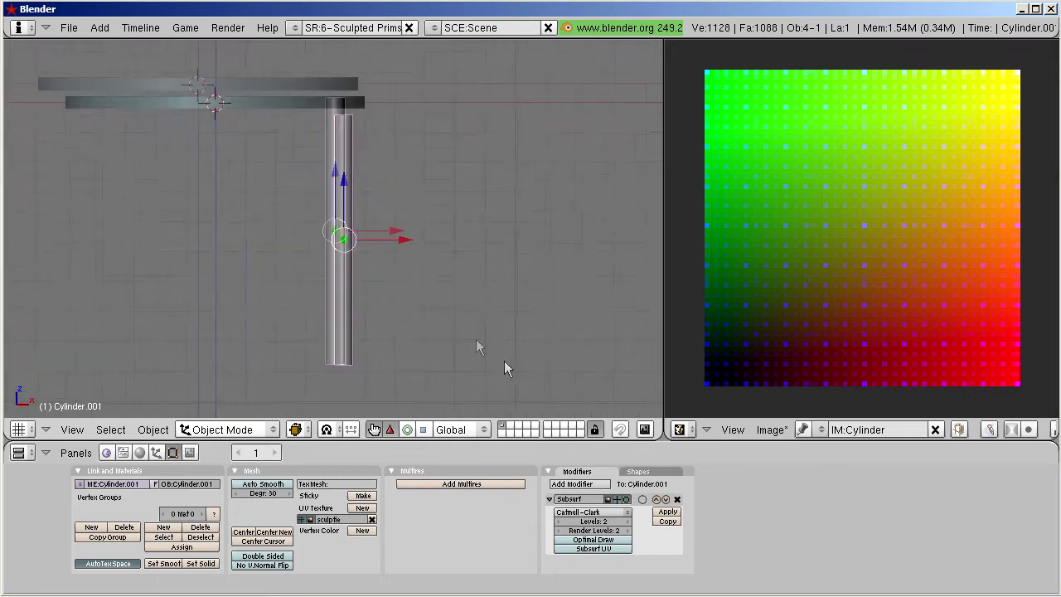
click(267, 430)
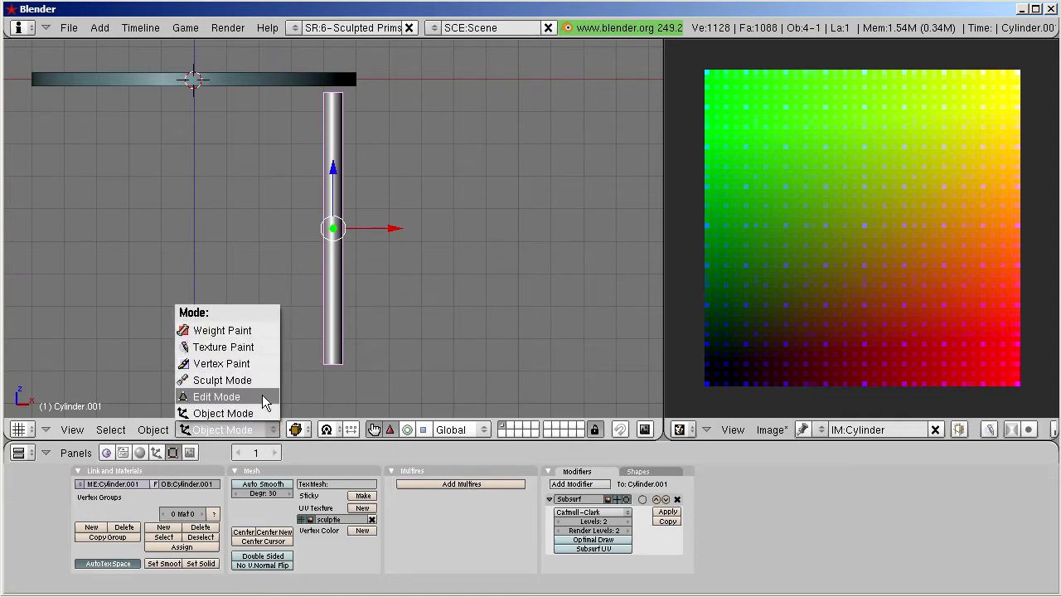
click(262, 396)
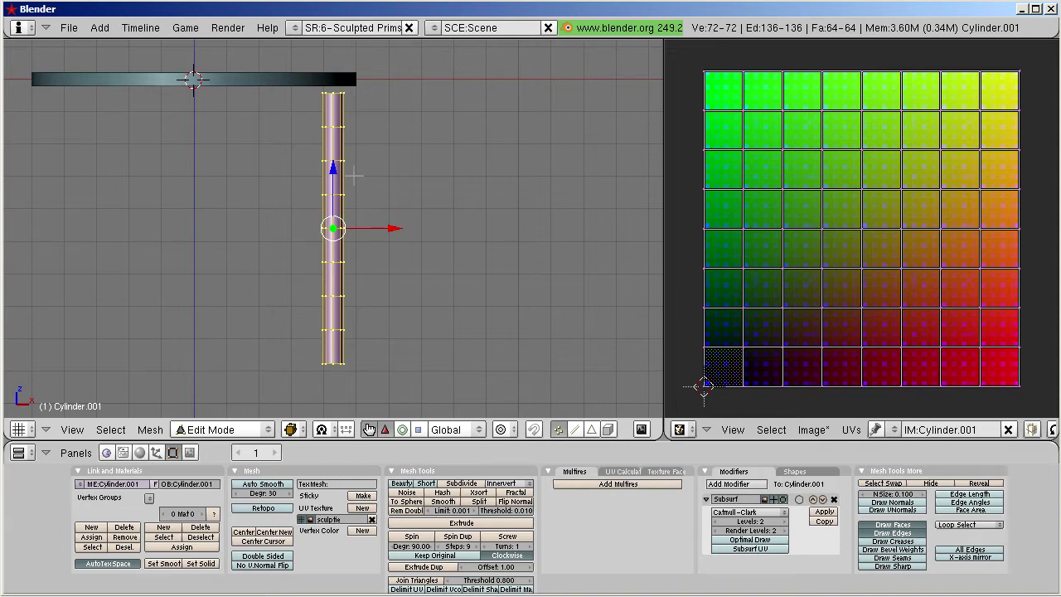
With proportional editing on, shift the leg's top ring sideways along X
key(a)
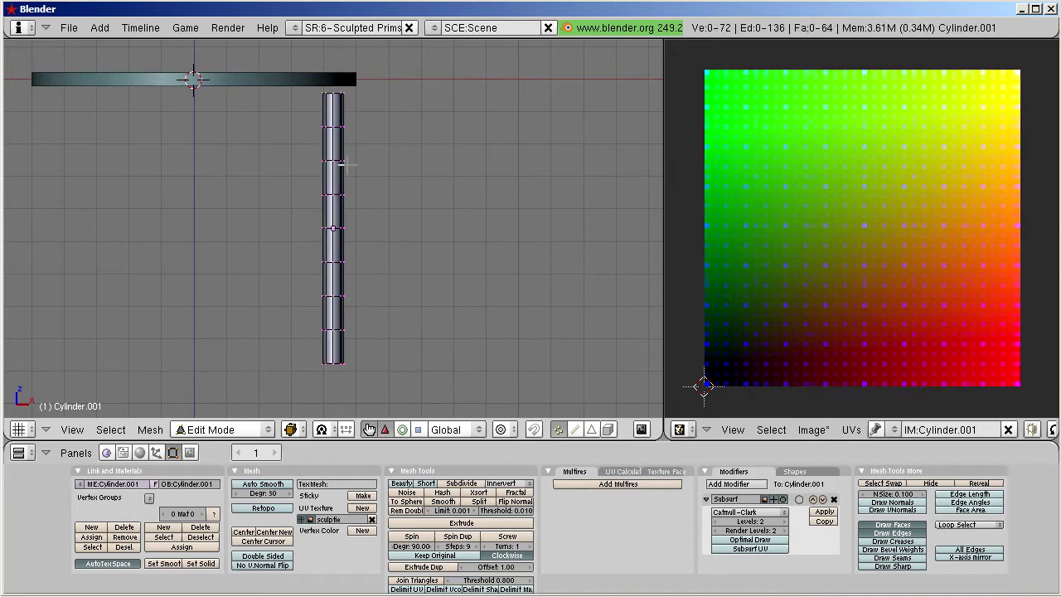
click(514, 429)
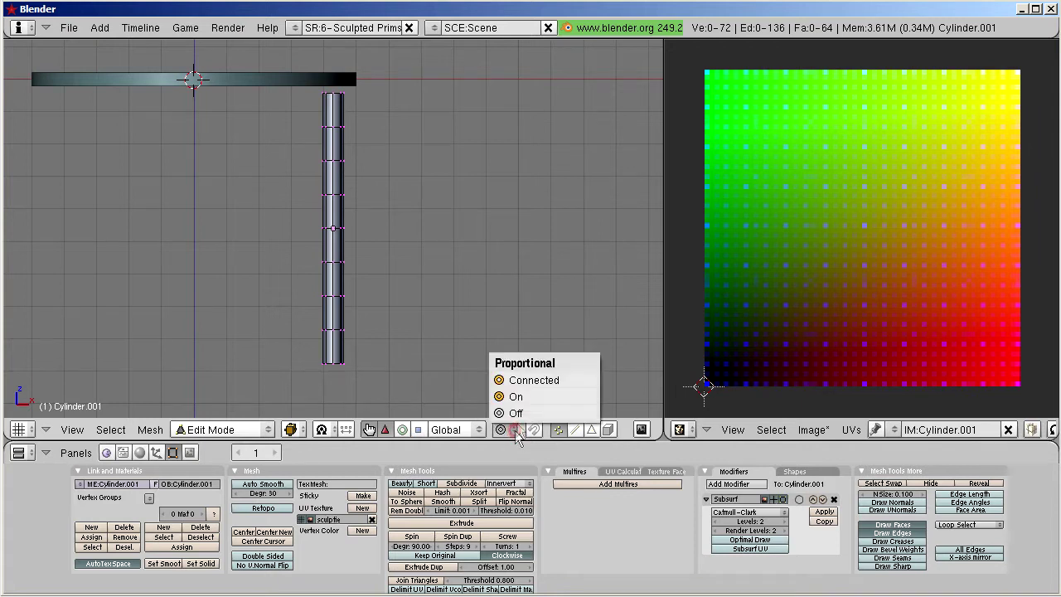
click(532, 396)
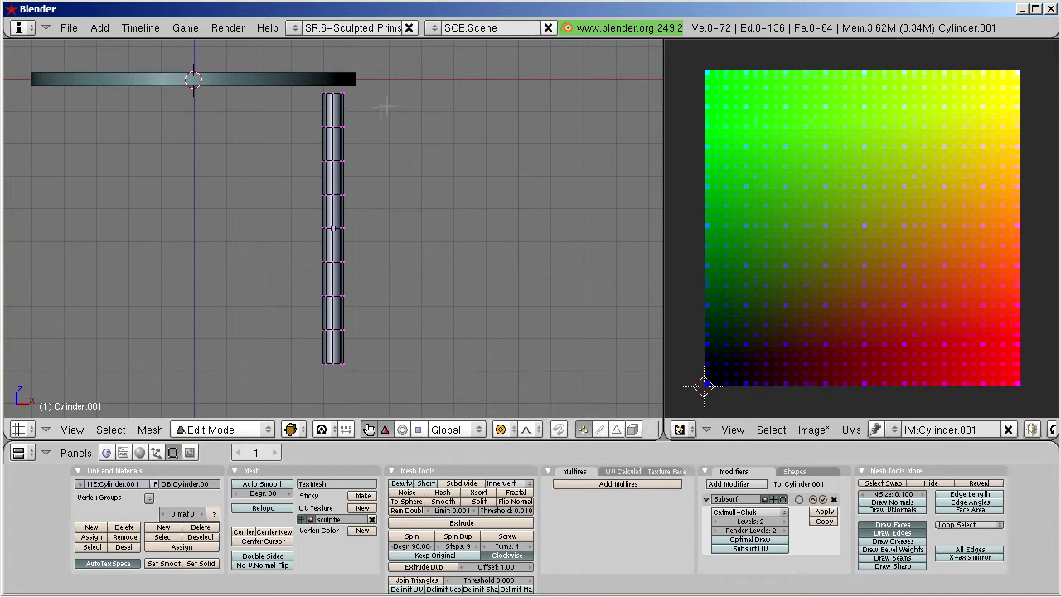
alt+right_click(328, 127)
key(g)
key(x)
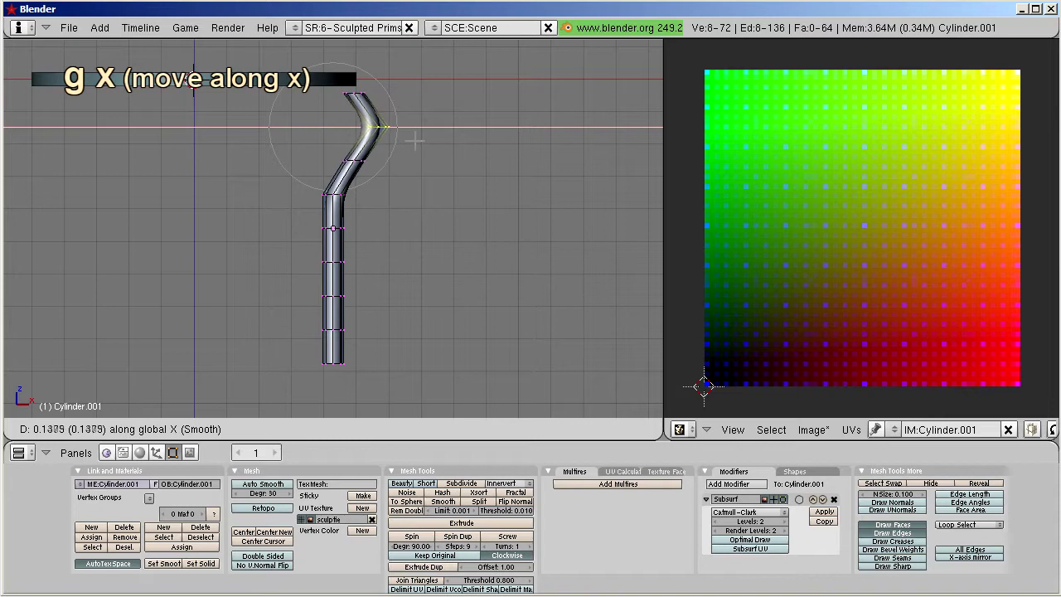
scroll(413, 141, down, 2)
scroll(414, 141, down, 2)
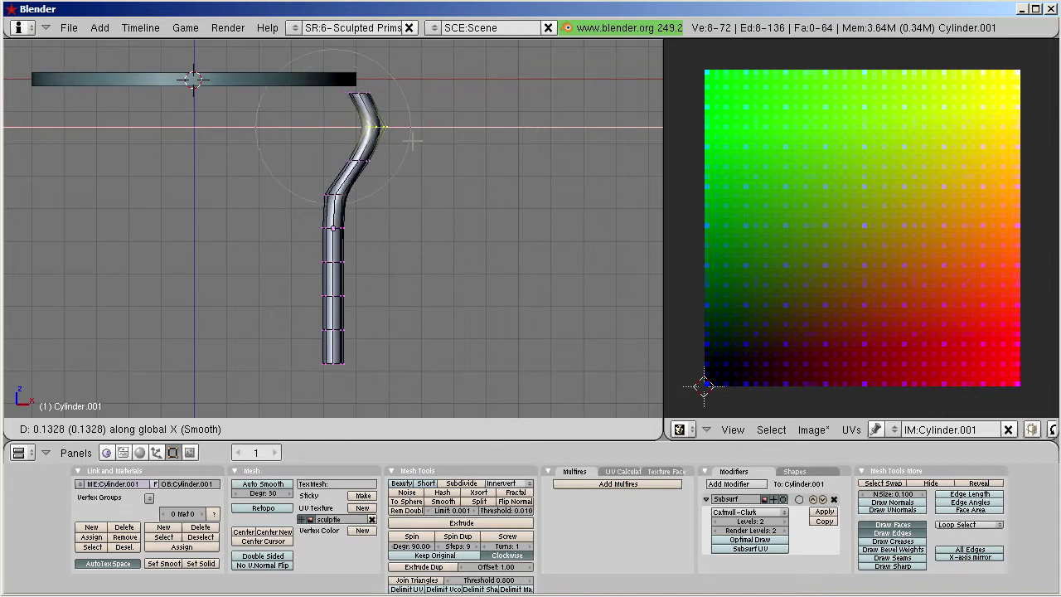
scroll(415, 141, down, 1)
scroll(423, 139, down, 2)
scroll(425, 141, down, 2)
scroll(431, 142, down, 3)
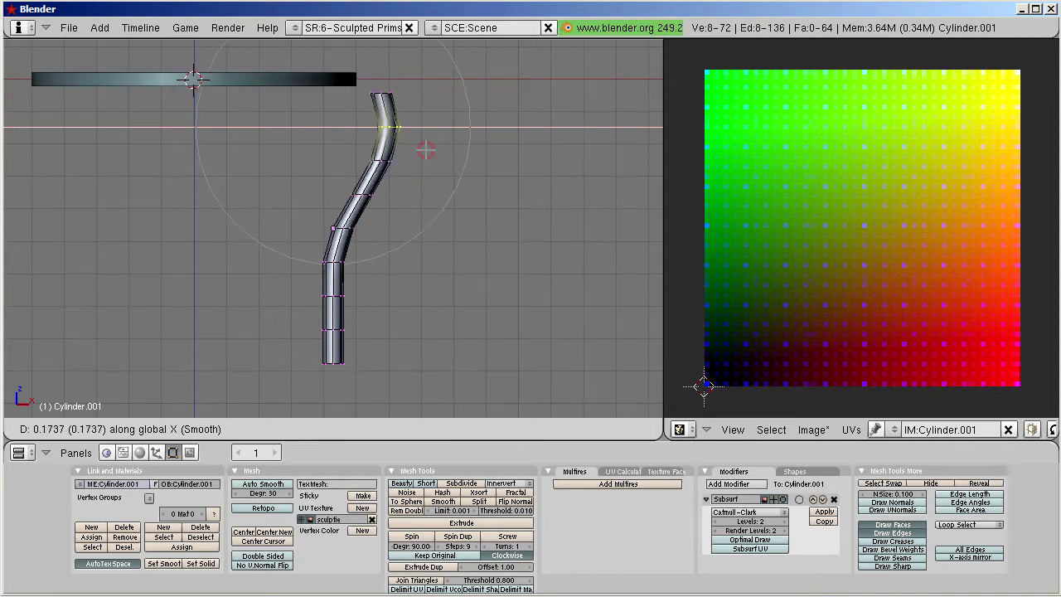
click(412, 285)
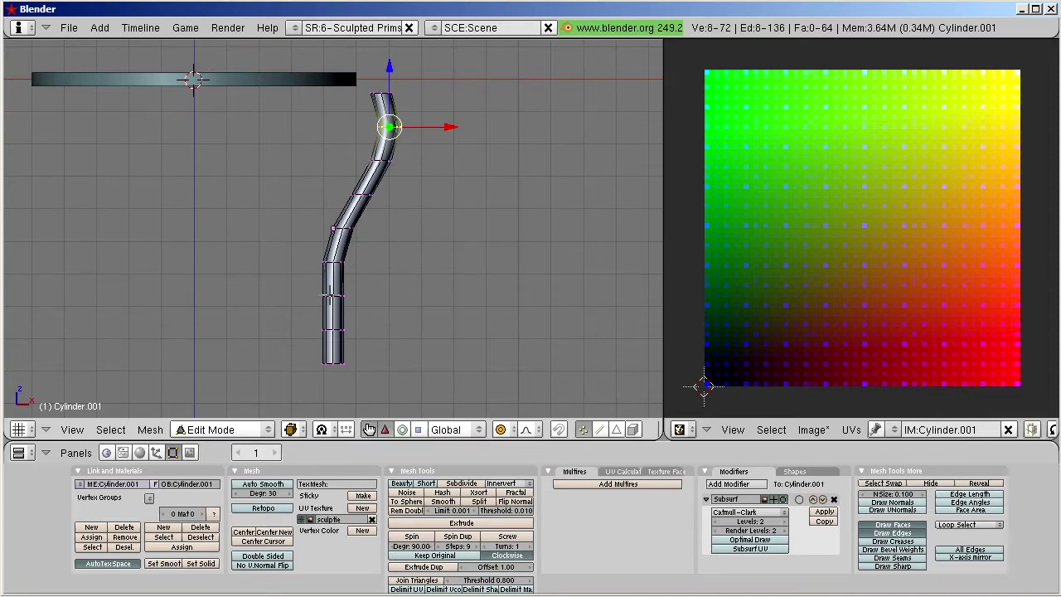
Shift a mid-leg vertex ring along X with tighter falloff for the second bend
right_click(331, 296)
key(g)
key(x)
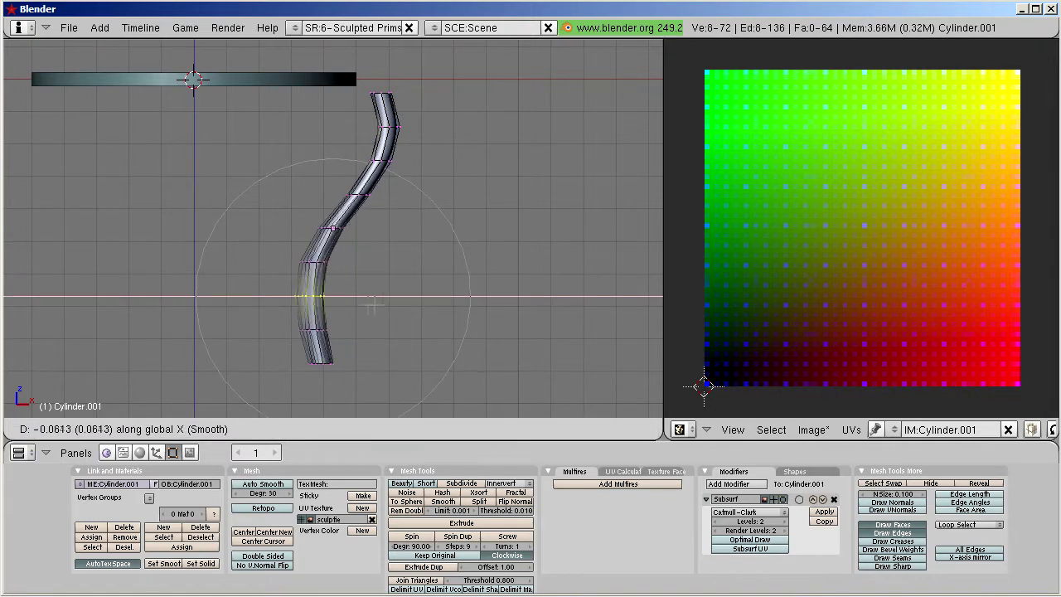
scroll(362, 305, up, 1)
scroll(363, 305, up, 2)
scroll(362, 305, up, 1)
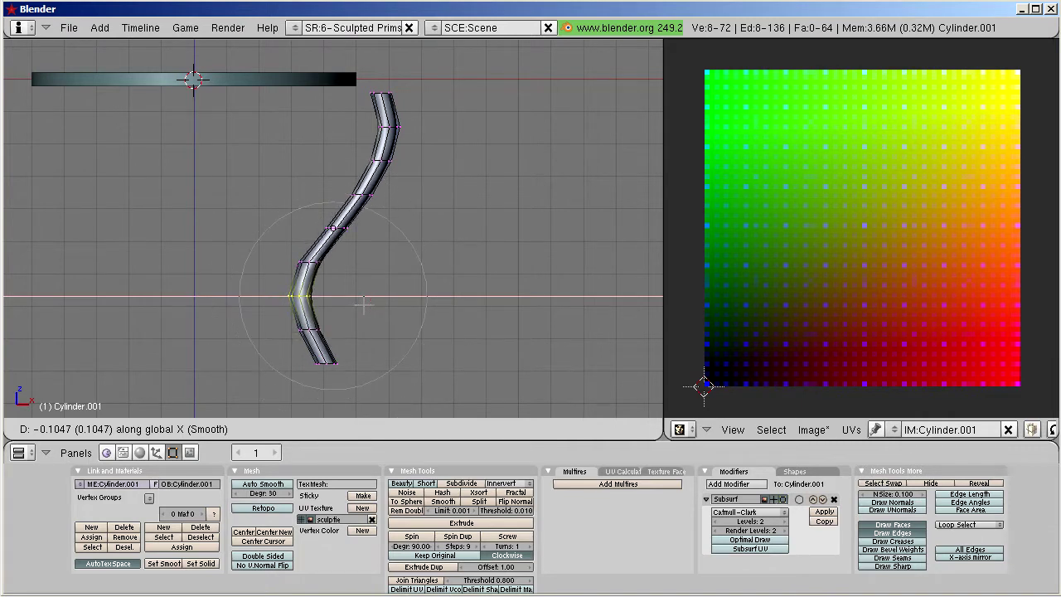
click(362, 305)
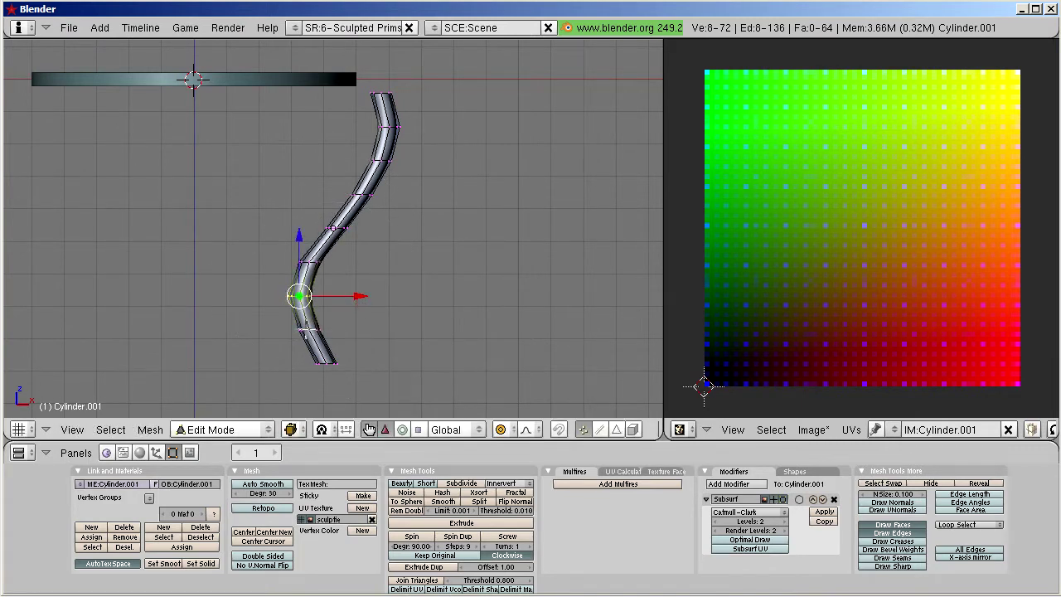
Bend the lower part of the leg sideways, then select the bottom ring
right_click(309, 330)
drag(378, 330, 409, 334)
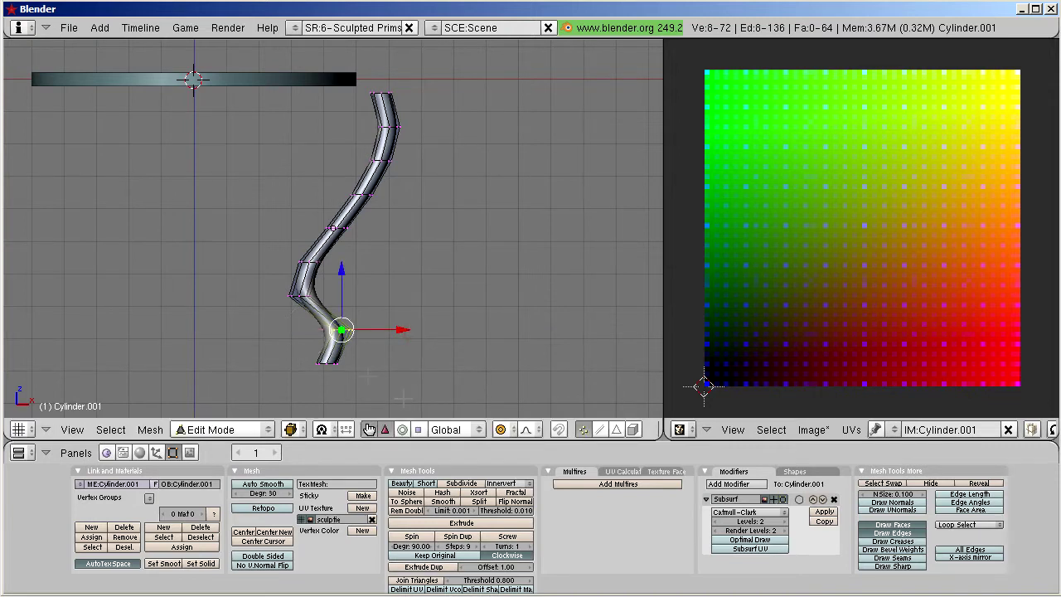
key(a)
alt+right_click(294, 359)
Shrink the bottom ring and shift it along X to form a tapered foot tip
key(s)
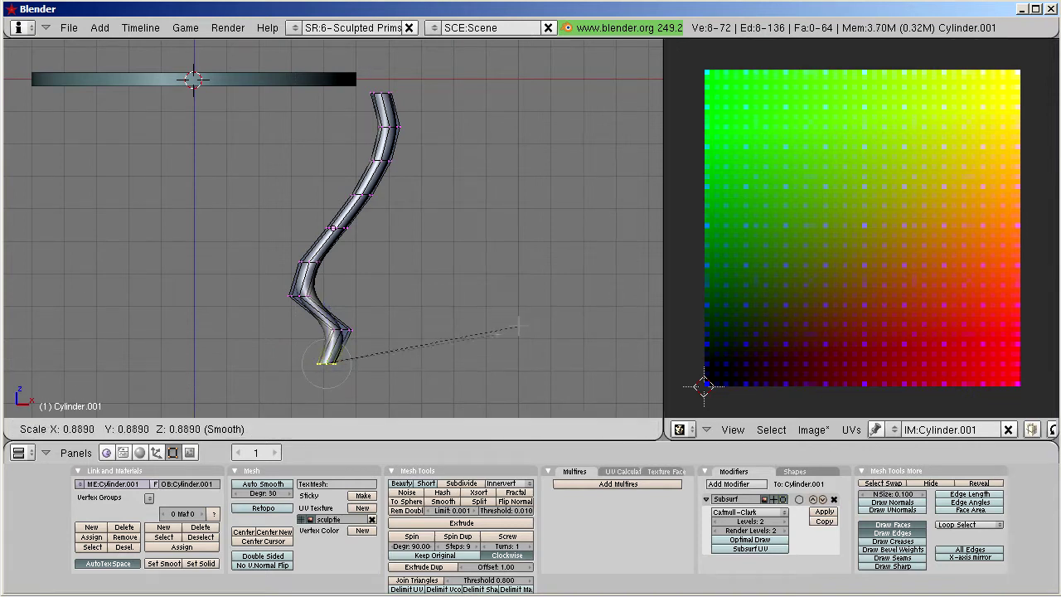
click(413, 361)
key(KP_Decimal)
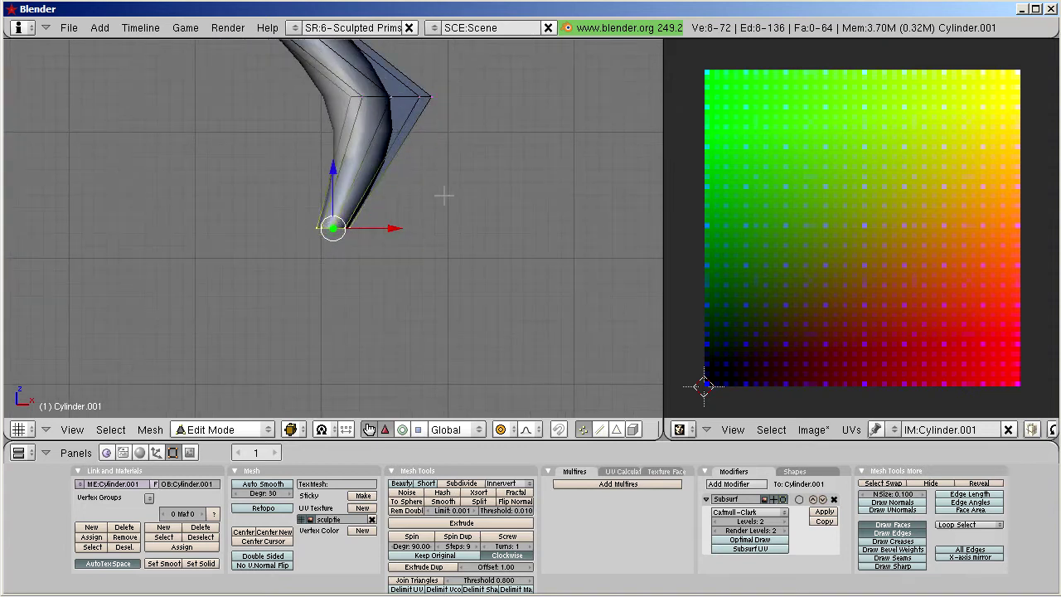
key(g)
key(x)
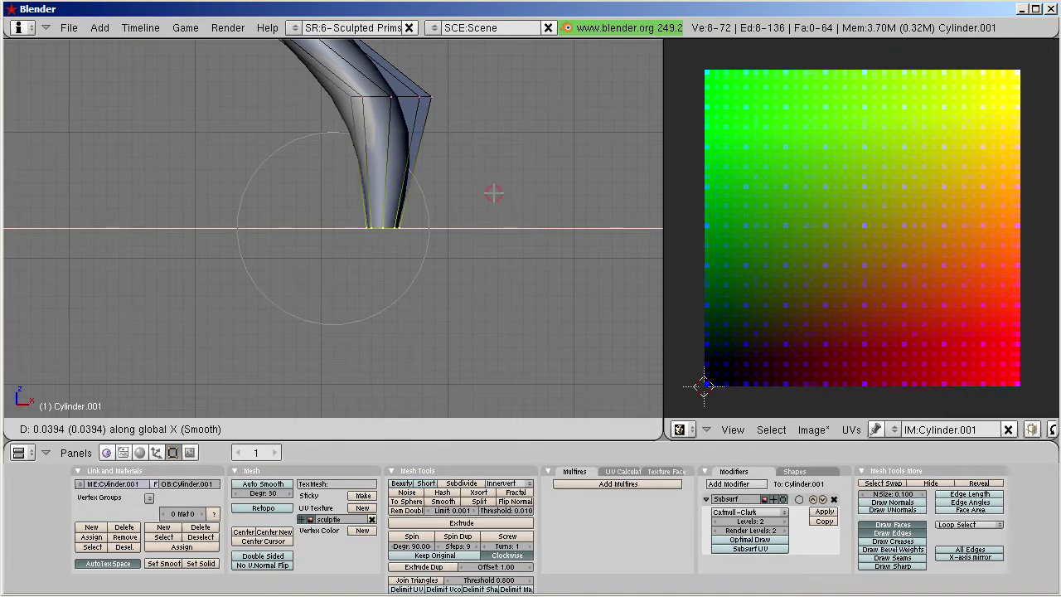
click(460, 101)
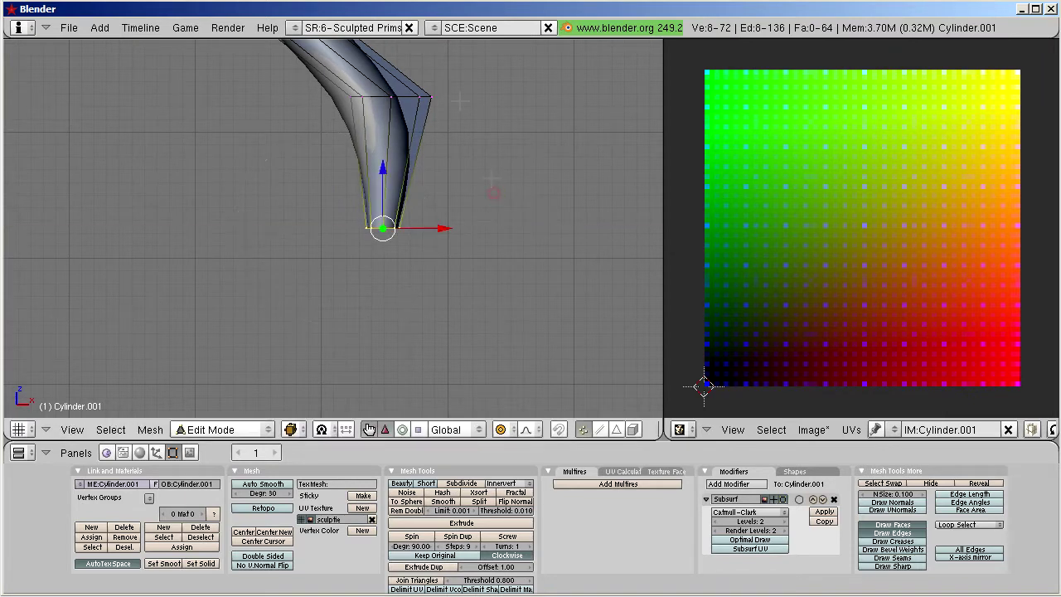
Enlarge the ring just above the foot about 1.37× to flare it
alt+right_click(419, 95)
key(s)
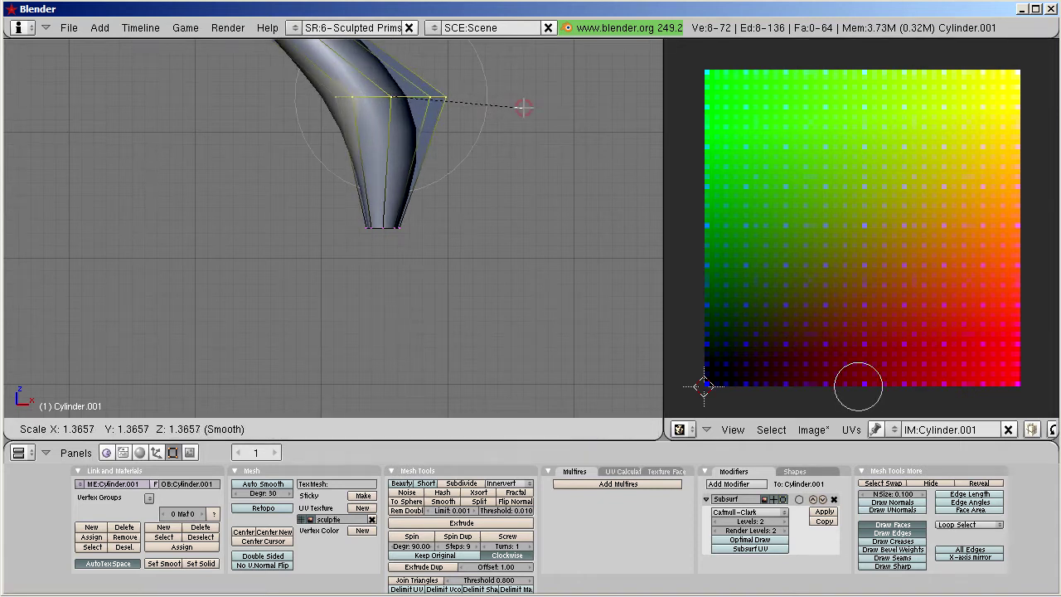
click(520, 106)
middle_drag(520, 106, 344, 157)
key(KP_1)
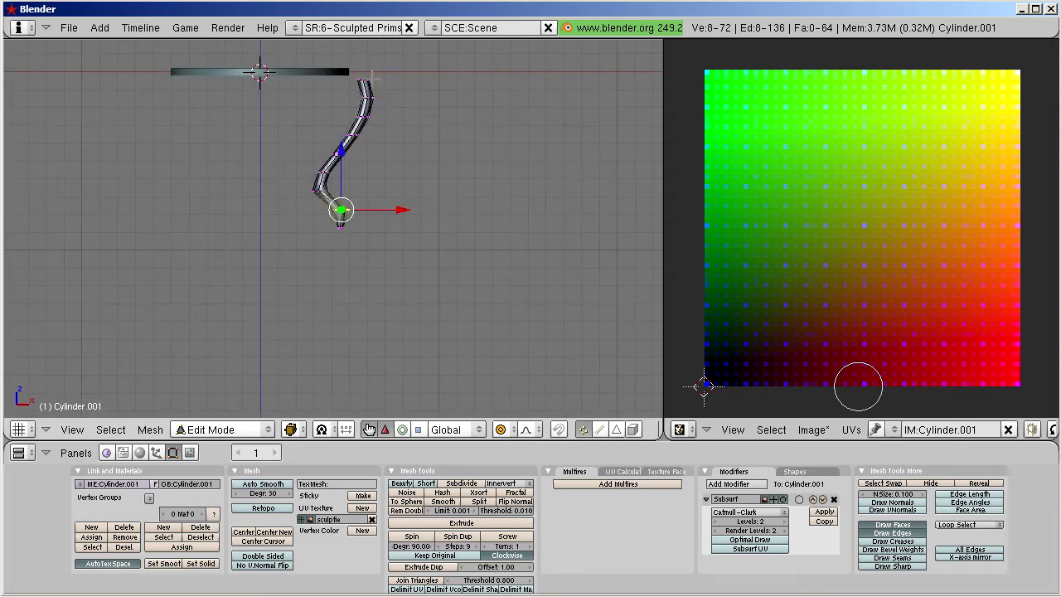
Select the tube's top ring and shift it along X with proportional editing
right_click(381, 99)
key(KP_Decimal)
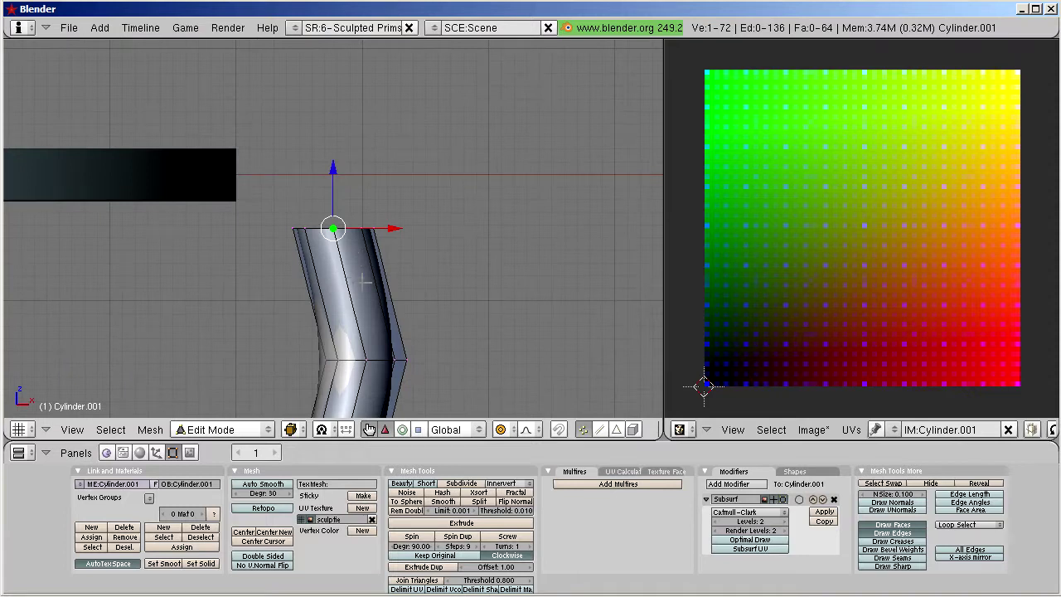
alt+right_click(358, 230)
key(g)
key(x)
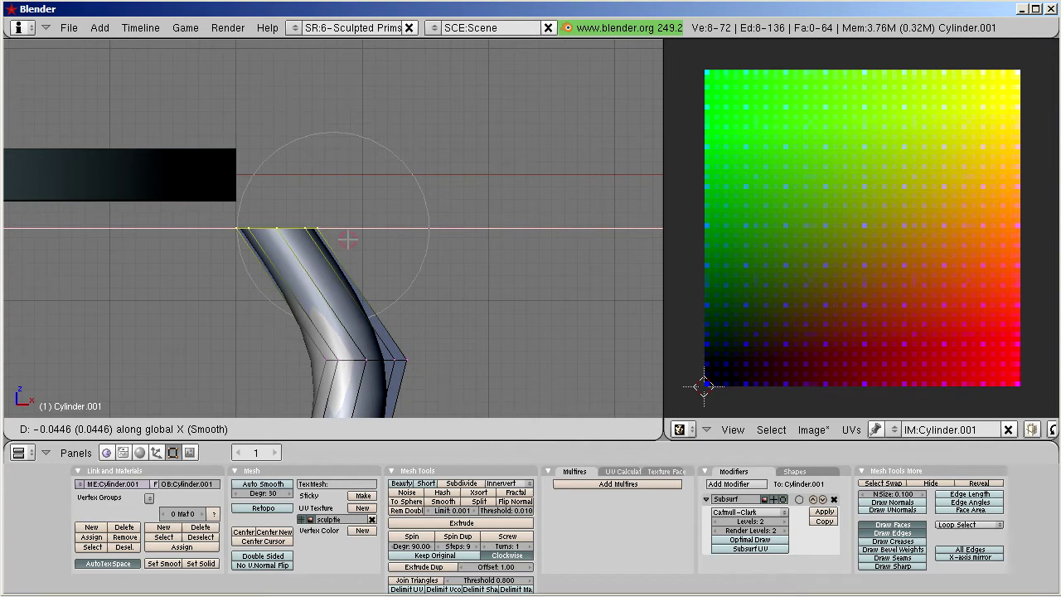
click(347, 241)
Scale two opposite rim vertices about 6.35 along Y into a wide, flat flare
mouse_move(347, 240)
middle_down()
mouse_move(228, 297)
mouse_move(292, 198)
middle_up()
right_click(292, 199)
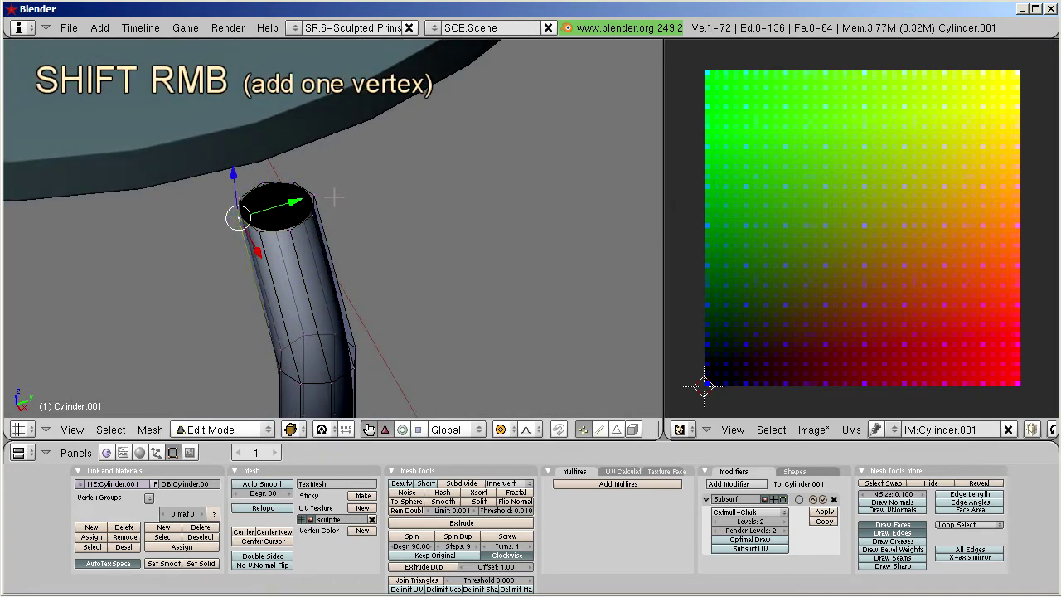
shift+right_click(315, 195)
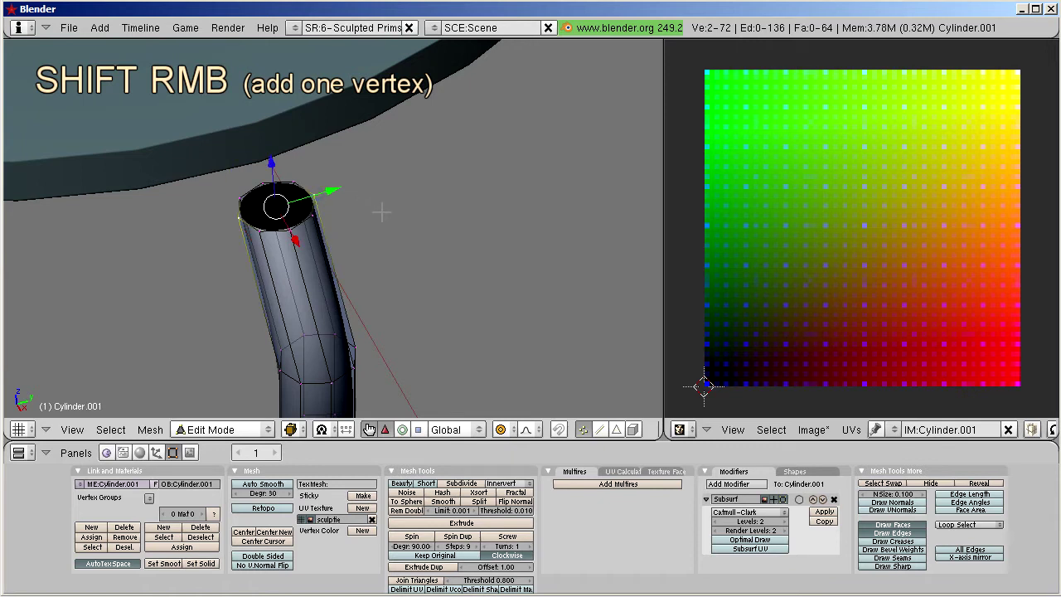
key(s)
key(y)
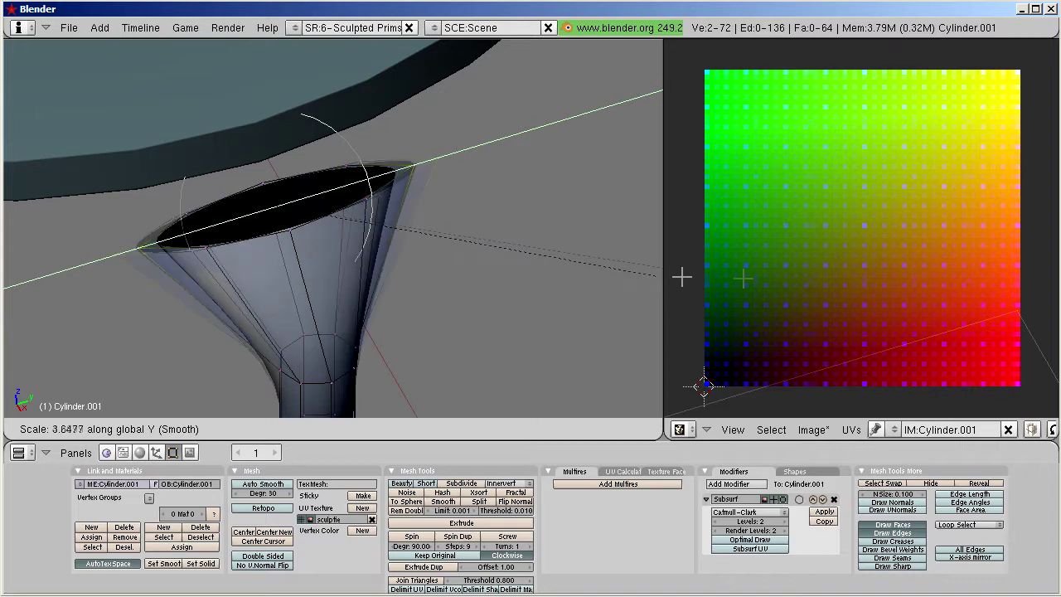
click(944, 326)
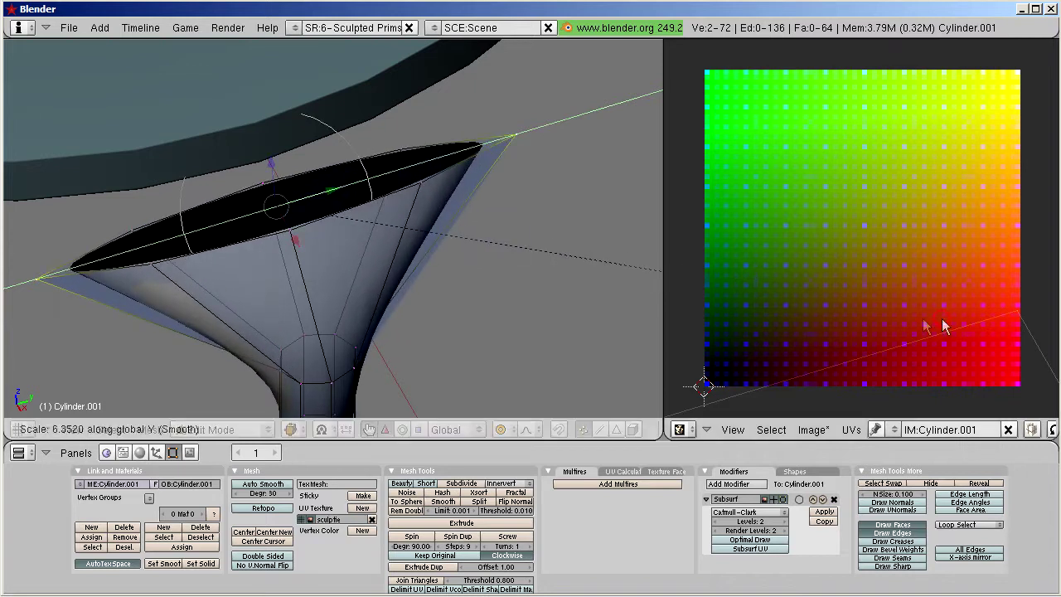
mouse_move(431, 273)
middle_down()
mouse_move(478, 263)
mouse_move(455, 248)
middle_up()
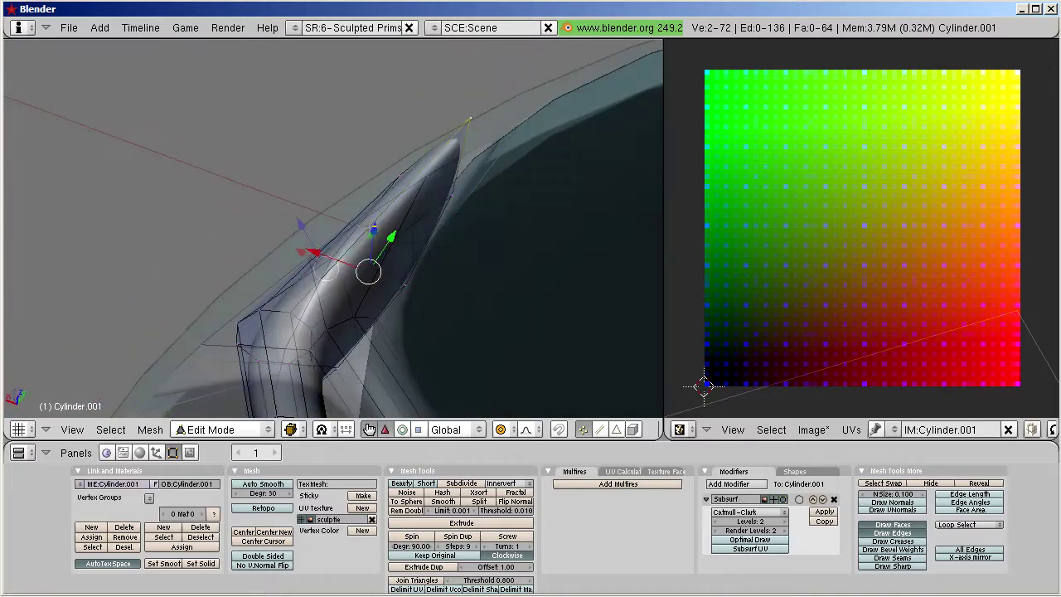
middle_drag(323, 273, 322, 282)
scroll(323, 282, down, 5)
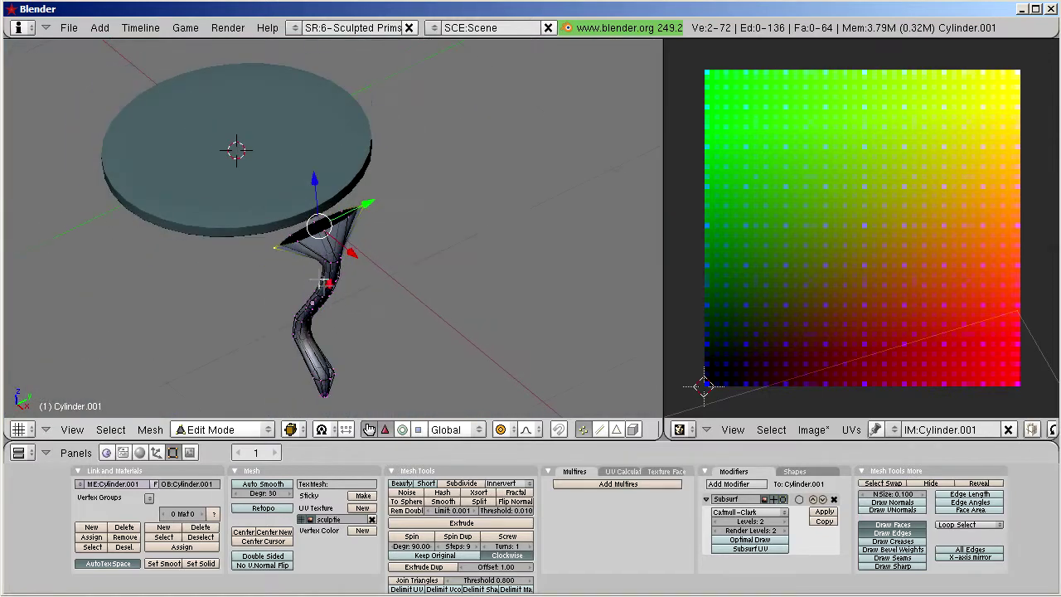
Return to Object Mode and raise the leg along Z up to the disc
click(216, 430)
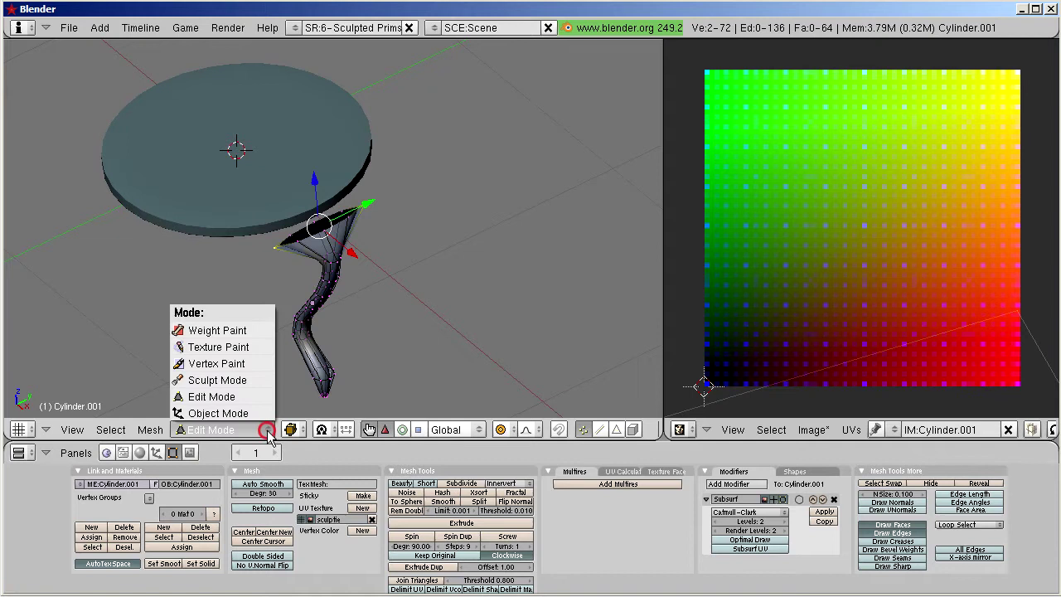
click(240, 412)
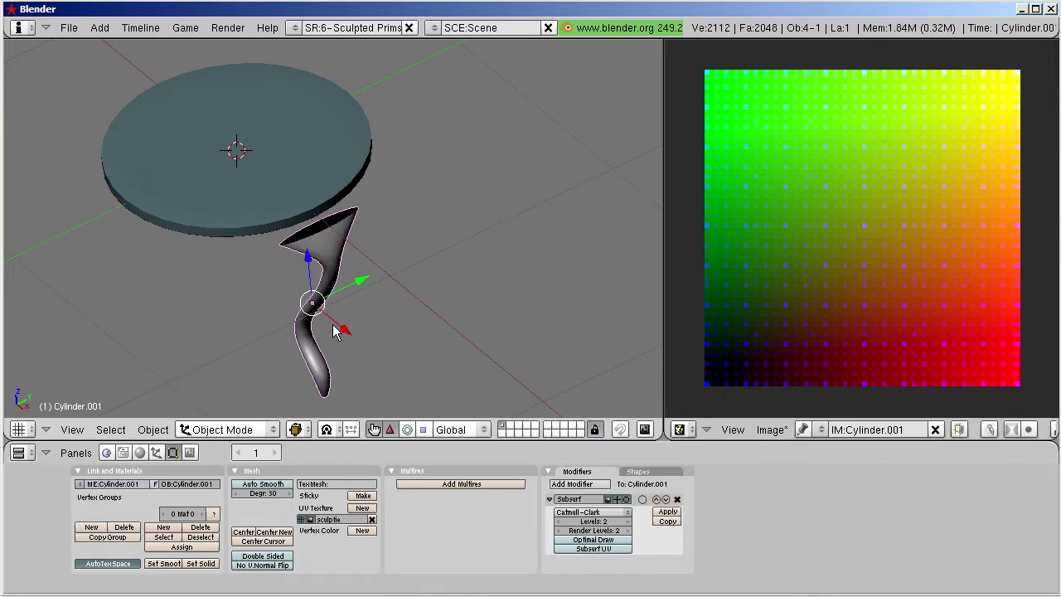
drag(344, 331, 330, 312)
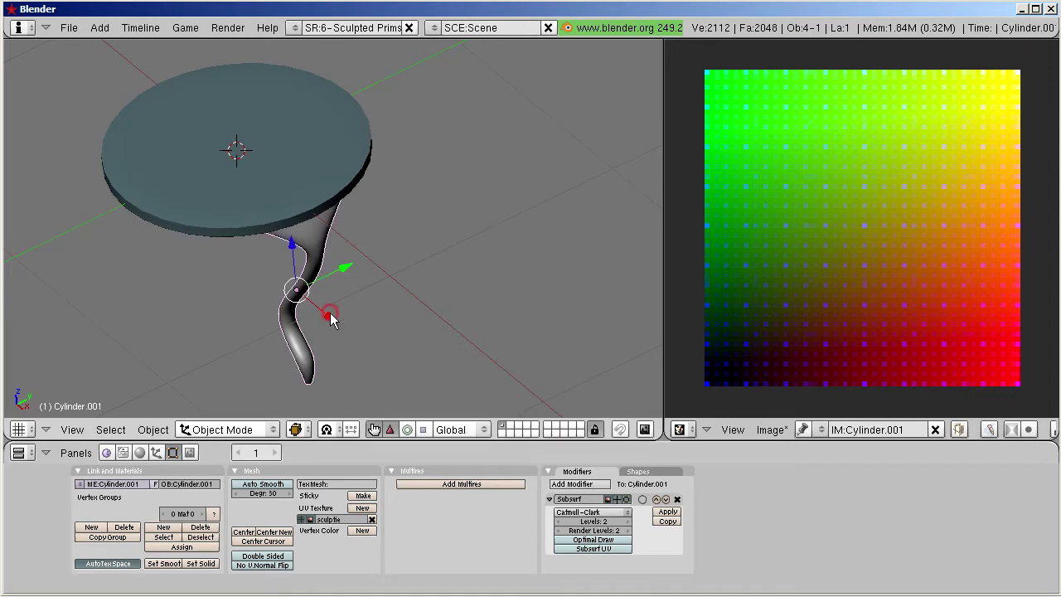
scroll(330, 313, up, 2)
scroll(327, 299, up, 2)
mouse_move(326, 286)
middle_down()
mouse_move(282, 190)
mouse_move(305, 261)
mouse_move(362, 294)
mouse_move(283, 295)
middle_up()
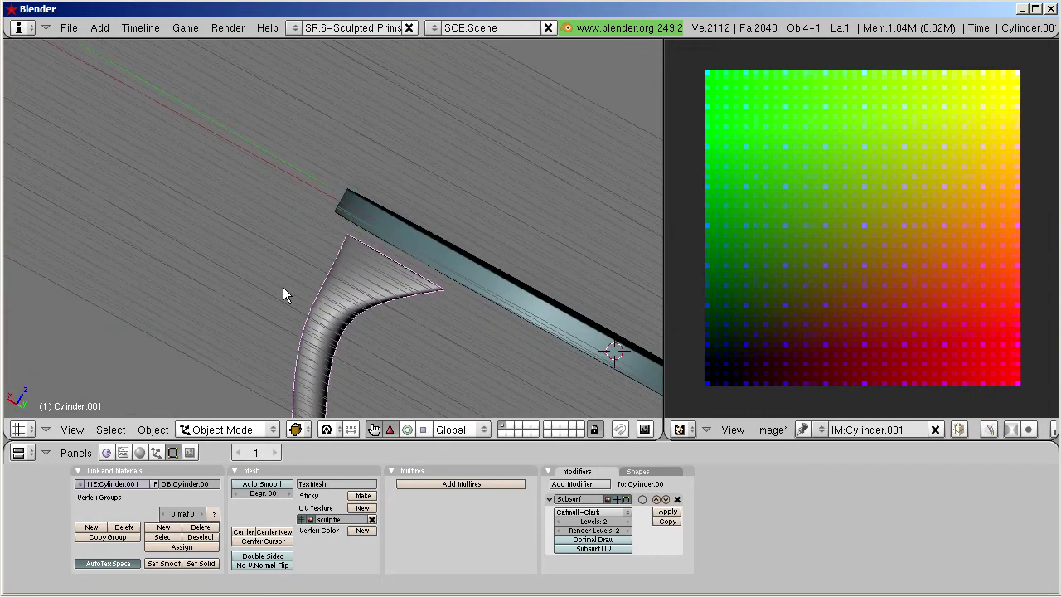
key(g)
key(z)
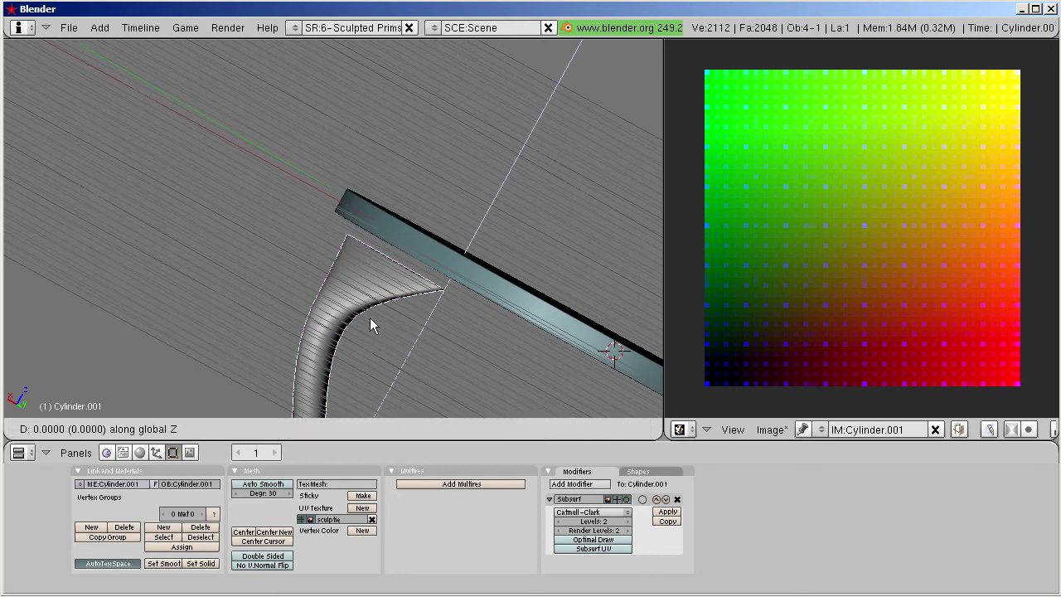
click(372, 304)
Slide the leg along X so its flared top sits under the disc's rim
middle_drag(372, 303, 412, 234)
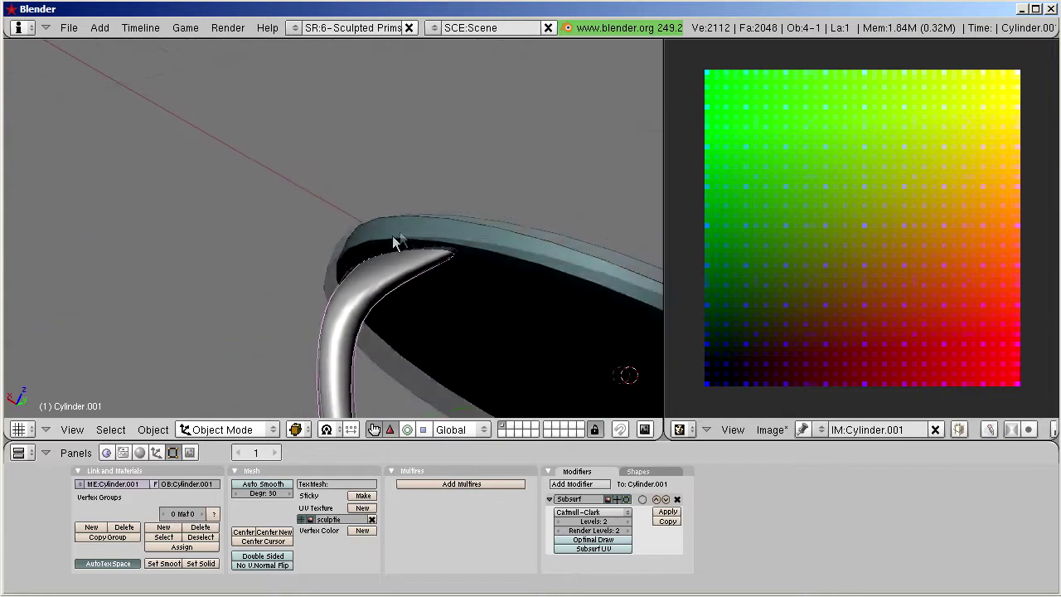
key(g)
key(x)
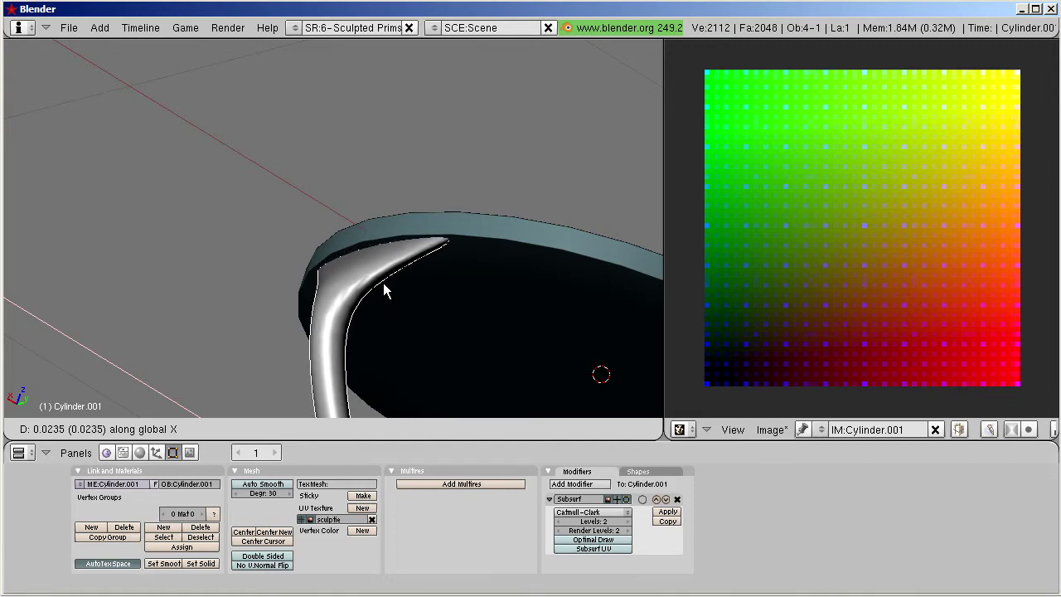
click(381, 292)
middle_drag(380, 287, 407, 314)
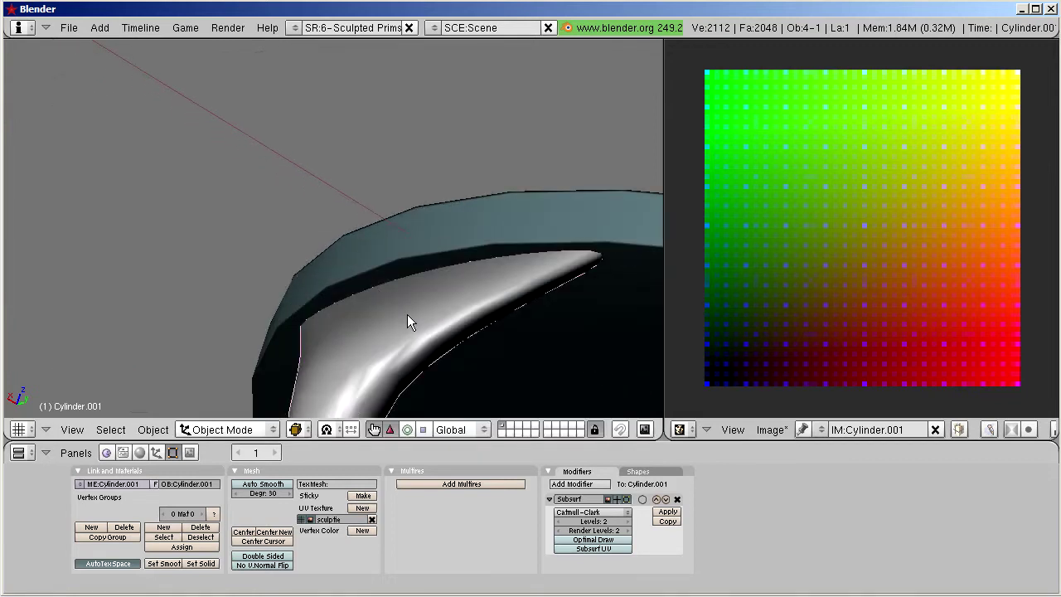
click(219, 429)
Enter Edit Mode and shift the flare's rim vertices along X with proportional editing
click(215, 395)
middle_drag(372, 323, 385, 337)
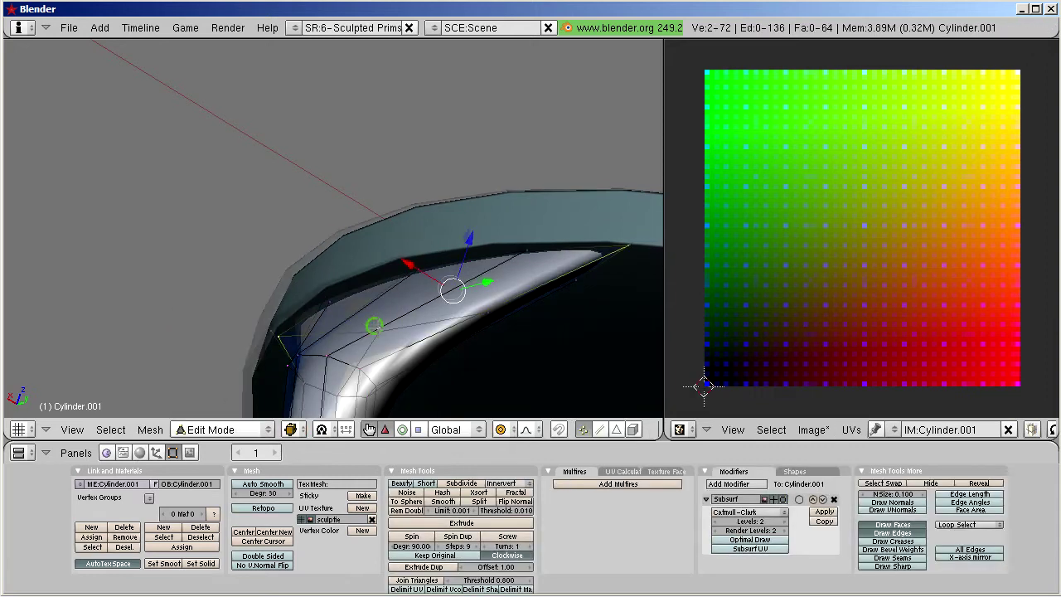
middle_drag(400, 260, 398, 289)
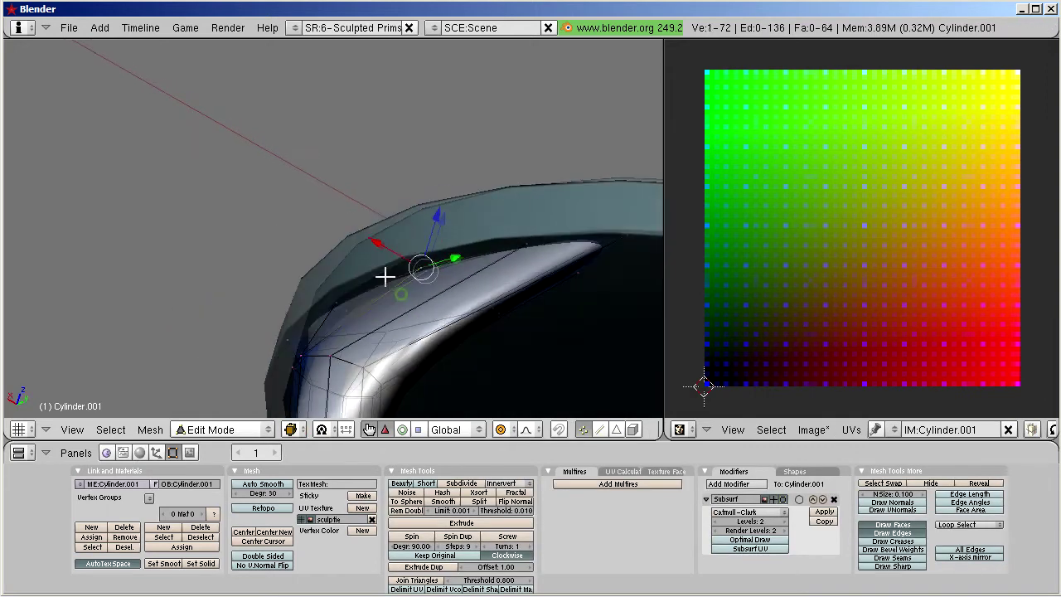
key(g)
key(x)
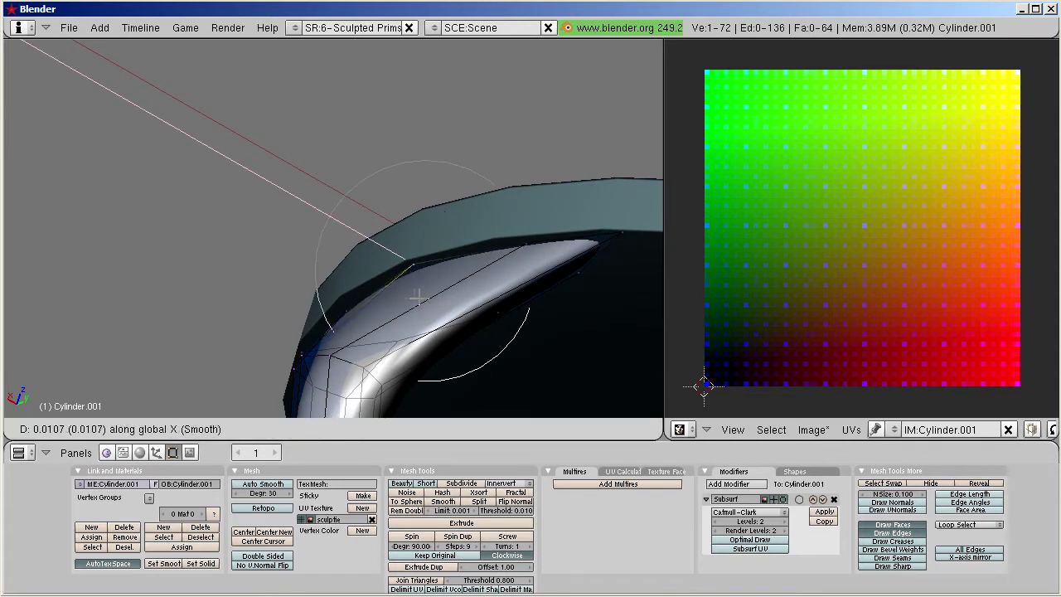
click(497, 285)
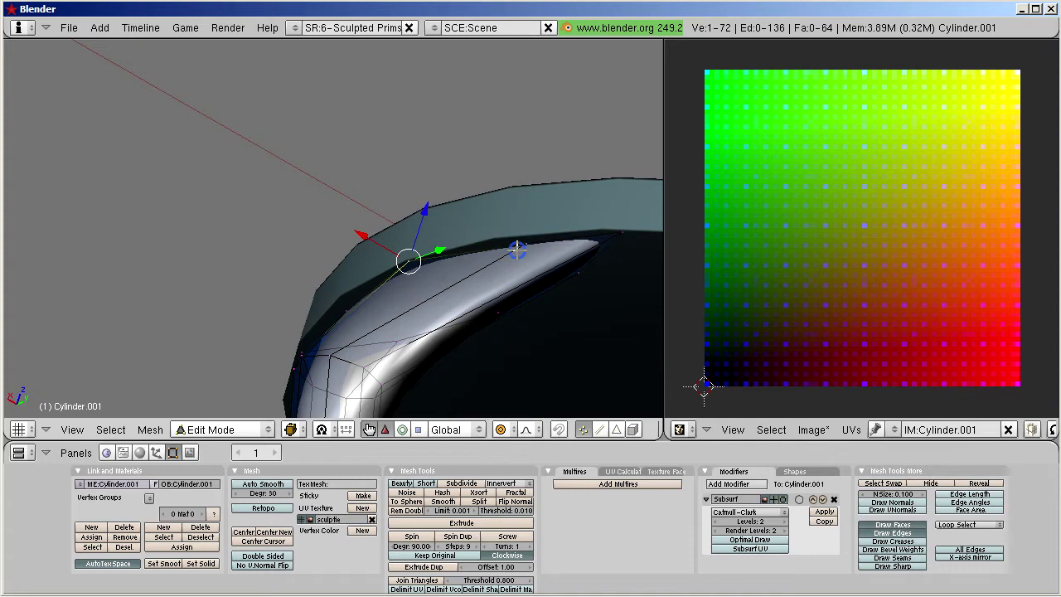
Nudge the rim twice more along X so the flare hugs the disc's underside
key(g)
key(x)
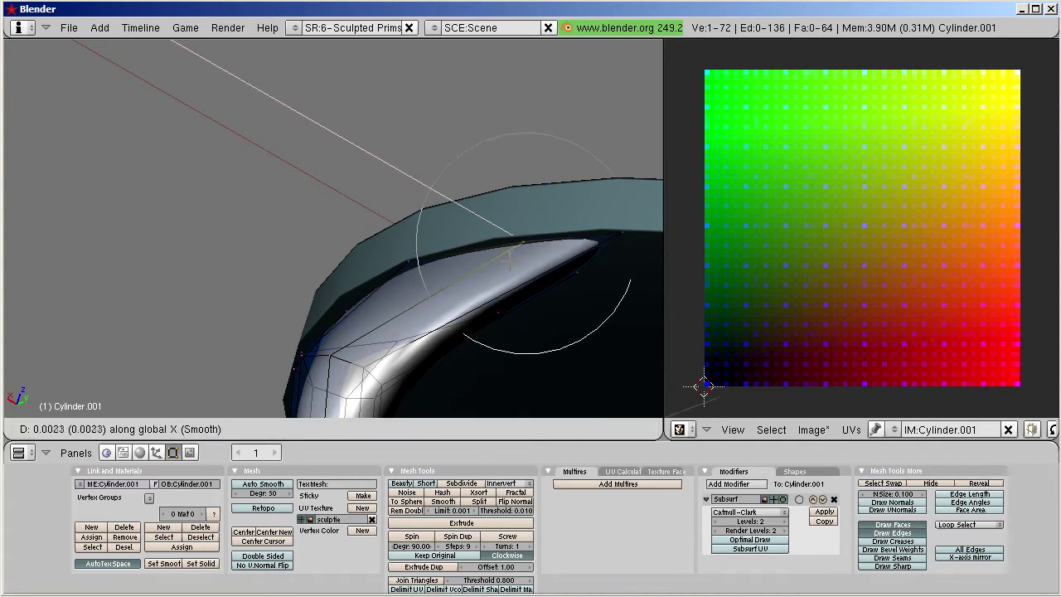
click(508, 252)
middle_drag(338, 303, 313, 326)
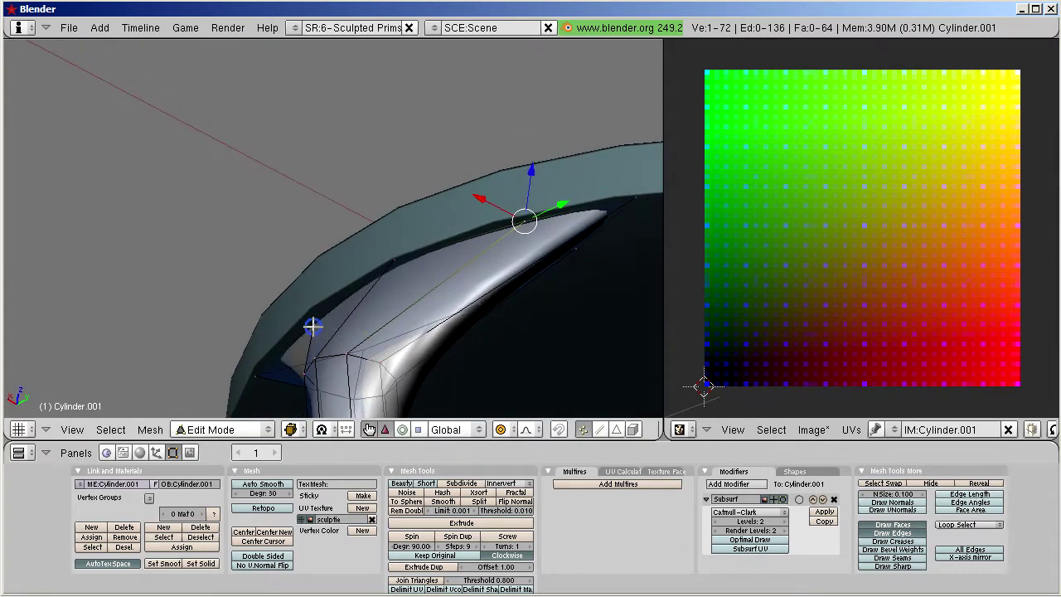
key(g)
key(x)
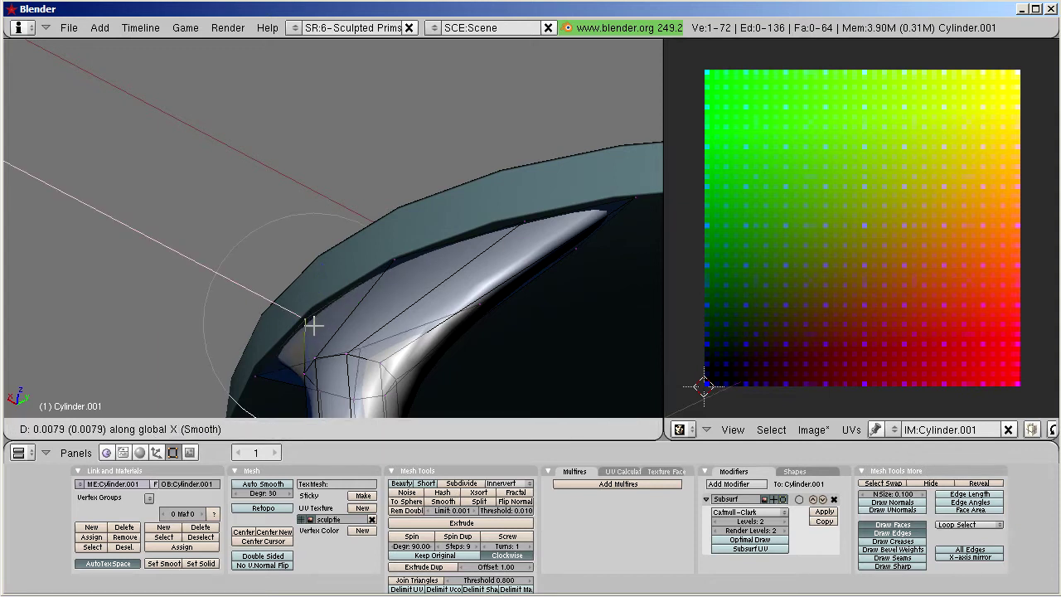
click(313, 326)
mouse_move(365, 317)
middle_down()
mouse_move(408, 315)
mouse_move(409, 334)
mouse_move(379, 330)
mouse_move(326, 286)
mouse_move(332, 276)
mouse_move(295, 276)
middle_up()
In front view and Object Mode, nudge the leg −0.01 along X under the tabletop edge
key(KP_1)
scroll(294, 280, down, 2)
scroll(343, 290, down, 1)
scroll(343, 290, up, 3)
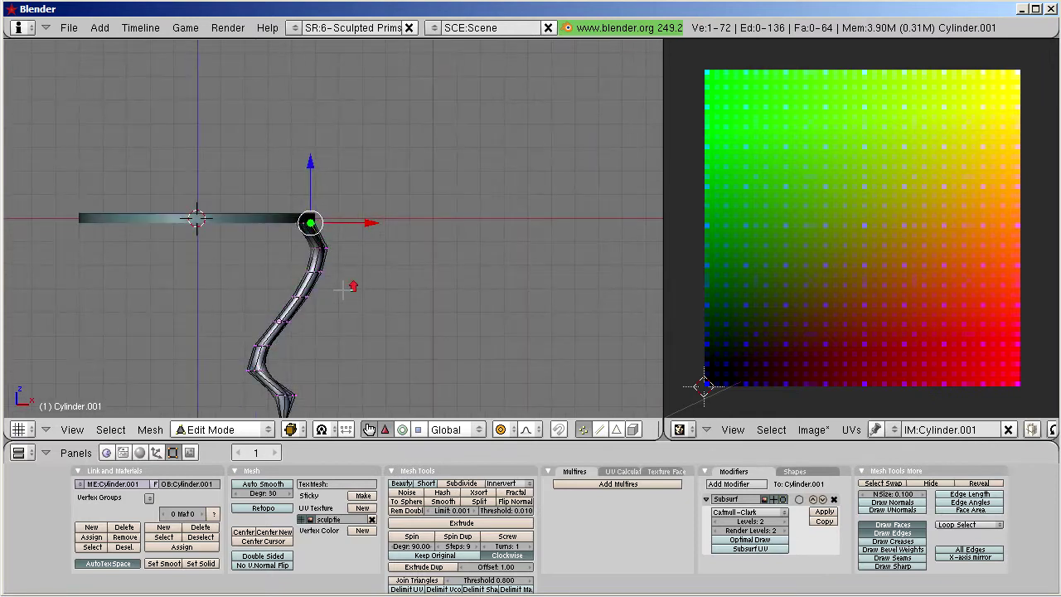
scroll(343, 290, up, 3)
key(Tab)
scroll(343, 292, down, 2)
scroll(343, 292, down, 2)
scroll(348, 294, up, 4)
scroll(350, 292, up, 2)
scroll(340, 298, up, 2)
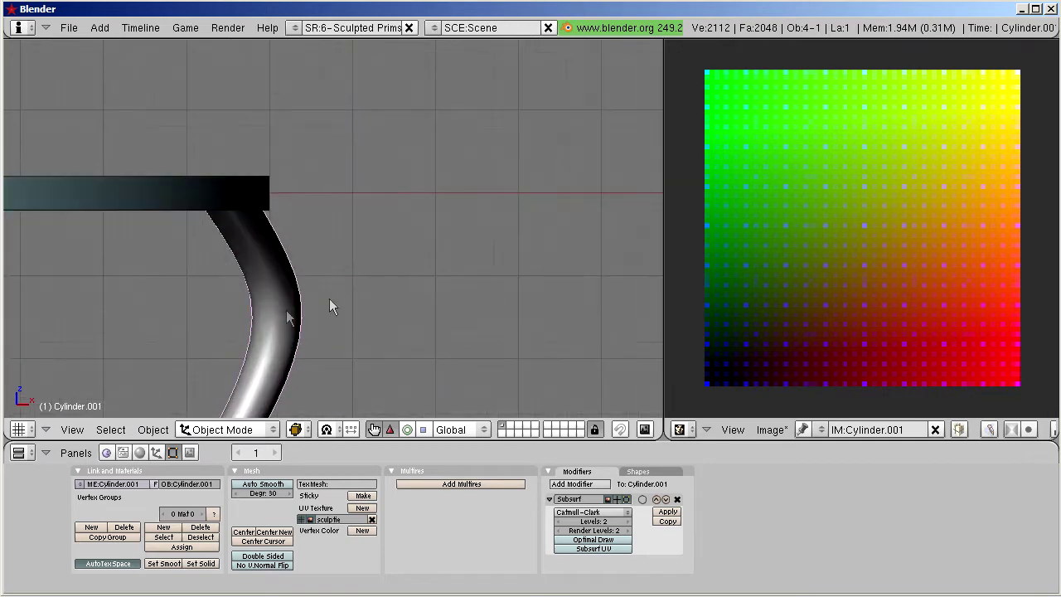
key(g)
key(x)
click(278, 311)
scroll(312, 313, down, 2)
scroll(311, 313, down, 2)
scroll(312, 315, down, 1)
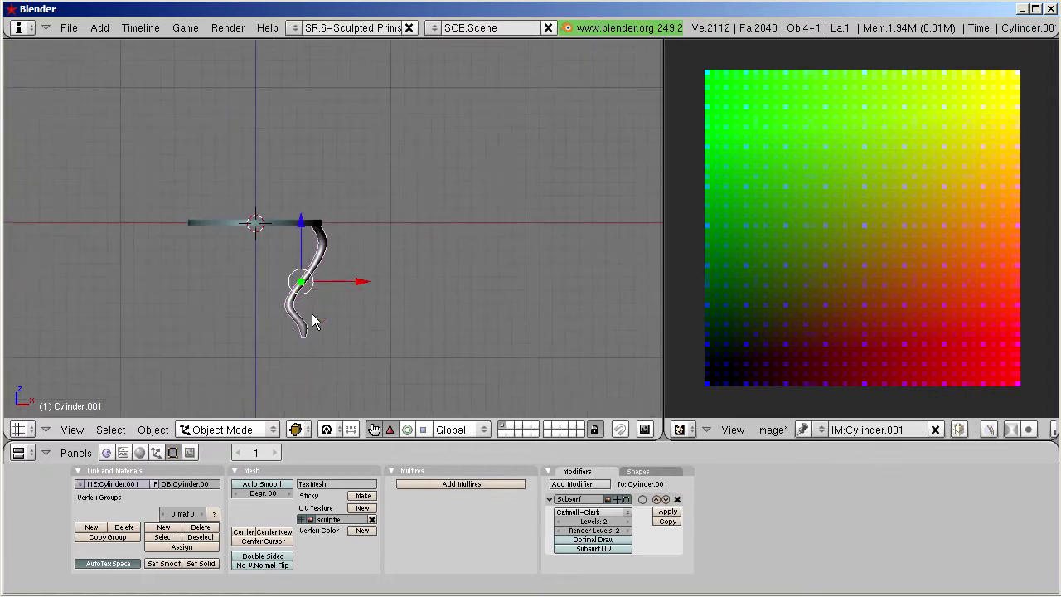
Add Material.001 to the leg and colour it tan-brown (R 0.736, G 0.530, B 0.316)
click(140, 453)
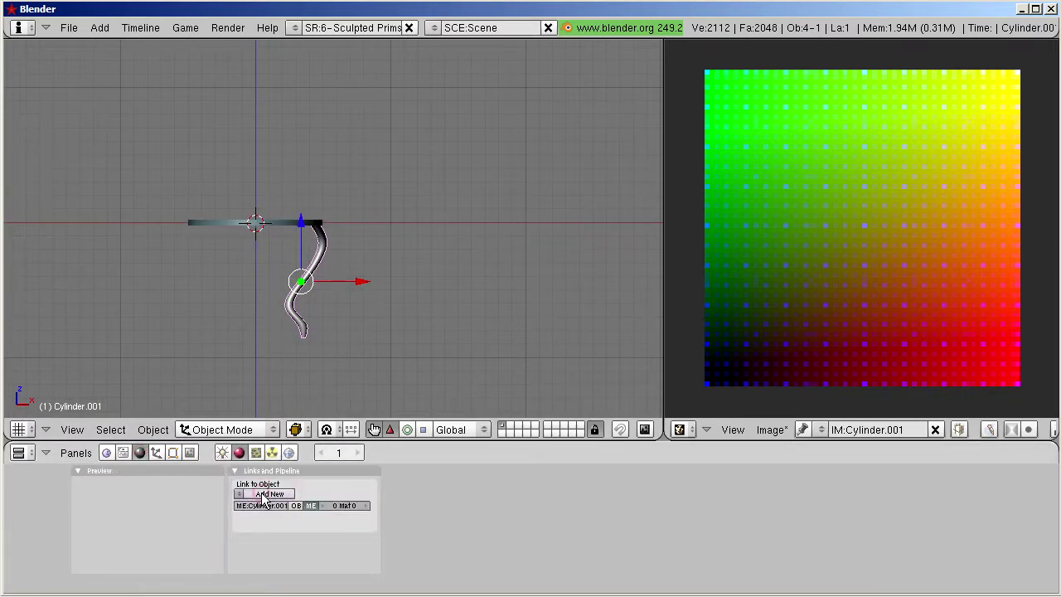
click(262, 495)
click(257, 541)
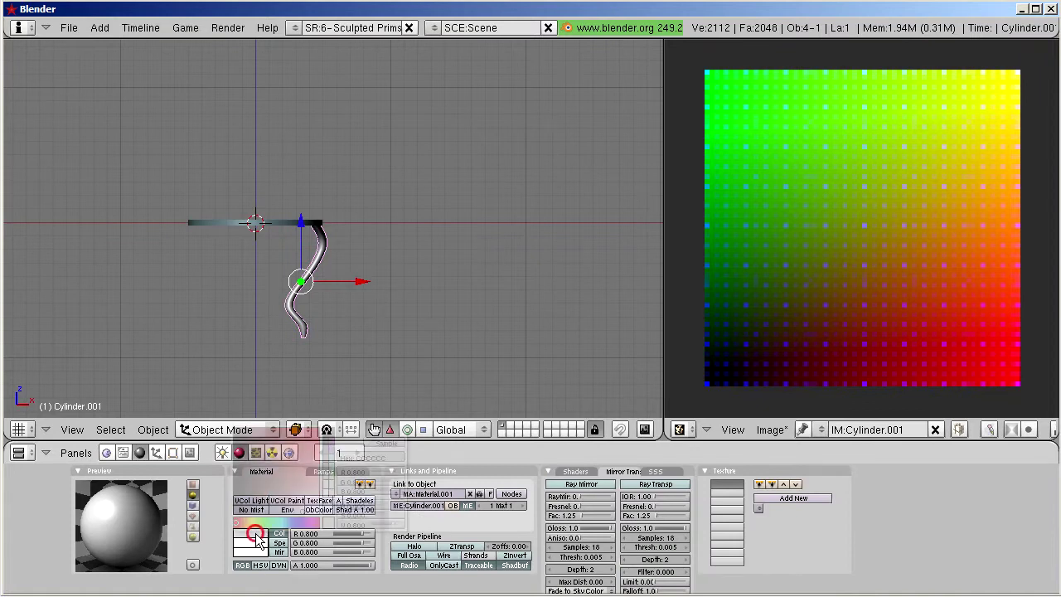
drag(238, 527, 243, 530)
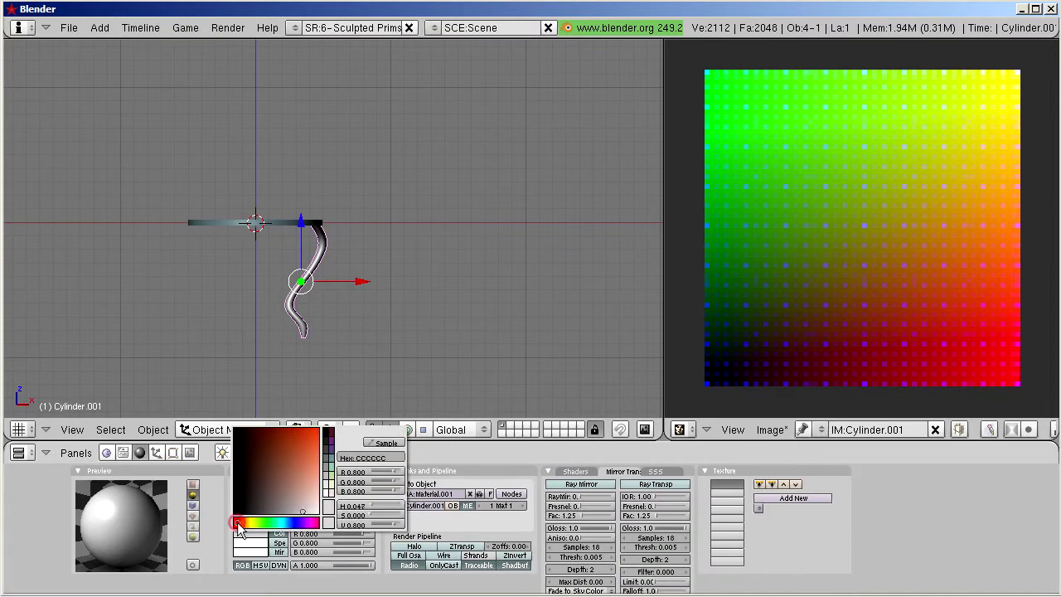
drag(306, 470, 300, 462)
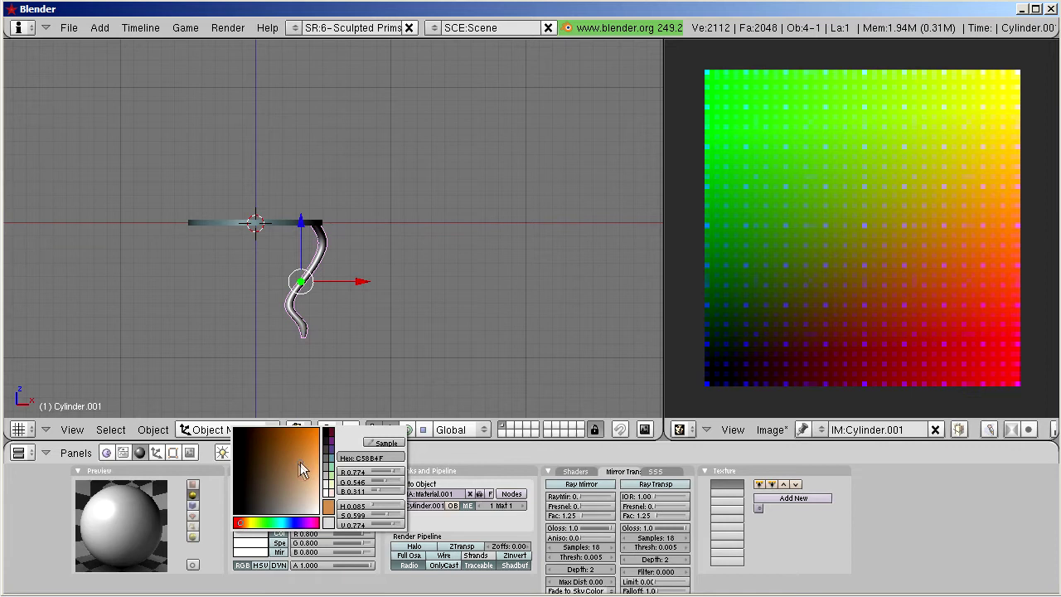
middle_drag(495, 251, 381, 318)
key(KP_1)
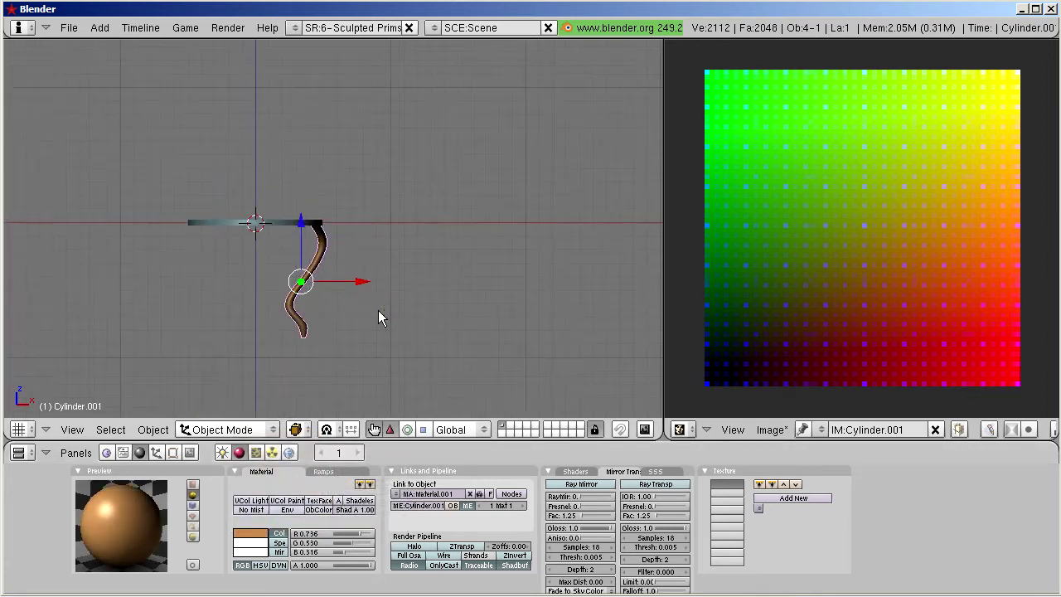
Duplicate the leg, move the copy −0.5283 along X, and rotate it 180° about Z
key(shift+d)
click(394, 267)
key(shift+d)
key(x)
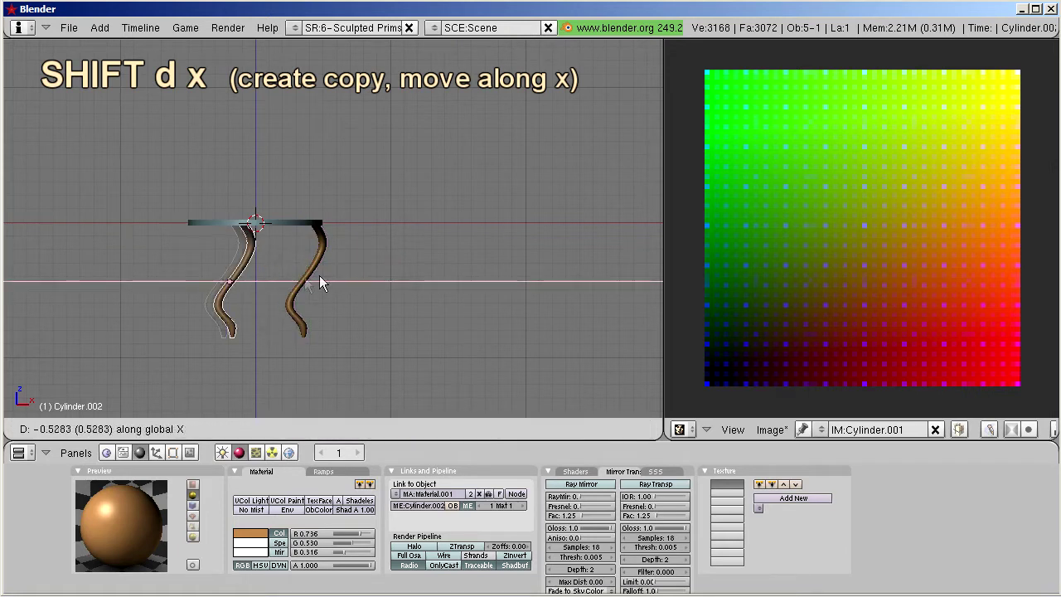
click(294, 286)
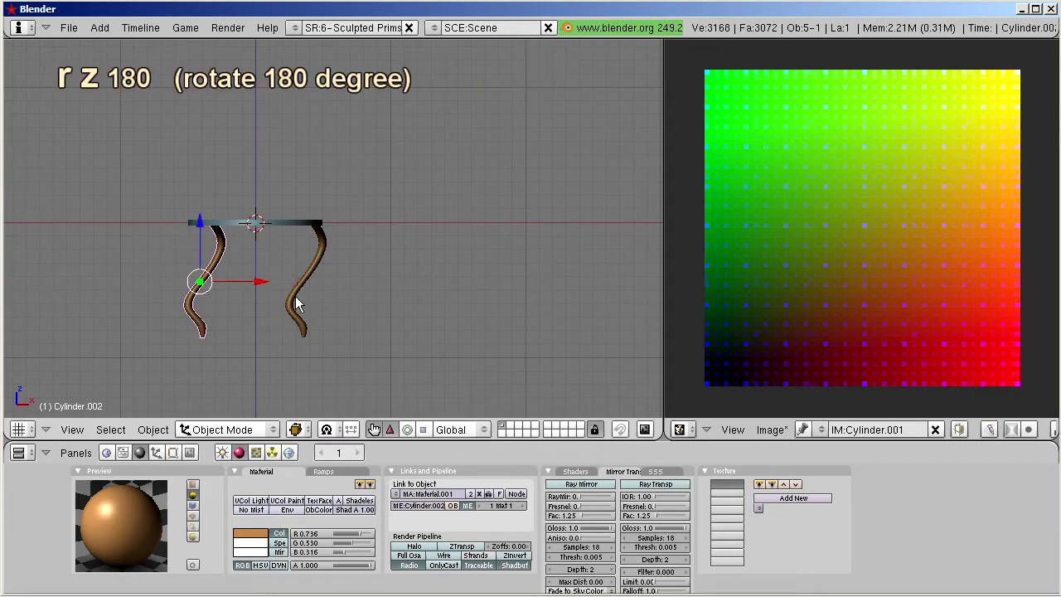
key(r)
key(z)
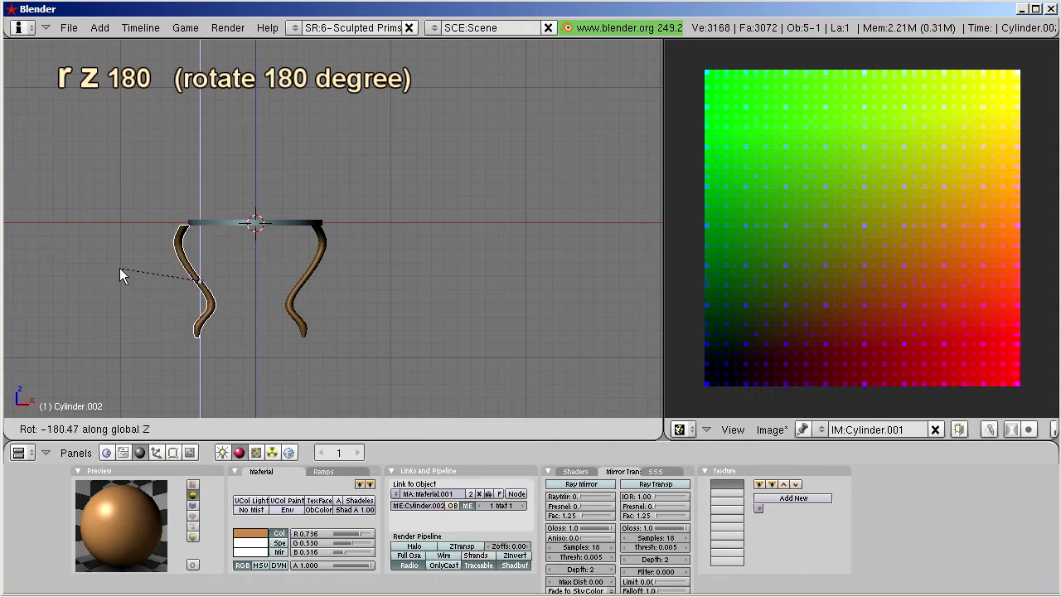
text(180)
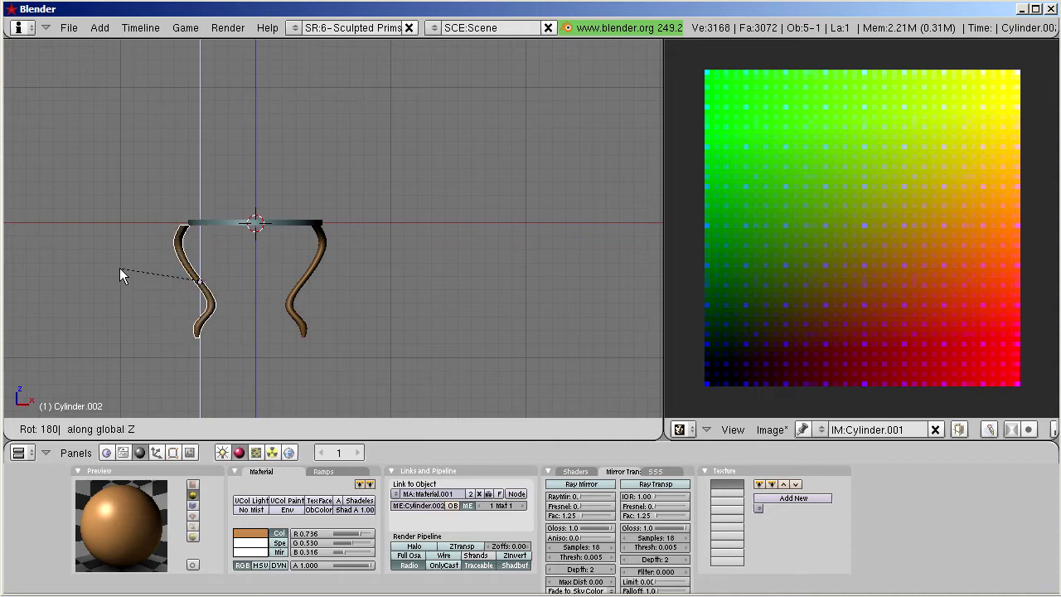
key(Return)
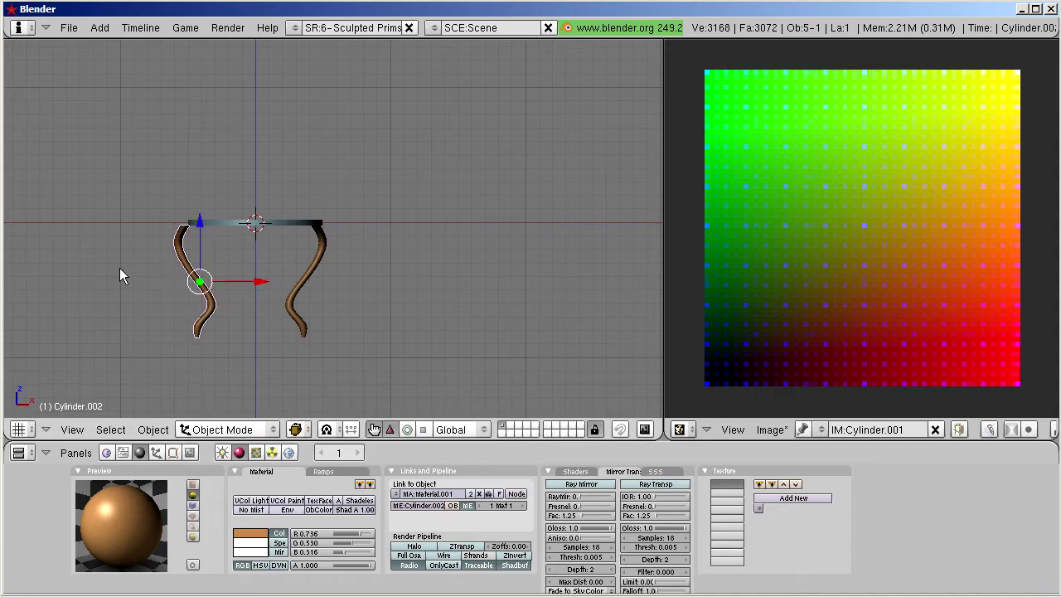
key(KP_Decimal)
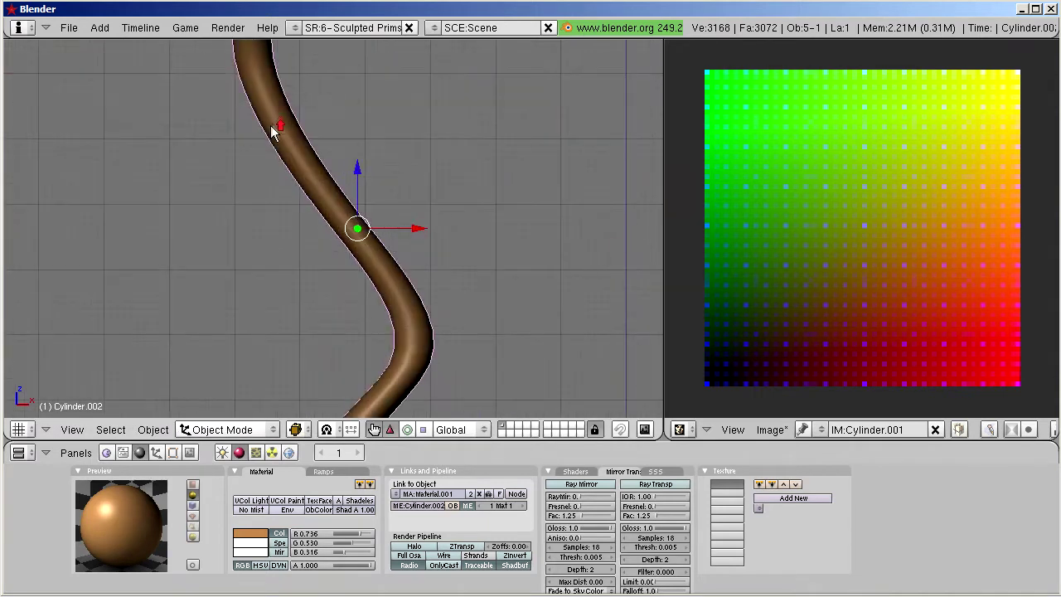
Nudge Cylinder.002 along X so its top meets the disc's left edge
key(KP_3)
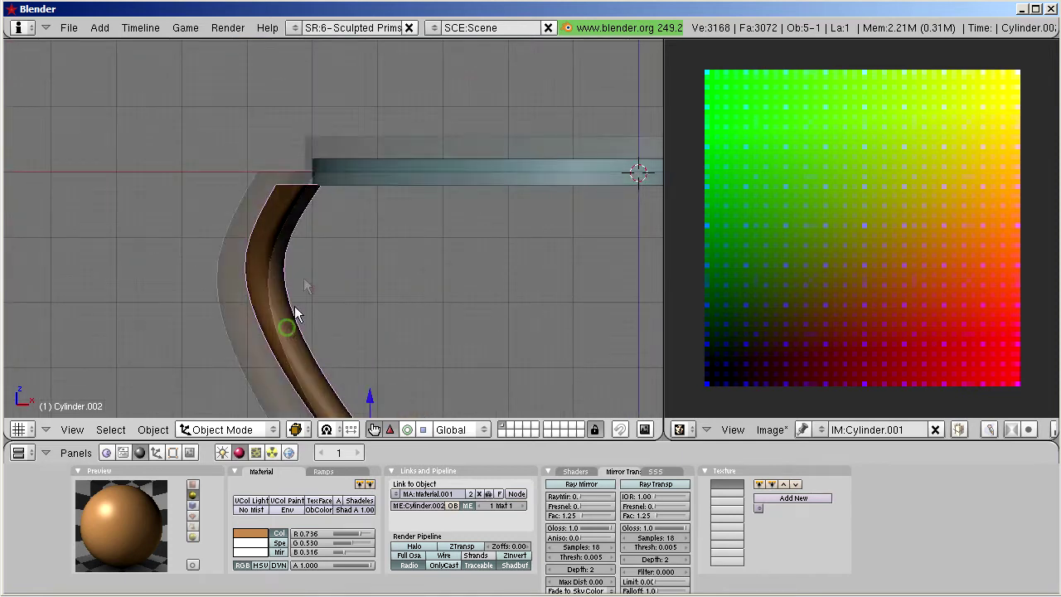
key(g)
key(x)
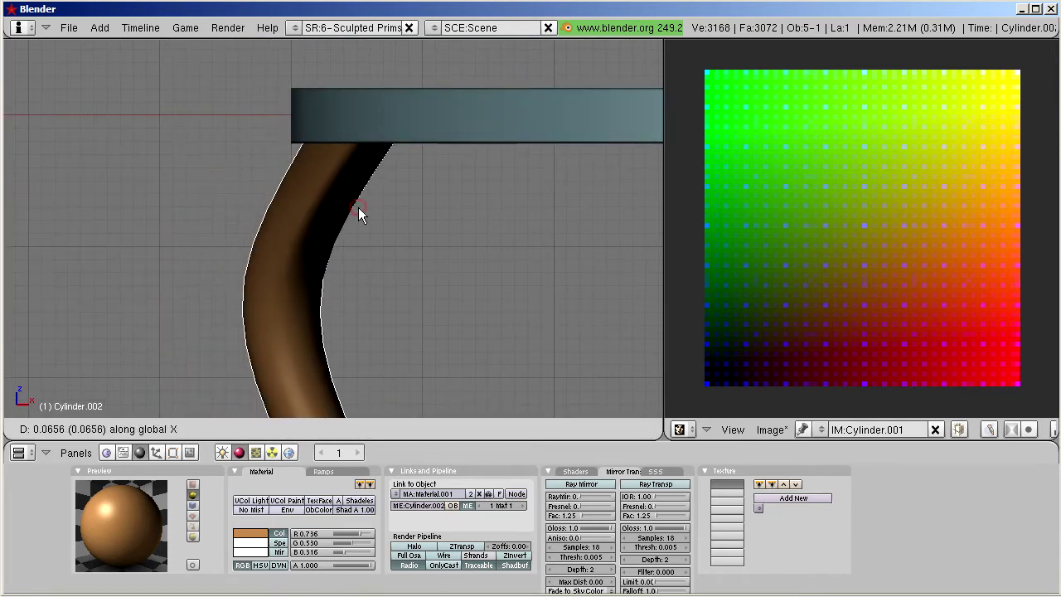
click(358, 207)
mouse_move(403, 180)
middle_down()
mouse_move(460, 102)
mouse_move(406, 133)
mouse_move(401, 181)
mouse_move(450, 166)
mouse_move(345, 170)
mouse_move(374, 158)
mouse_move(398, 199)
middle_up()
scroll(345, 172, down, 3)
scroll(374, 158, down, 2)
scroll(372, 165, down, 2)
key(shift+d)
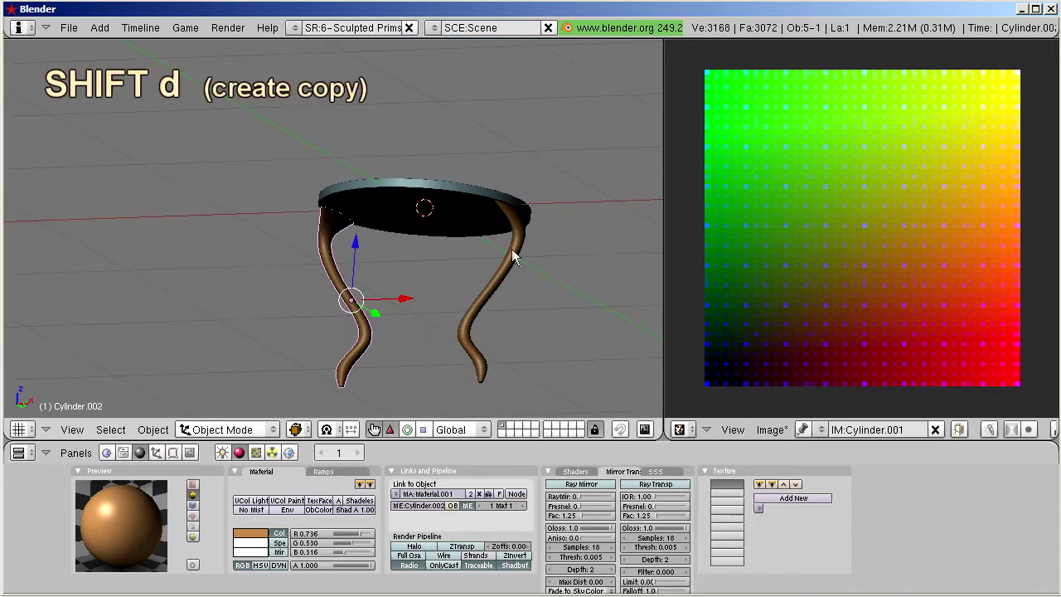
Duplicate both legs in place and rotate the copies 90° about Z
shift+right_click(516, 259)
key(shift+d)
right_click(515, 258)
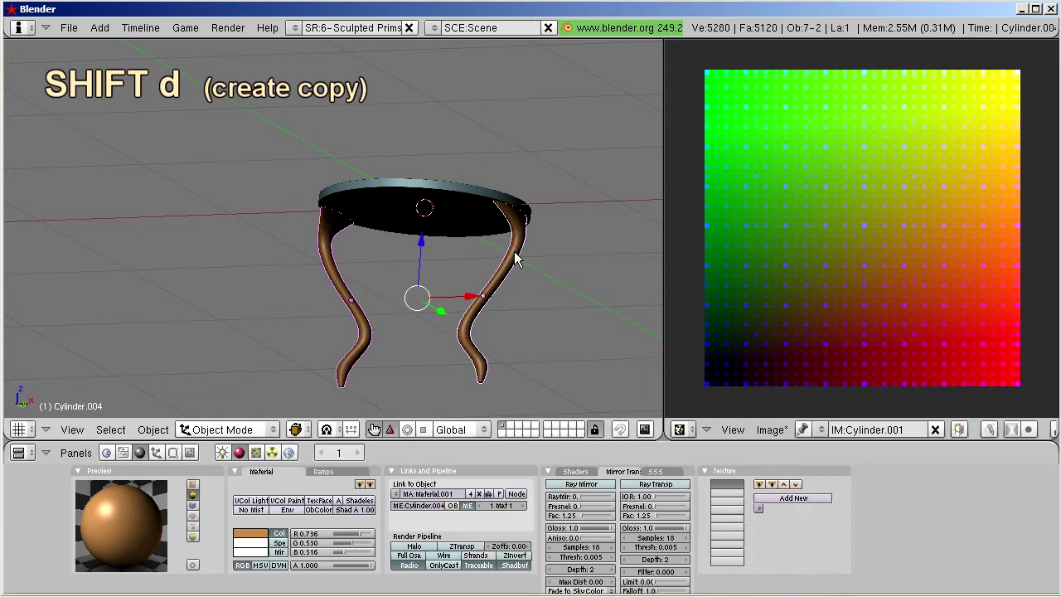
key(r)
key(z)
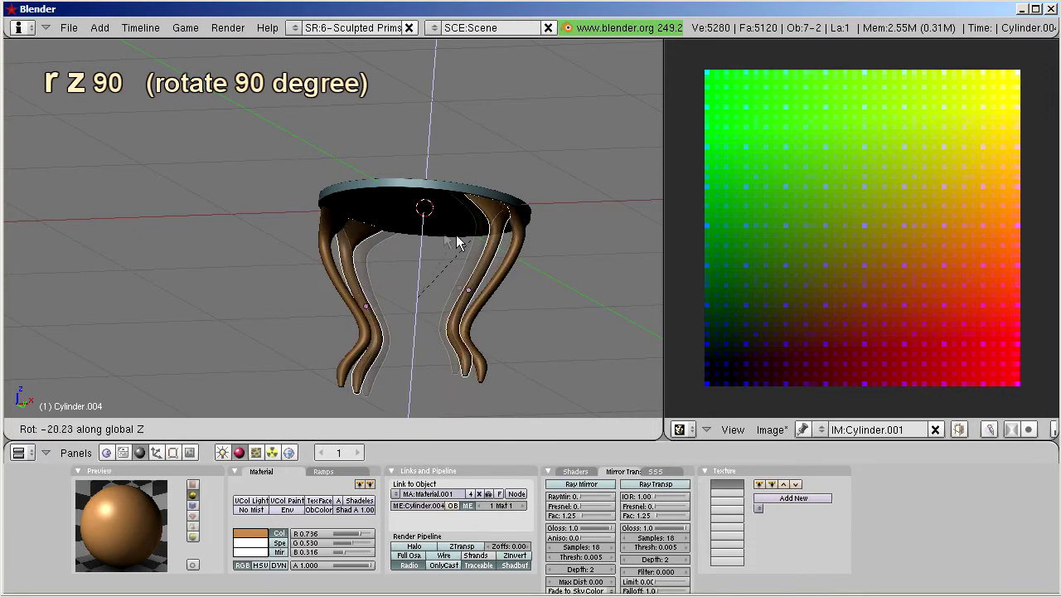
text(90)
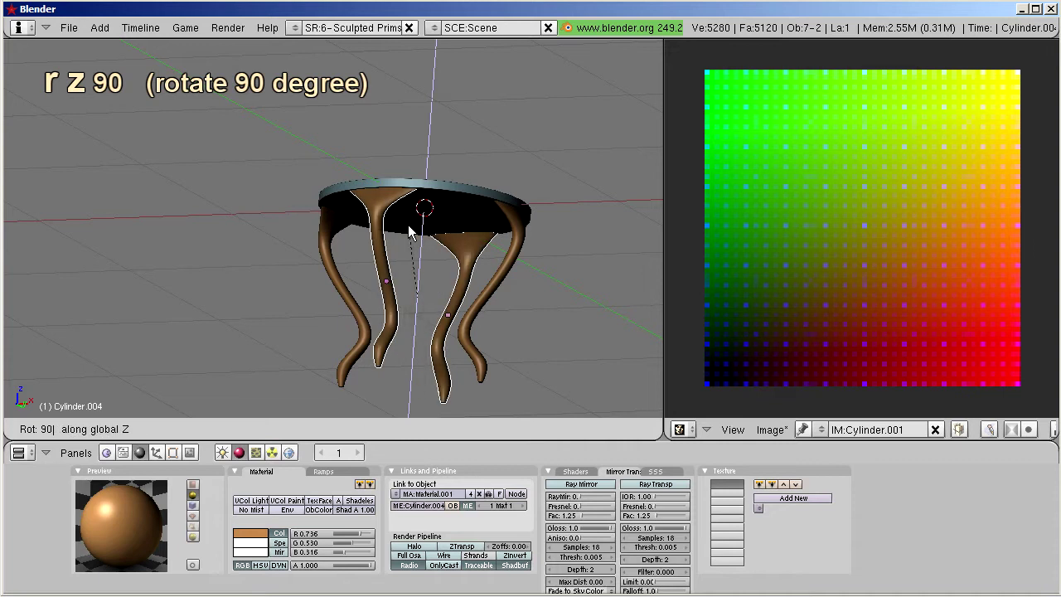
key(Return)
Select all four legs and the tabletop, making the tabletop active
key(KP_1)
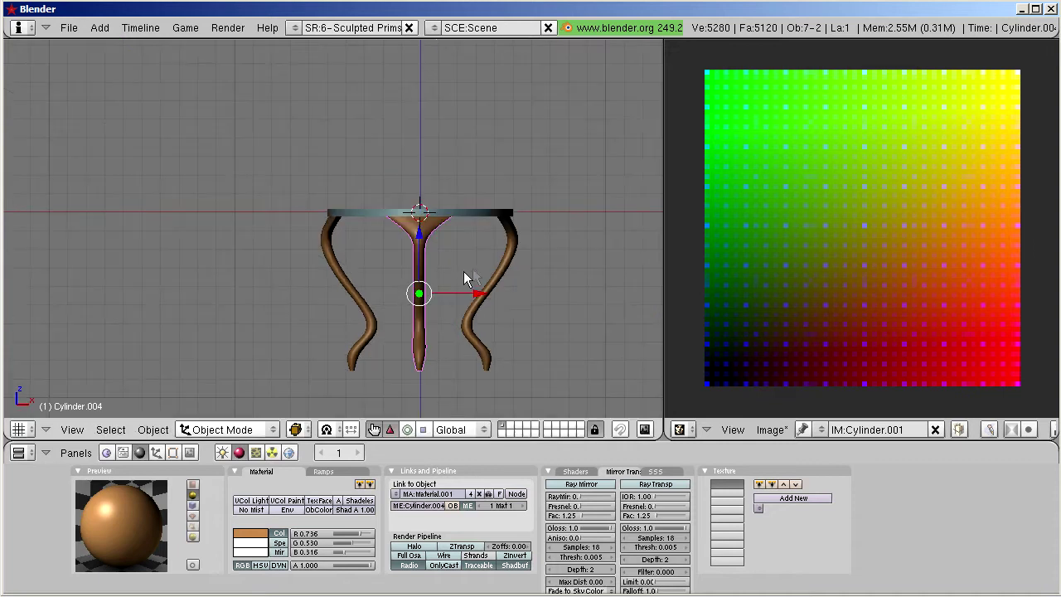
drag(262, 193, 481, 235)
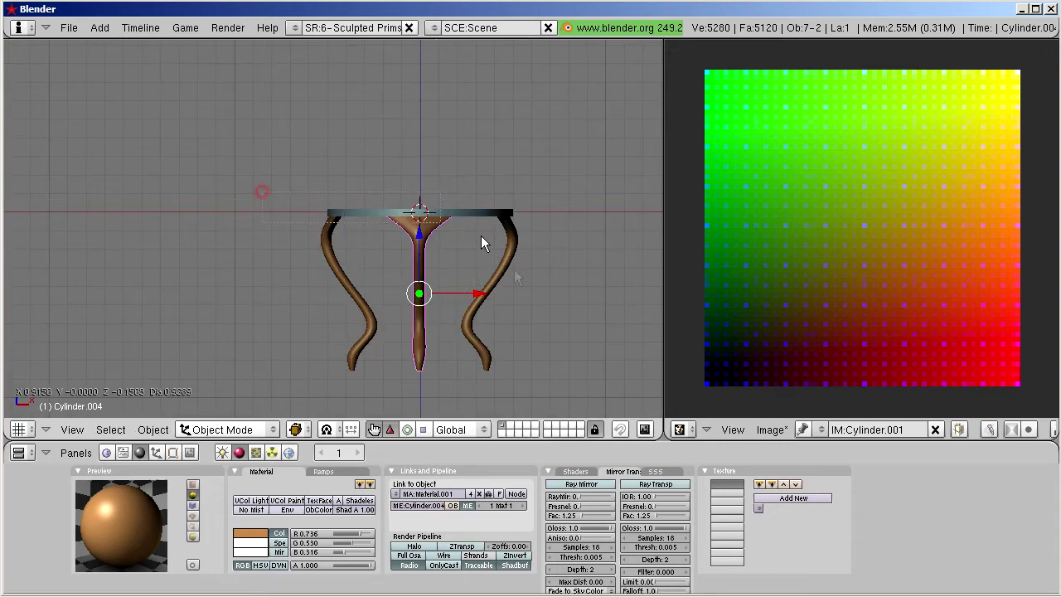
click(568, 383)
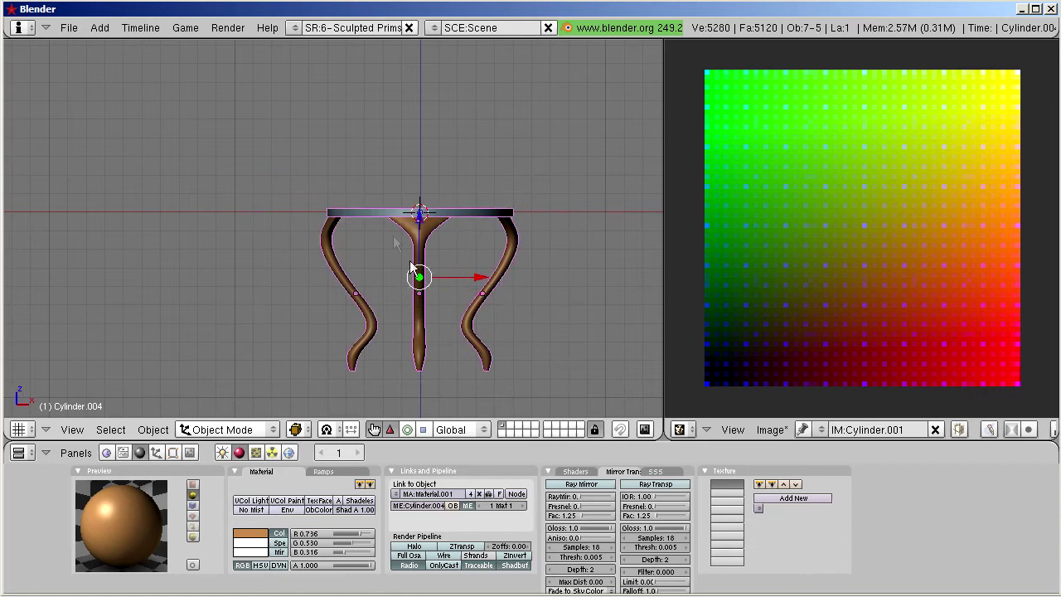
shift+right_click(361, 214)
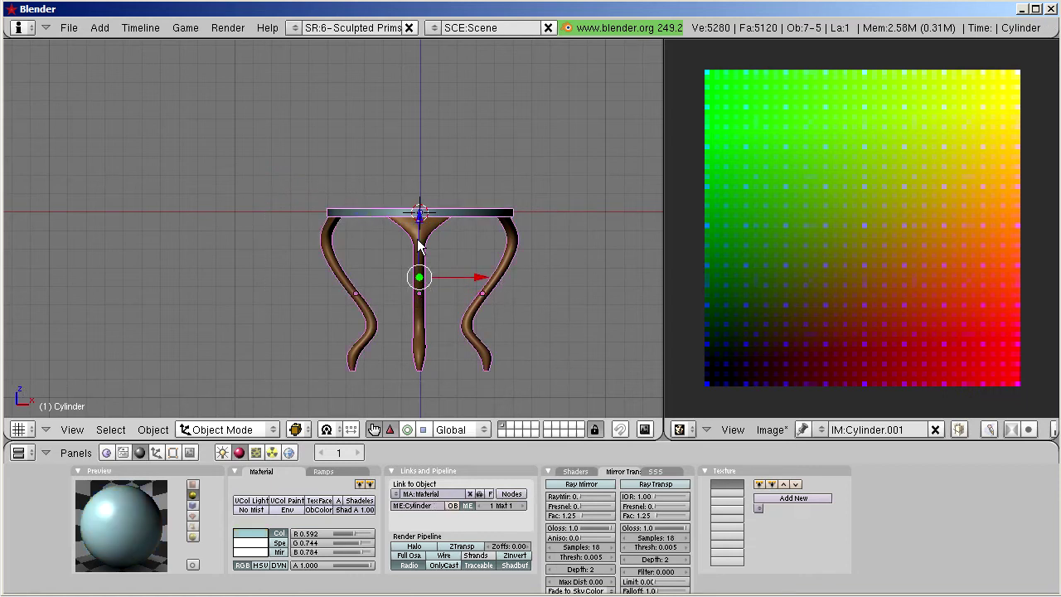
Parent all four legs to the tabletop with Object > Parent > Make Parent
mouse_move(476, 240)
middle_down()
mouse_move(440, 256)
mouse_move(450, 284)
middle_up()
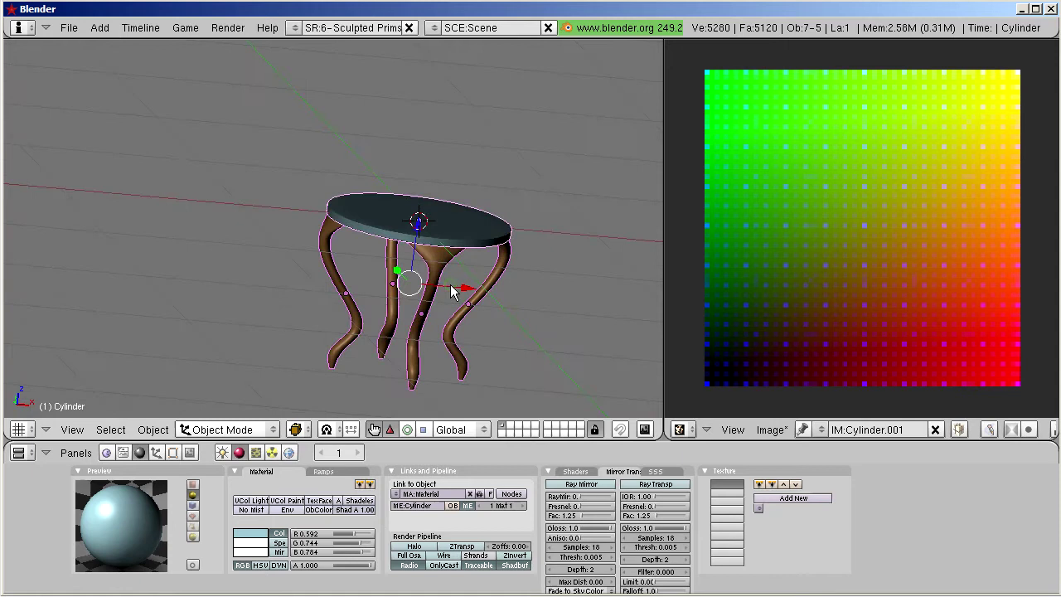
click(153, 429)
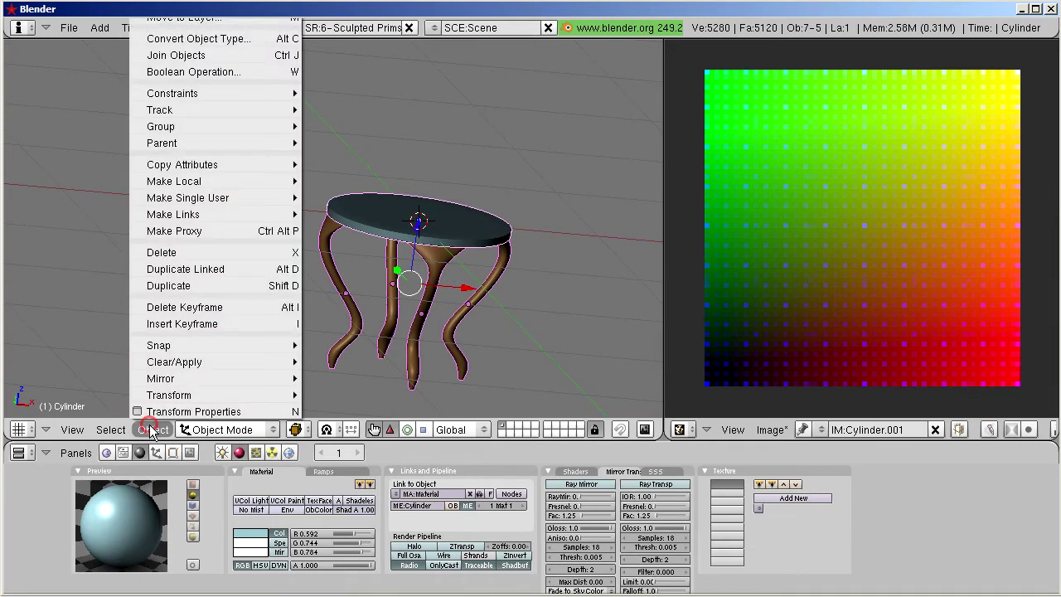
mouse_move(162, 143)
click(393, 143)
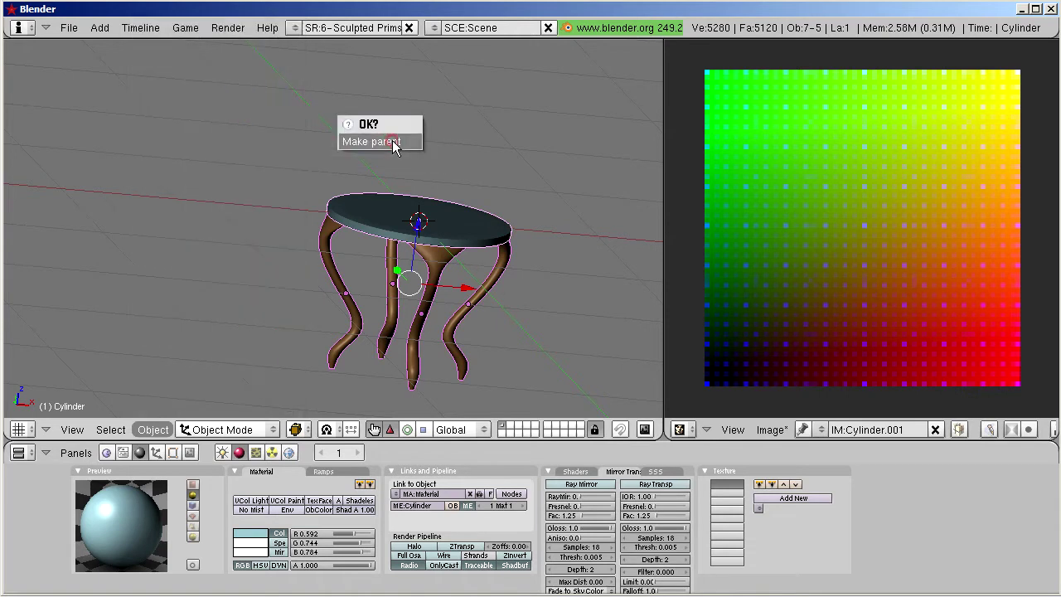
click(407, 142)
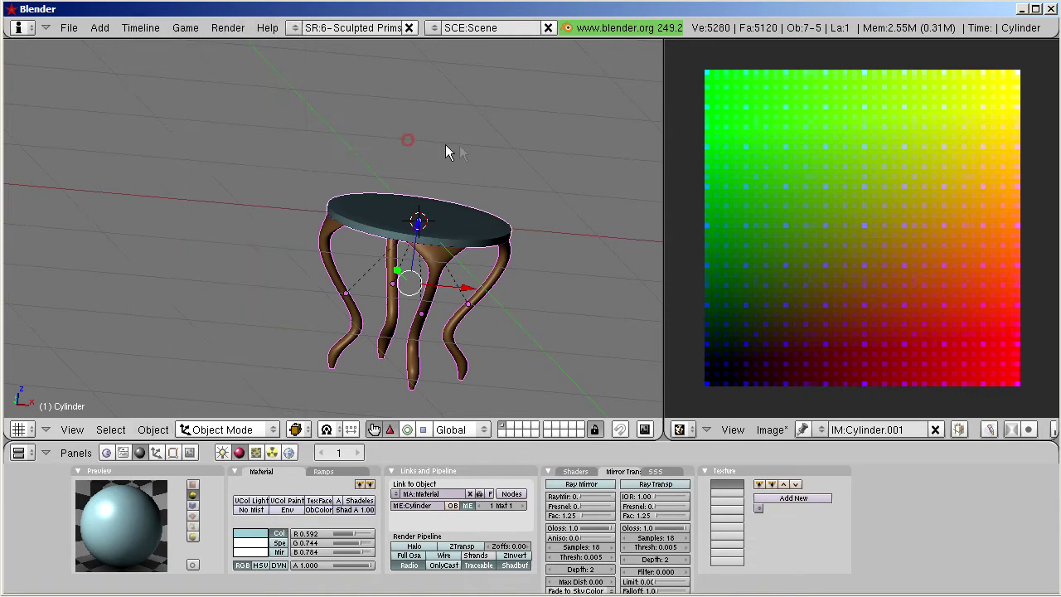
scroll(509, 278, down, 3)
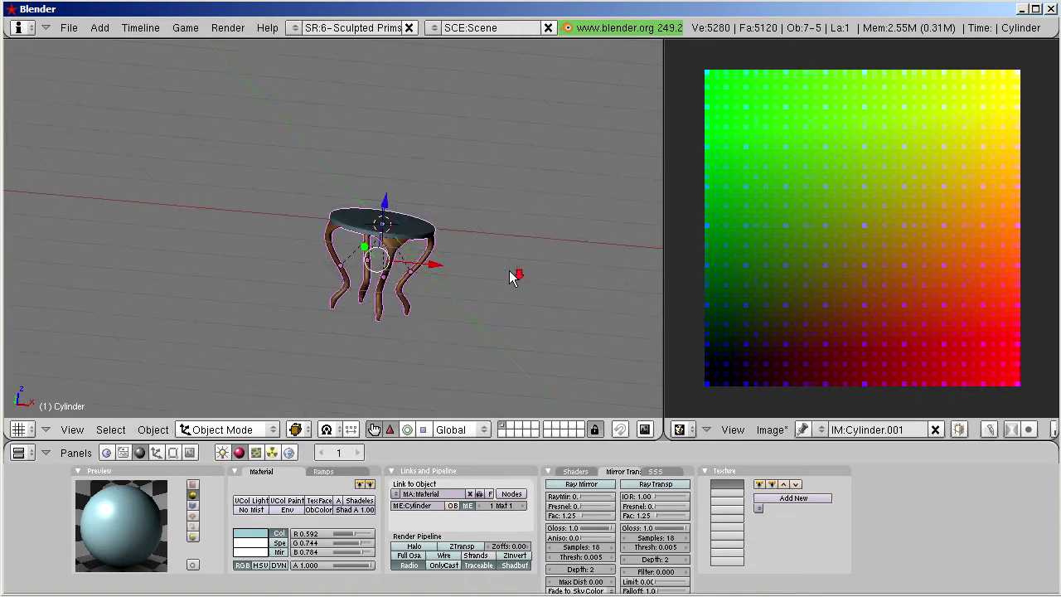
click(232, 30)
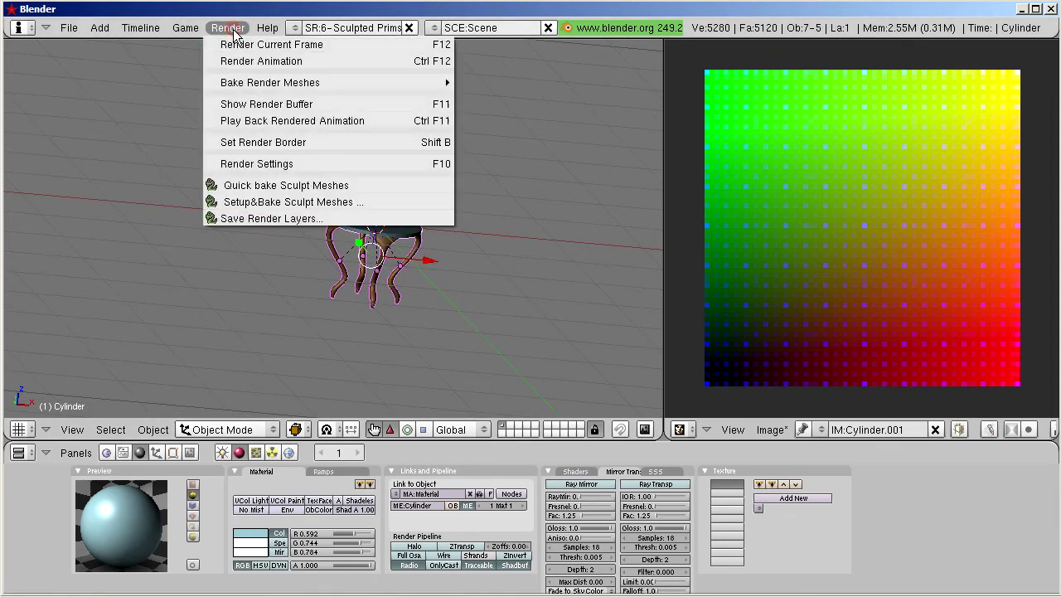
Run Quick bake Sculpt Meshes and dismiss the shared sculpt map warnings
click(353, 186)
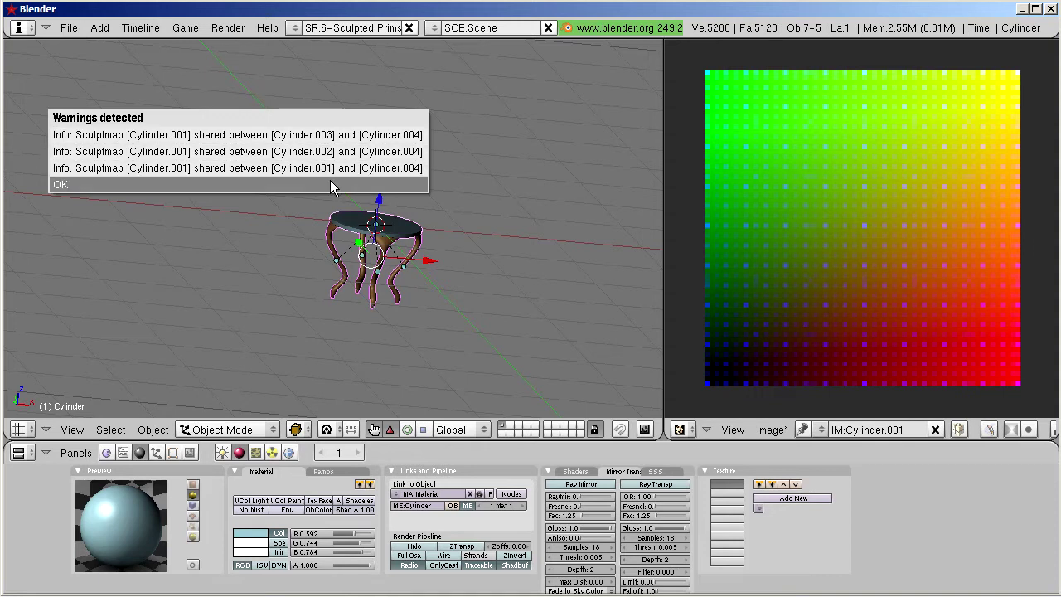
click(138, 184)
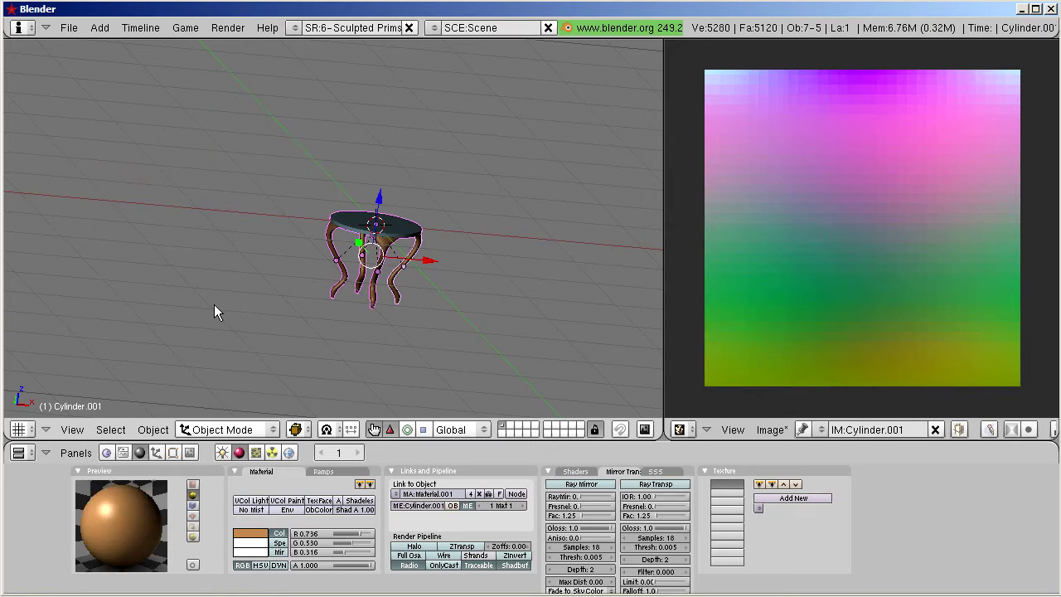
key(KP_1)
click(561, 253)
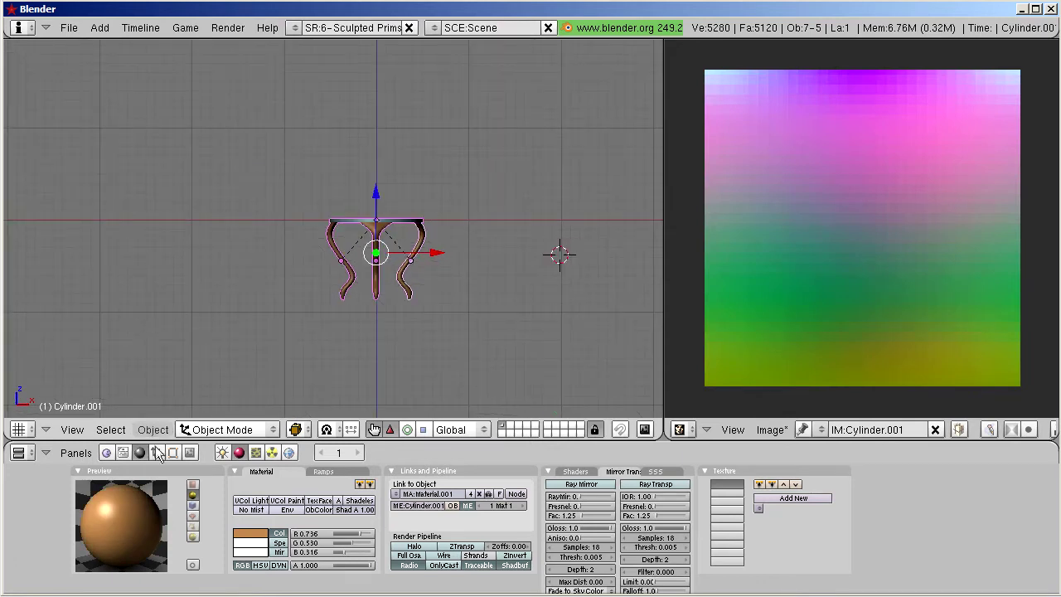
Enlarge the 3D view and run Preview selection as Sculpties, duplicating the table beside the original
mouse_move(157, 470)
mouse_down()
mouse_move(156, 507)
mouse_move(149, 489)
mouse_up()
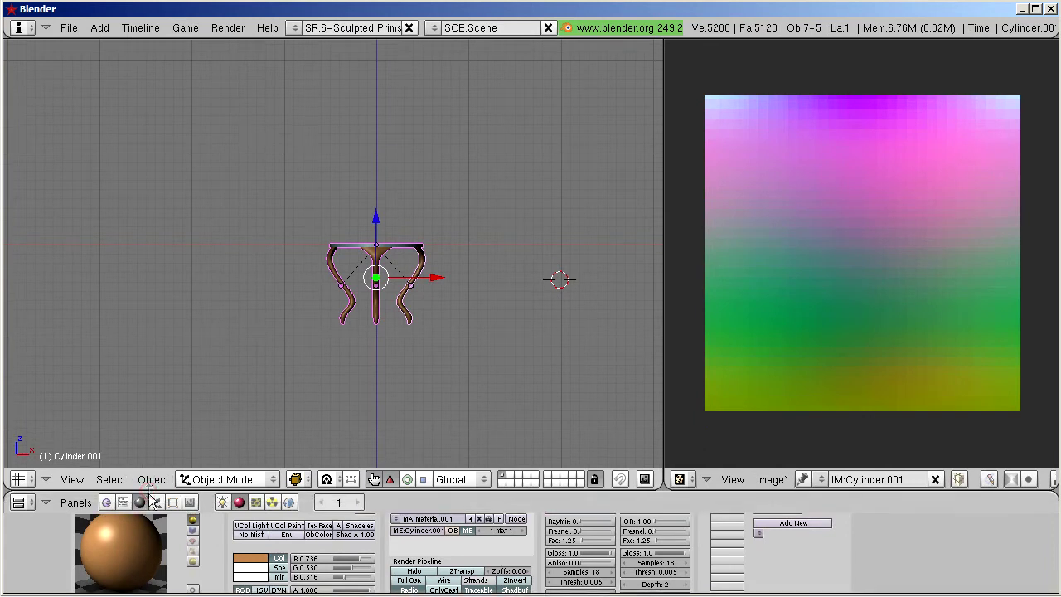
click(151, 481)
mouse_move(191, 28)
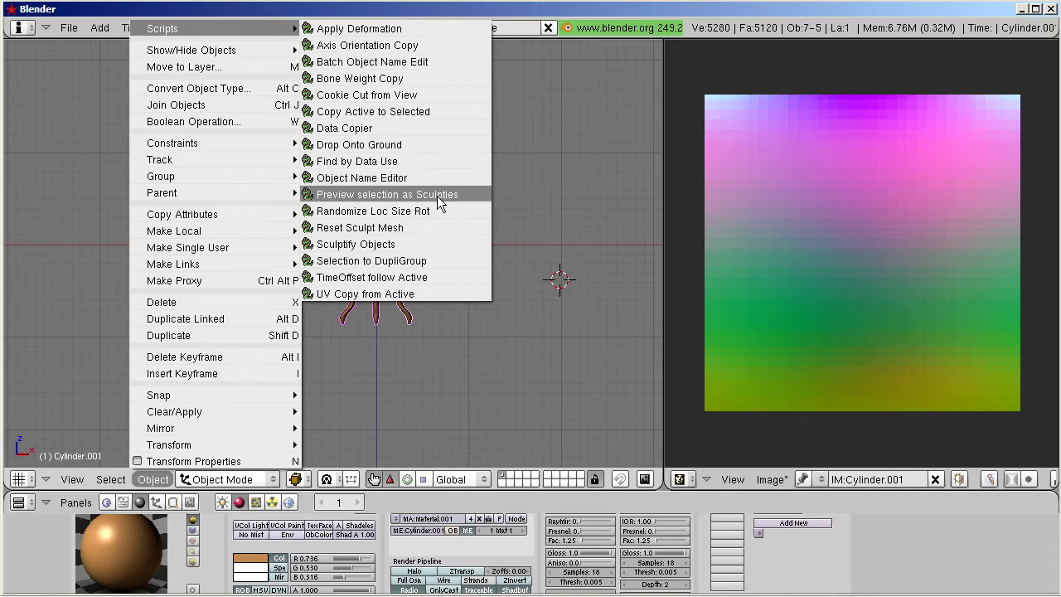
click(439, 199)
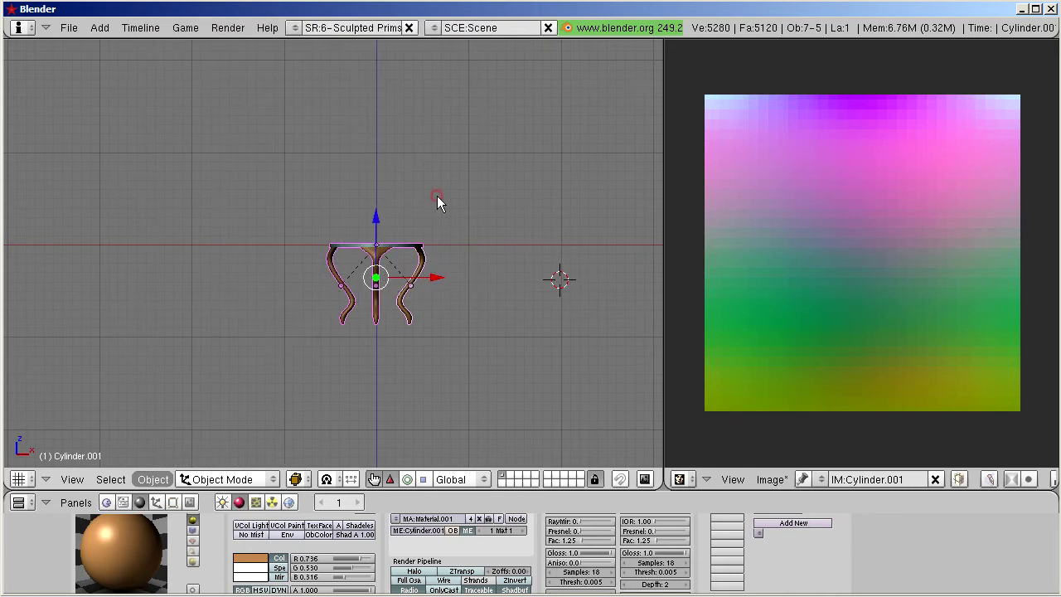
key(KP_Decimal)
mouse_move(282, 194)
middle_down()
mouse_move(346, 264)
mouse_move(407, 288)
middle_up()
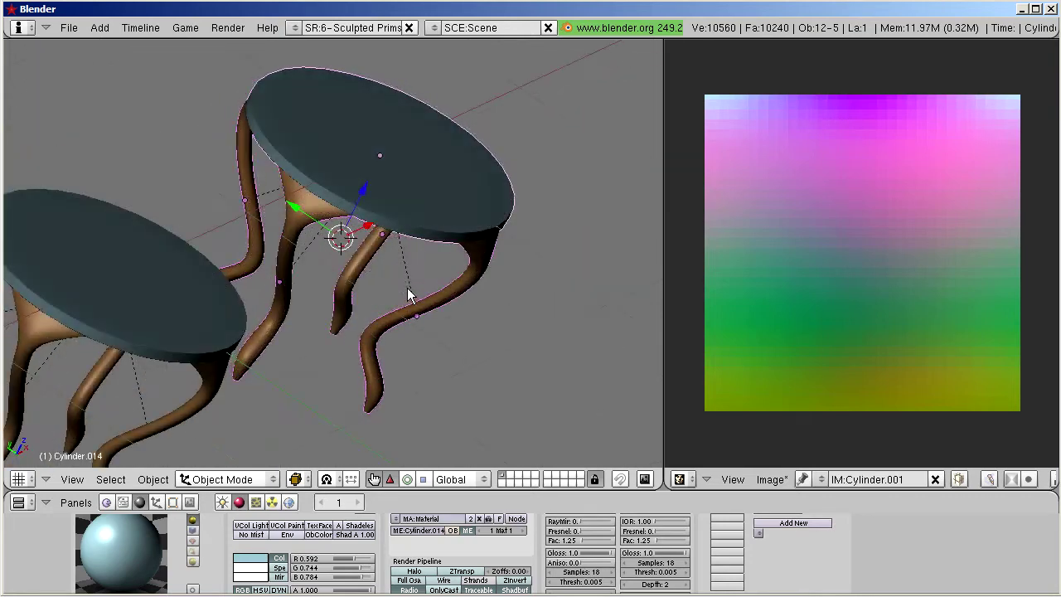
right_click(384, 292)
key(KP_Decimal)
click(69, 27)
mouse_move(83, 329)
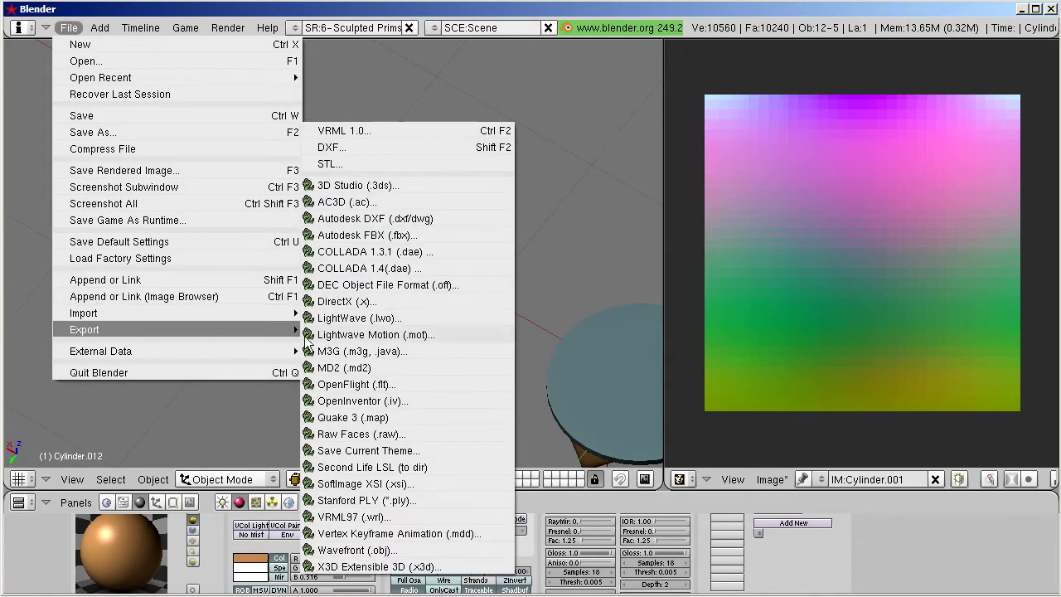
Export the table as Second Life LSL into a newly created f:\tmp\table folder
click(454, 468)
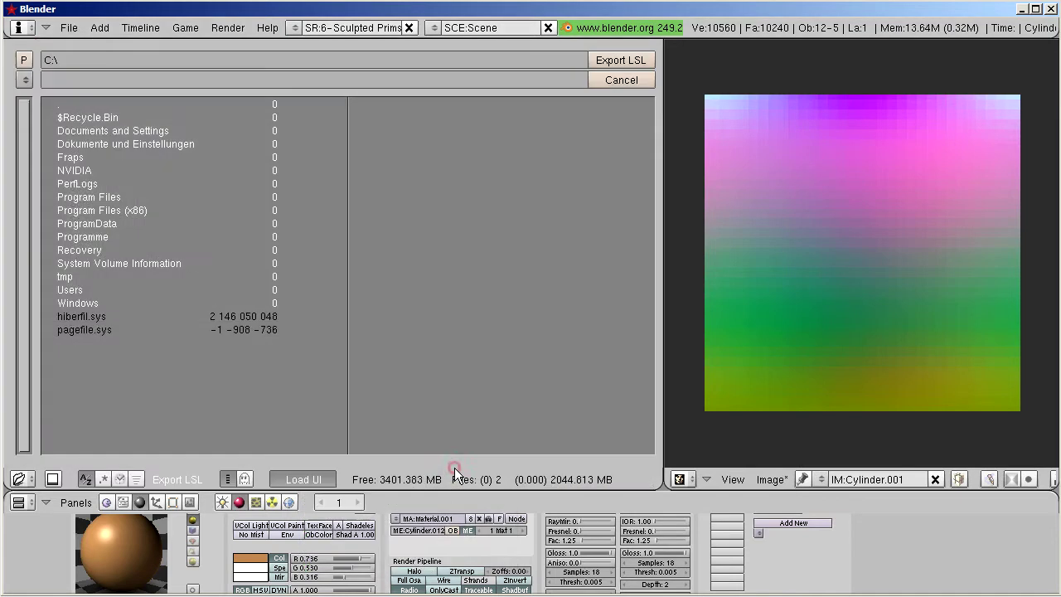
click(71, 60)
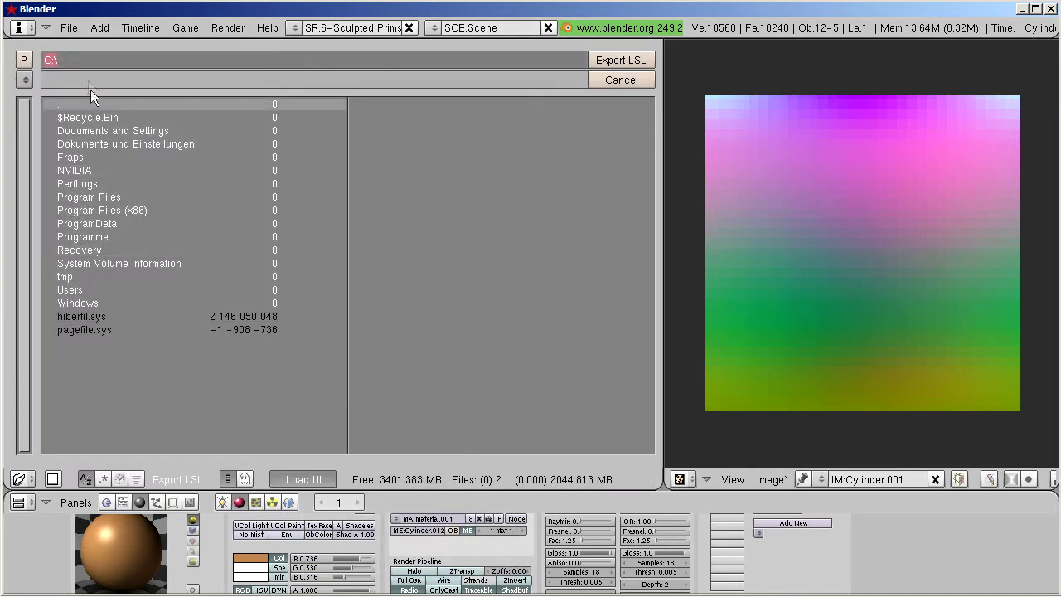
text(f)
text(:	mp\)
key(Return)
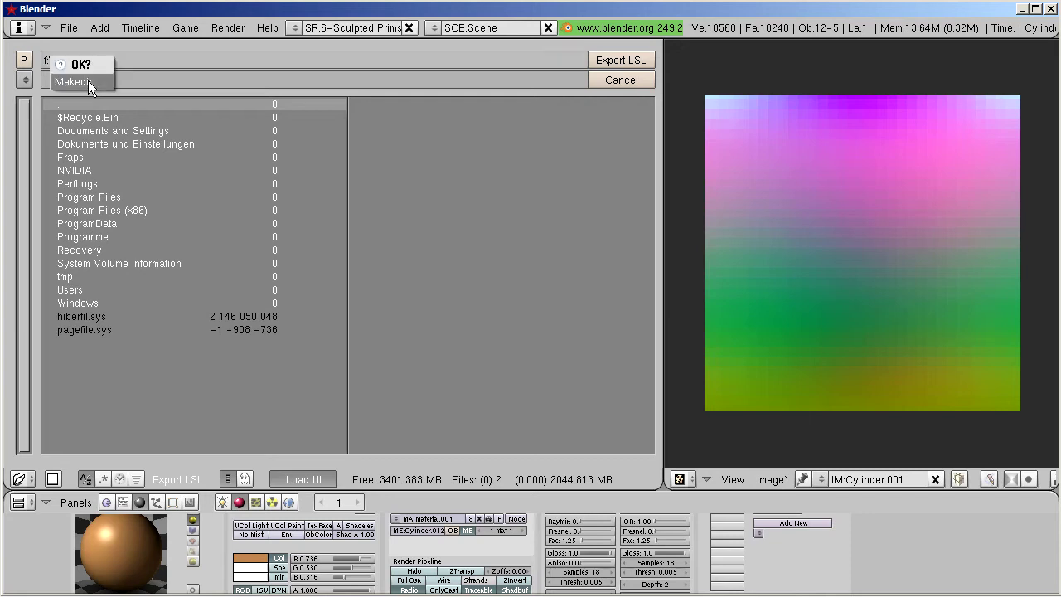
click(101, 81)
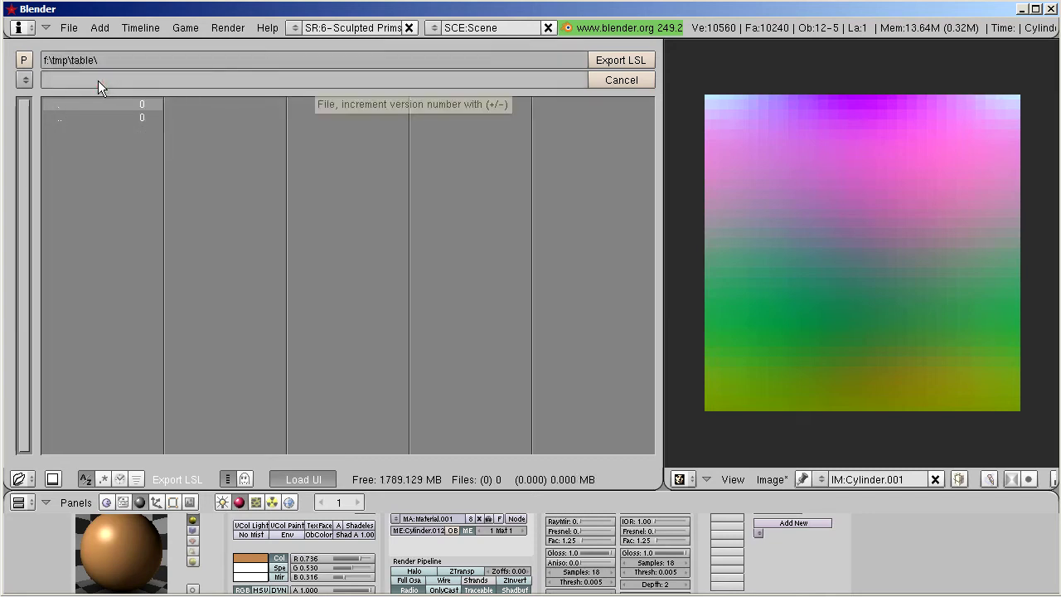
click(620, 63)
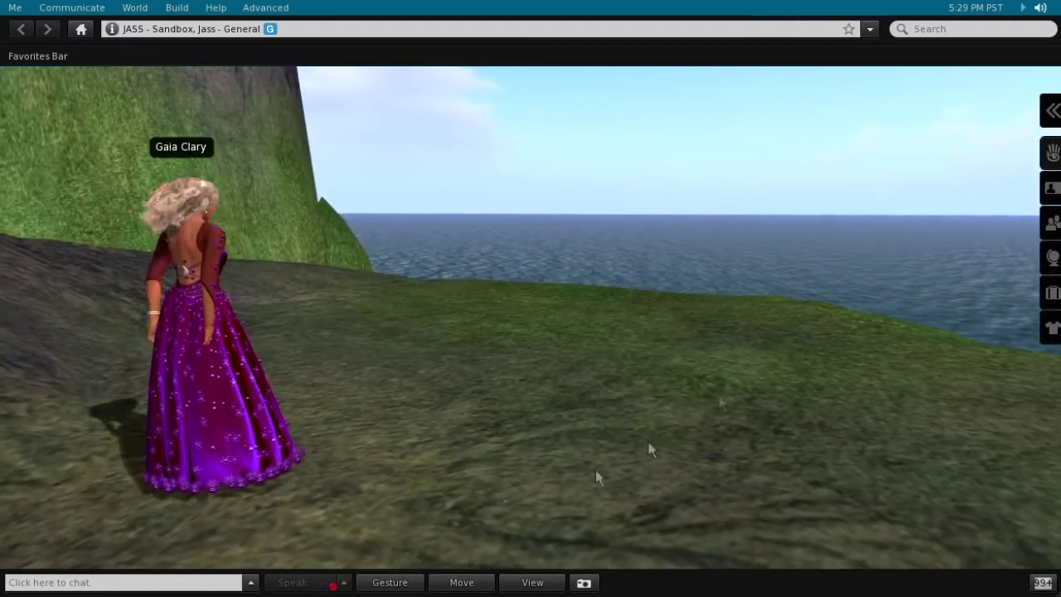
Rez a wooden cube on the sandbox ground and name it Primstar
right_click(585, 386)
click(612, 461)
click(548, 398)
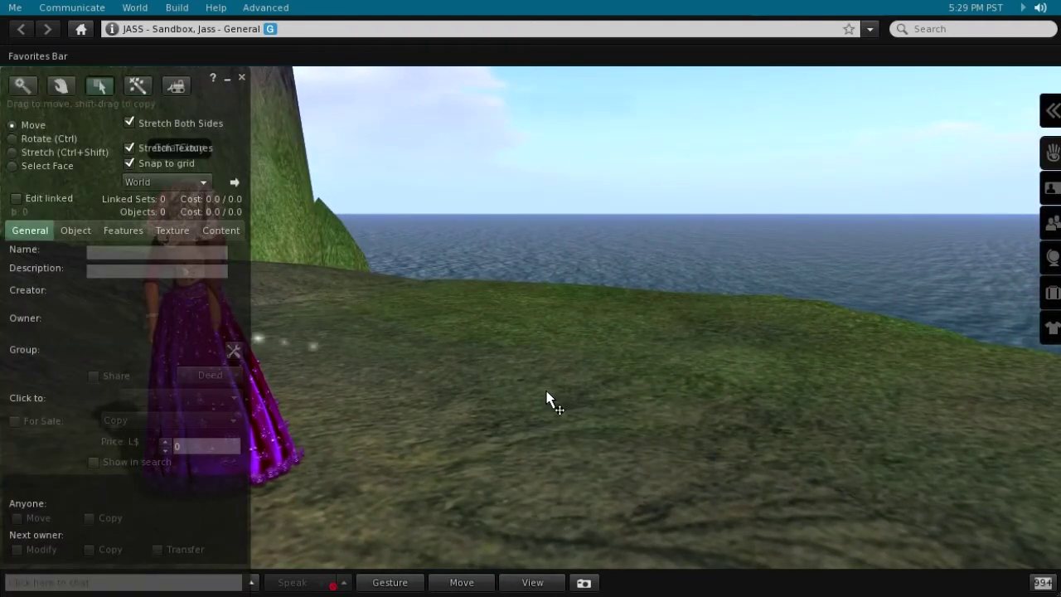
click(156, 252)
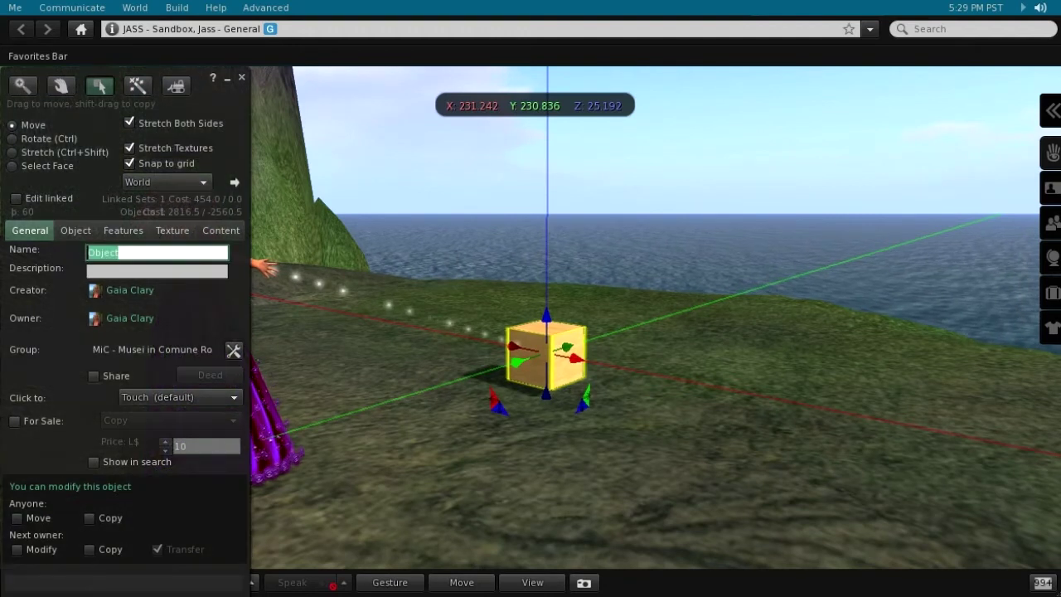
text(Fstar)
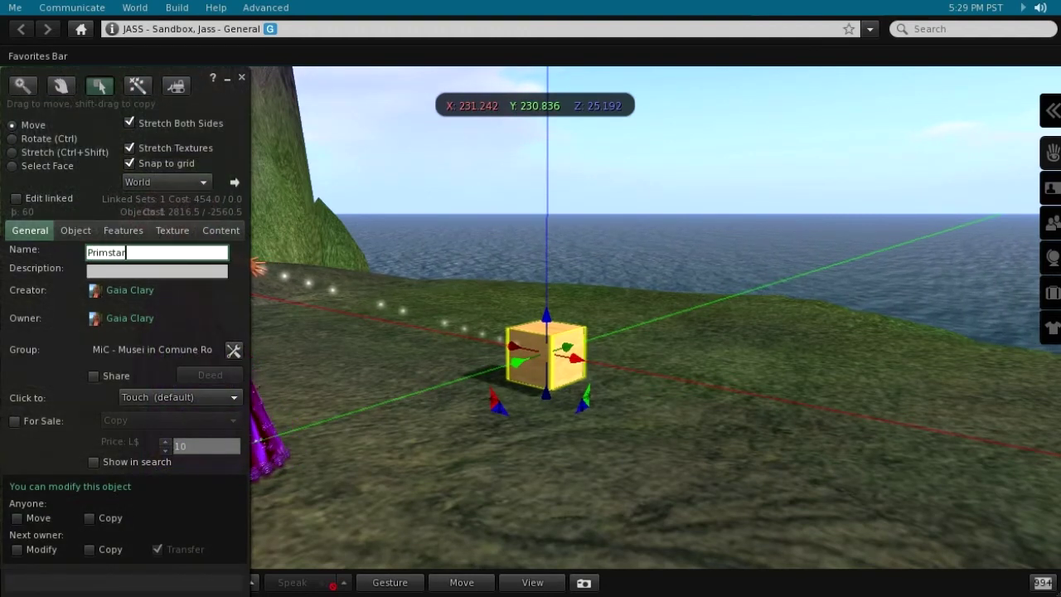
key(Return)
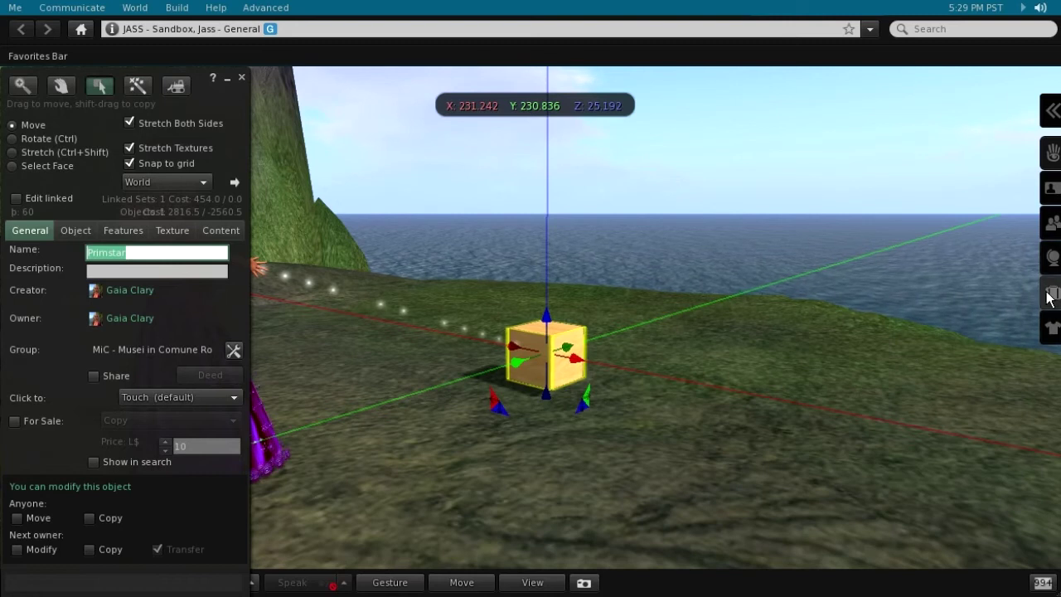
right_click(759, 357)
Rez a second cube beside Primstar, name it Table_Generator, and view its empty contents
click(782, 428)
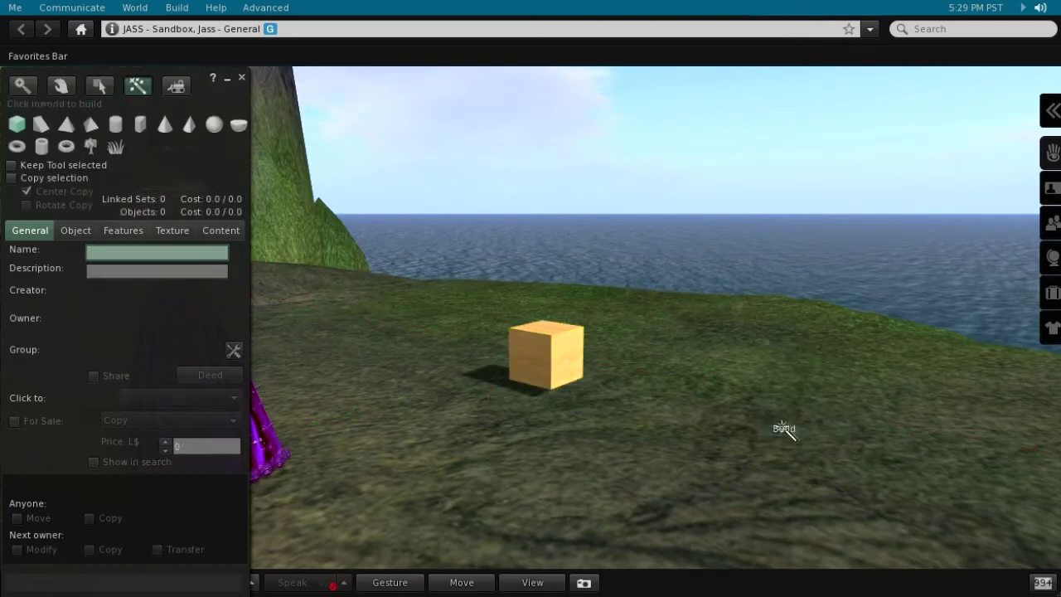
click(665, 426)
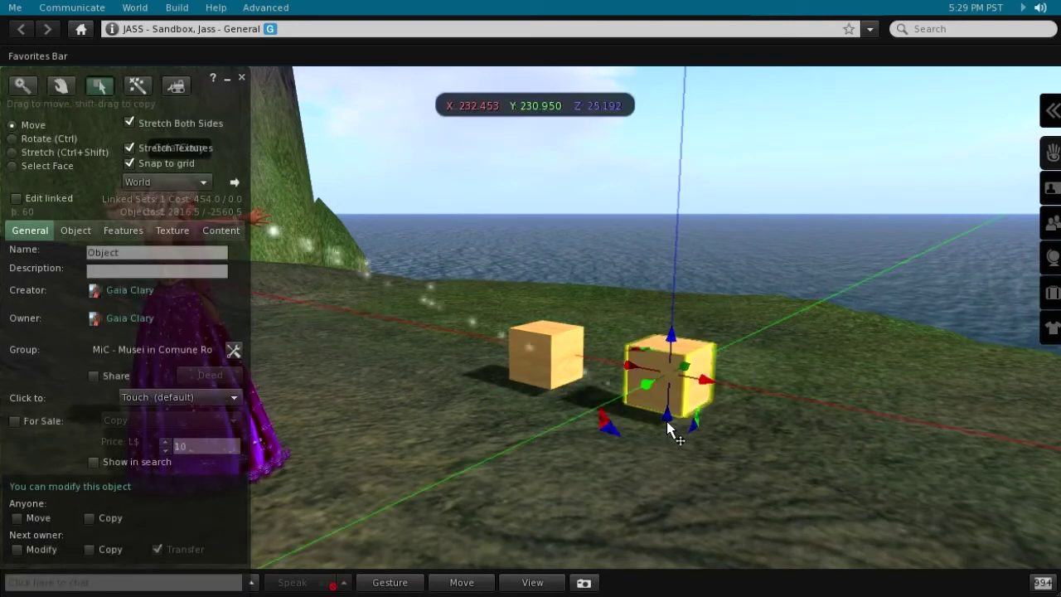
click(100, 252)
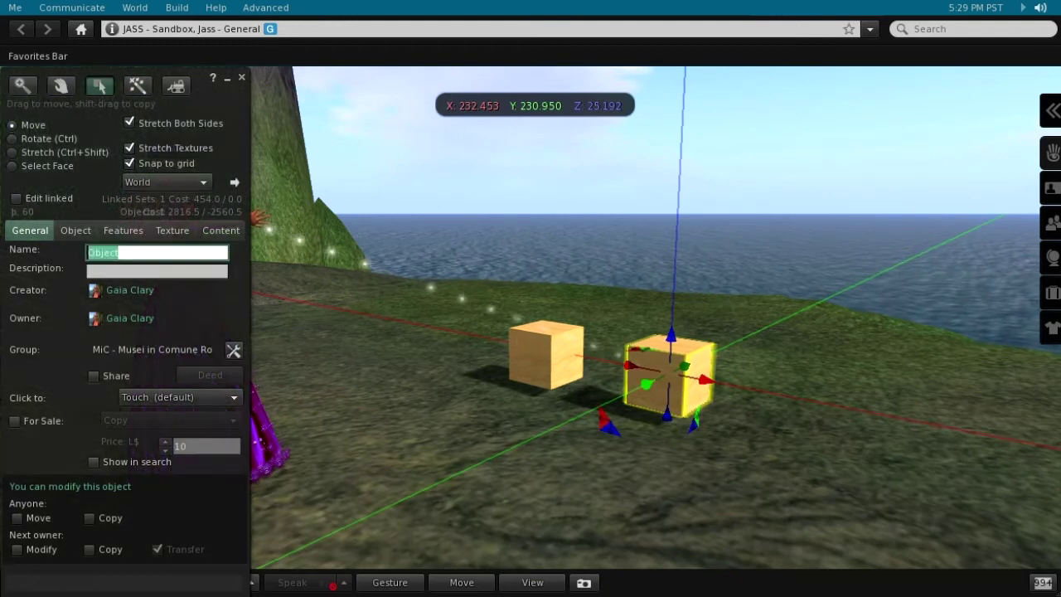
text(Table_Generator)
key(Return)
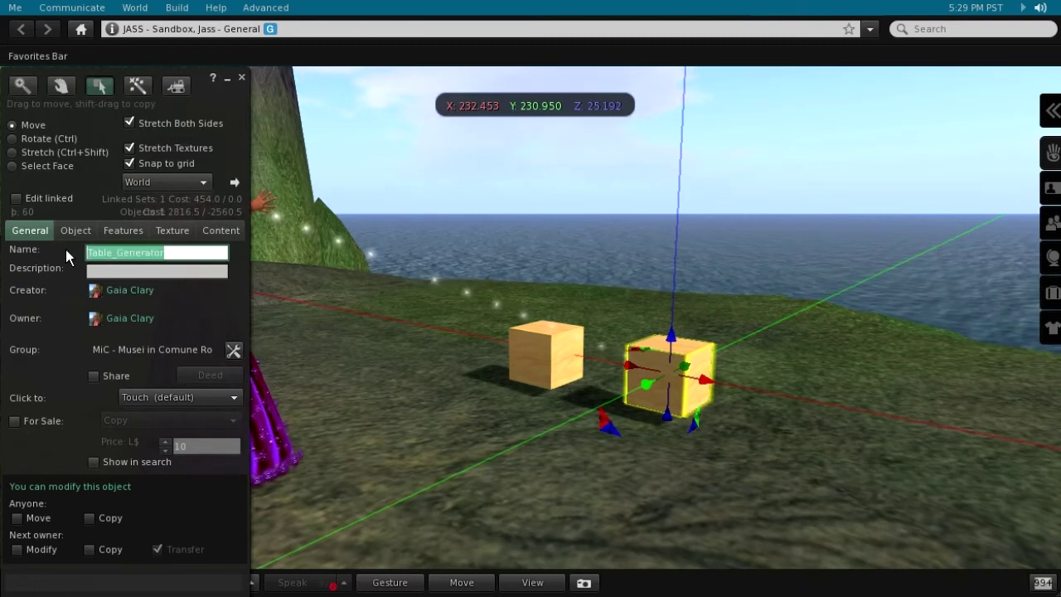
click(224, 232)
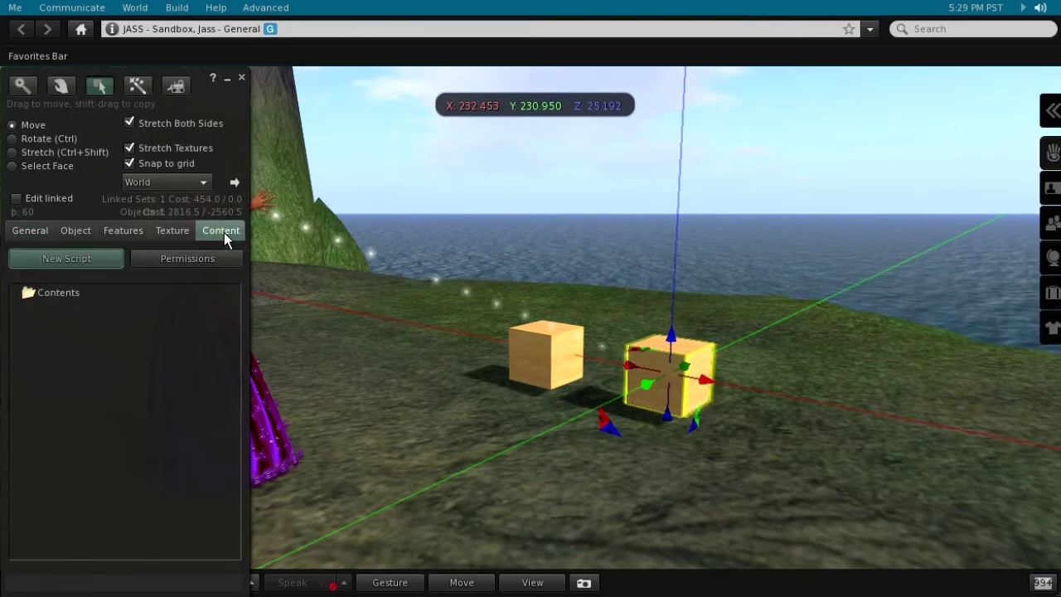
right_click(546, 345)
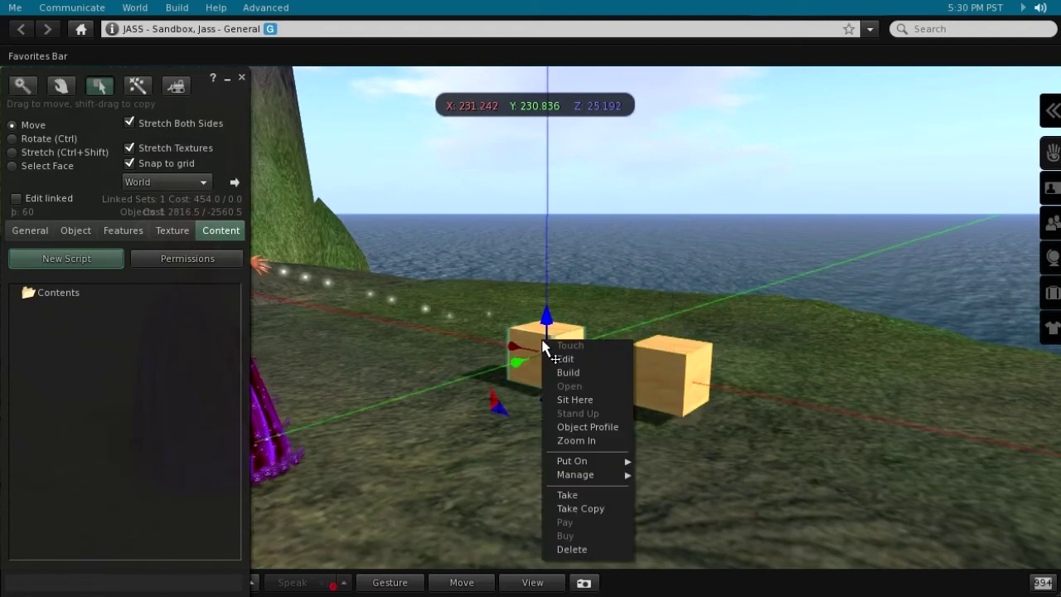
Take Primstar into inventory, put it in Table_Generator's contents, and add a New Script
click(566, 496)
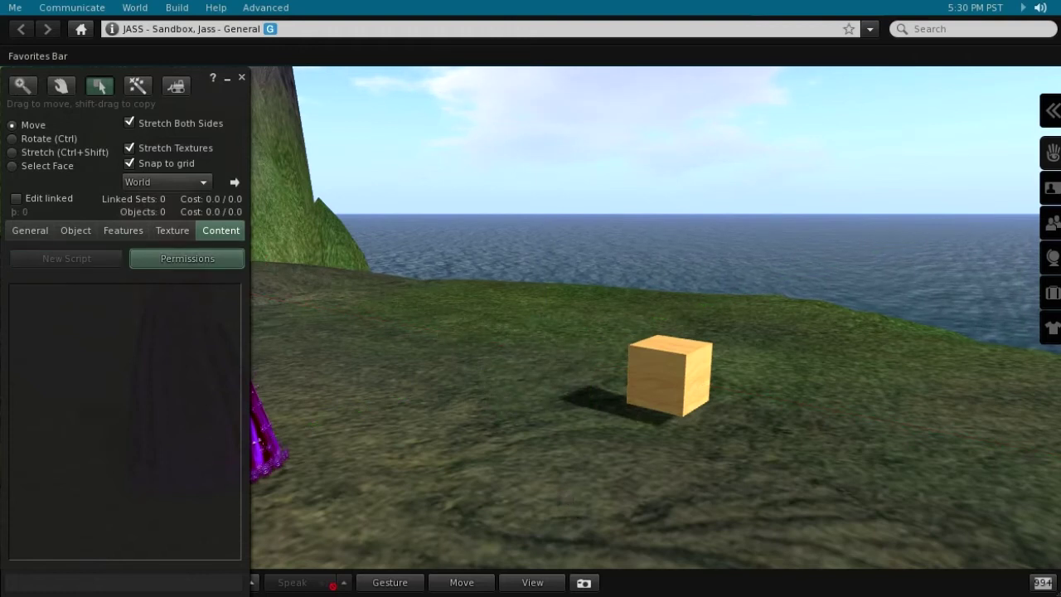
click(1052, 293)
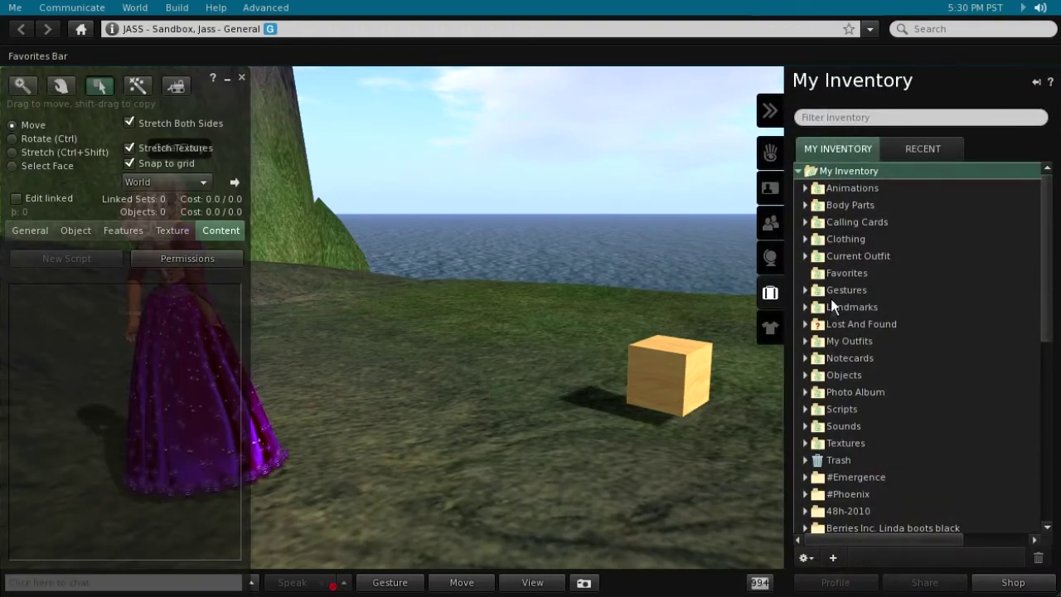
click(806, 376)
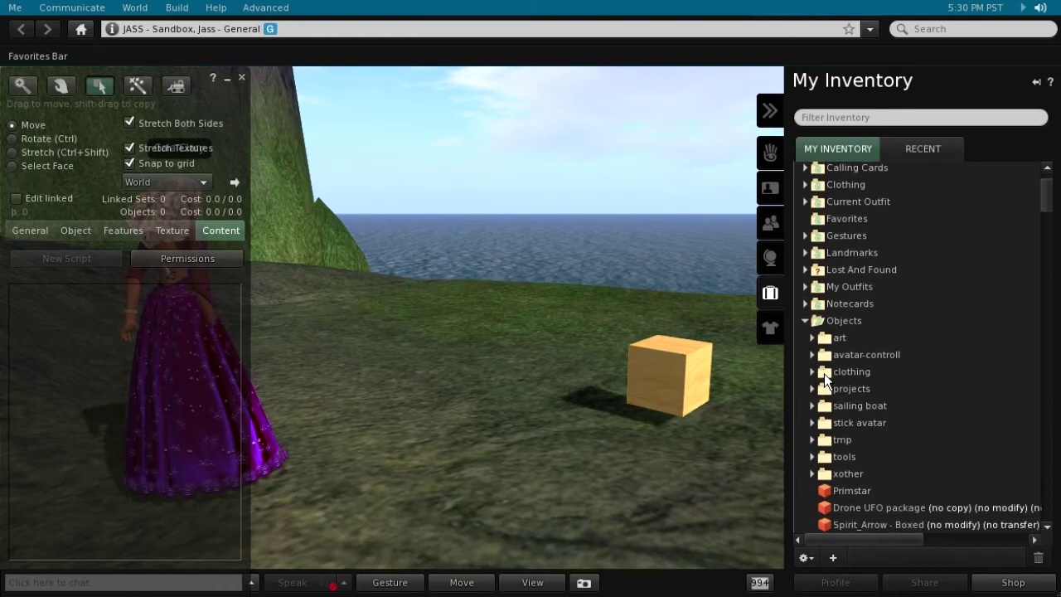
click(879, 492)
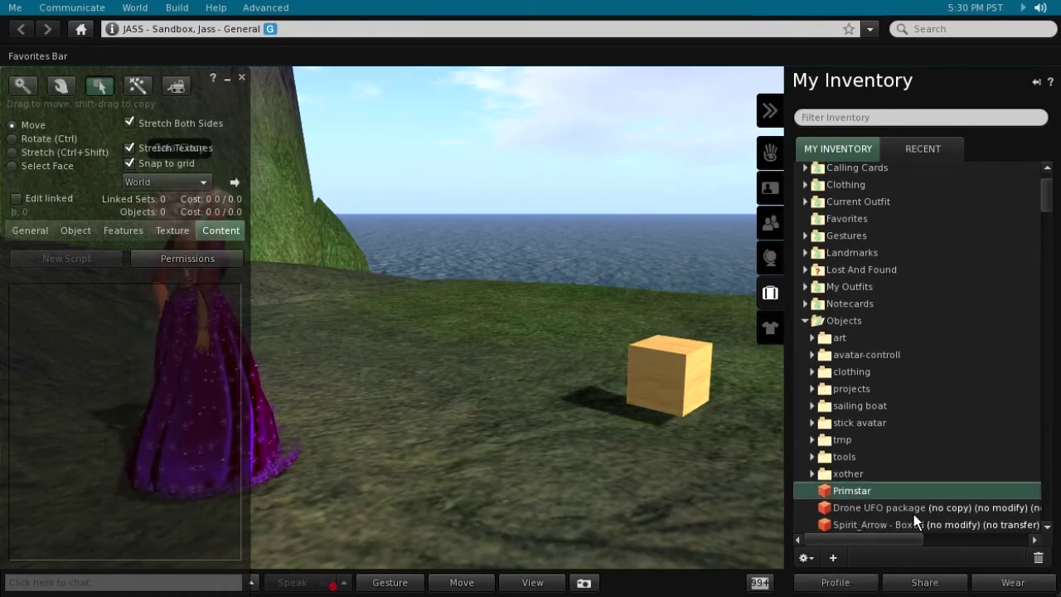
click(682, 375)
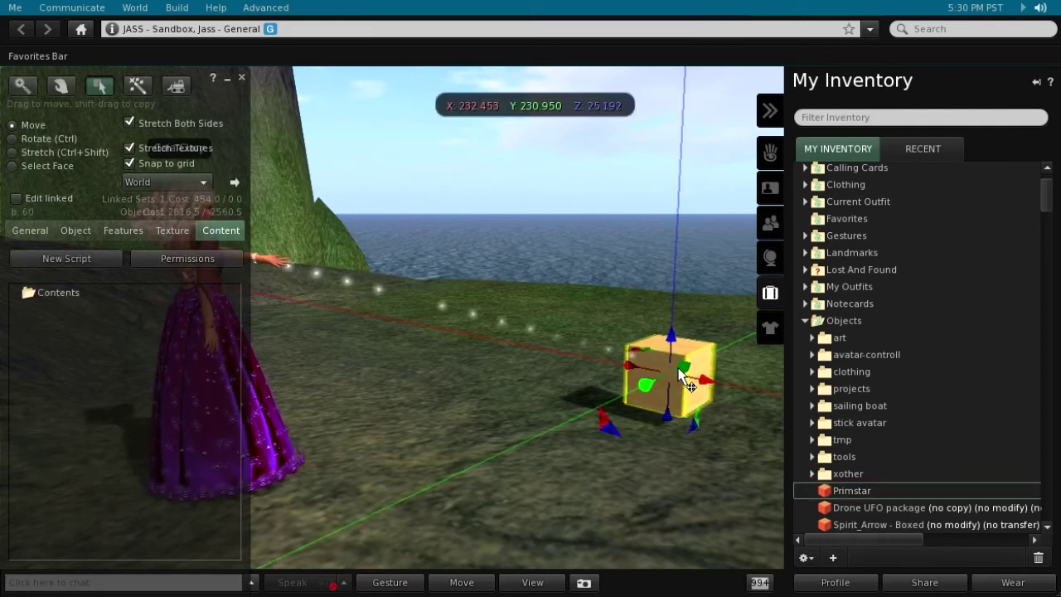
drag(849, 490, 71, 354)
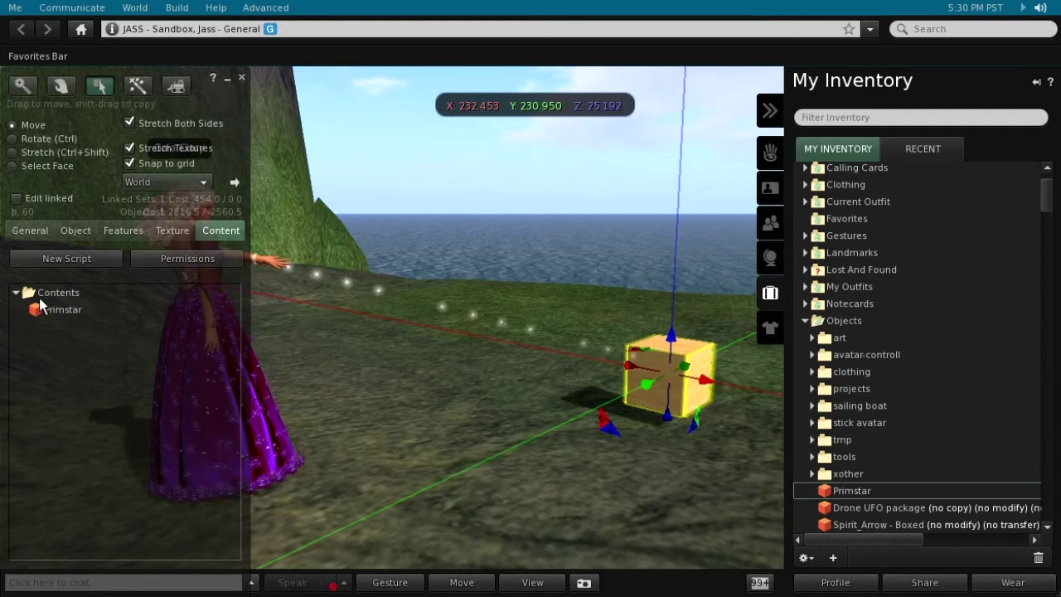
click(59, 261)
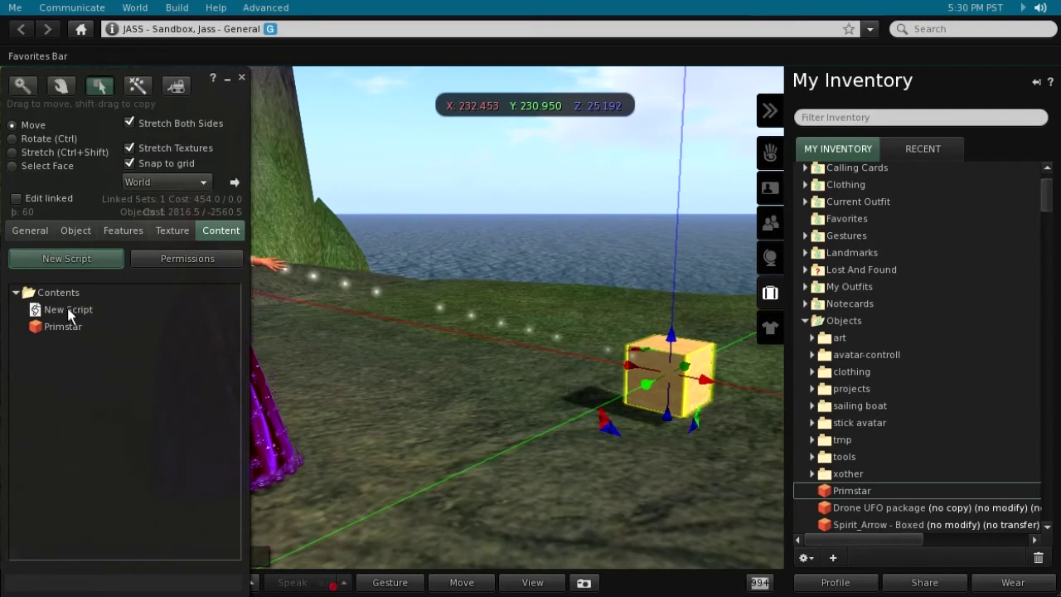
Open the box's New Script and delete all of its default code
double_click(69, 312)
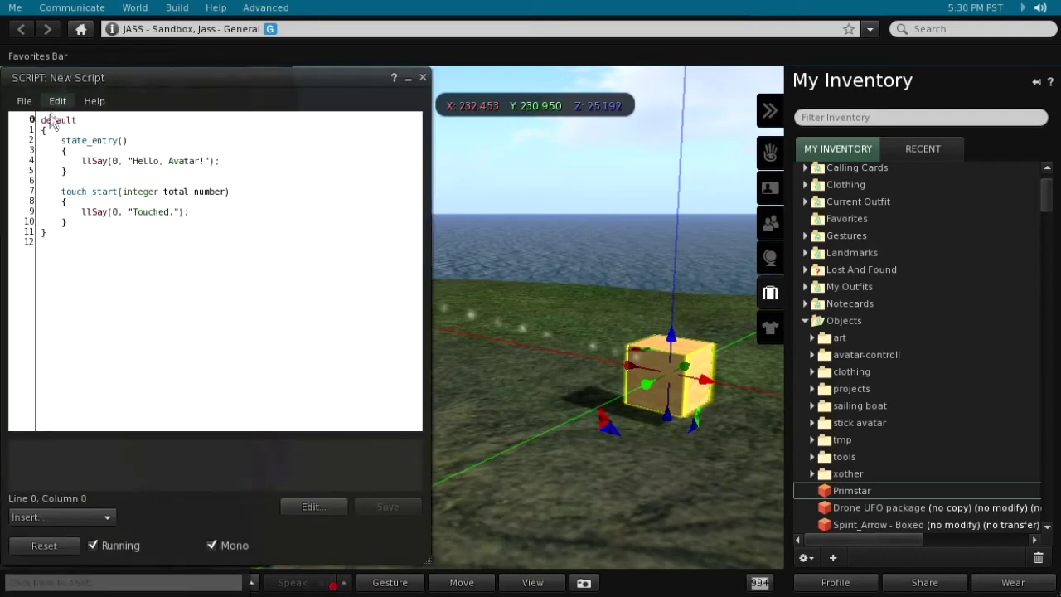
key(ctrl+a)
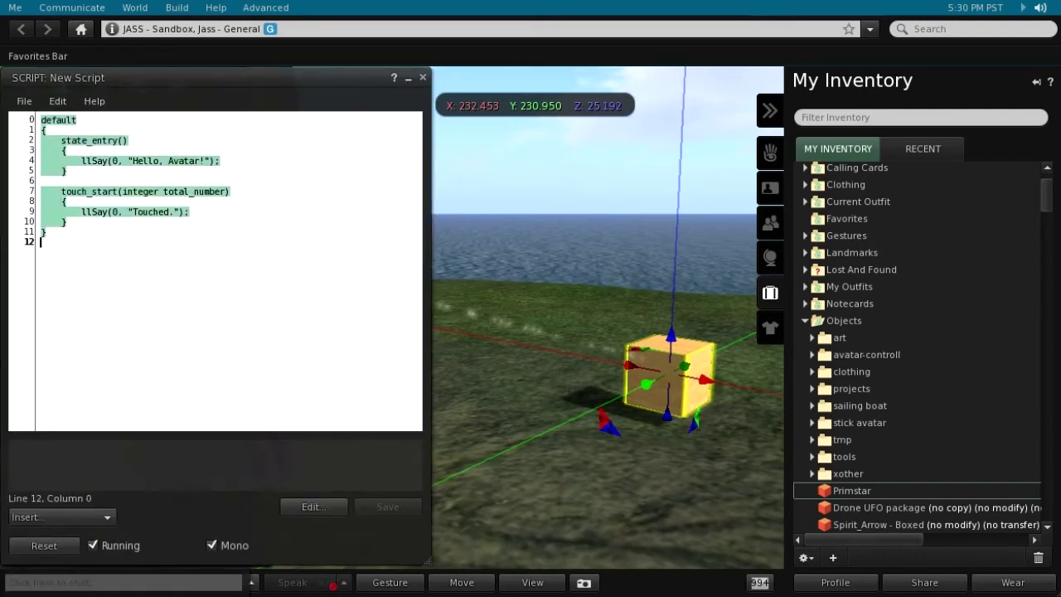
key(Delete)
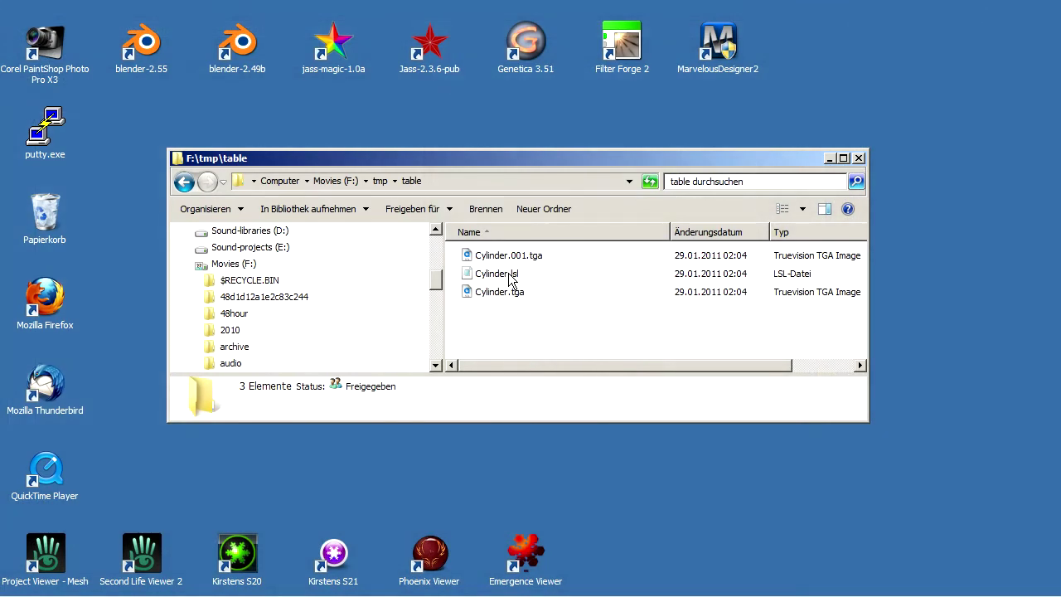
Open Cylinder.lsl in Notepad and copy its entire script text
double_click(509, 277)
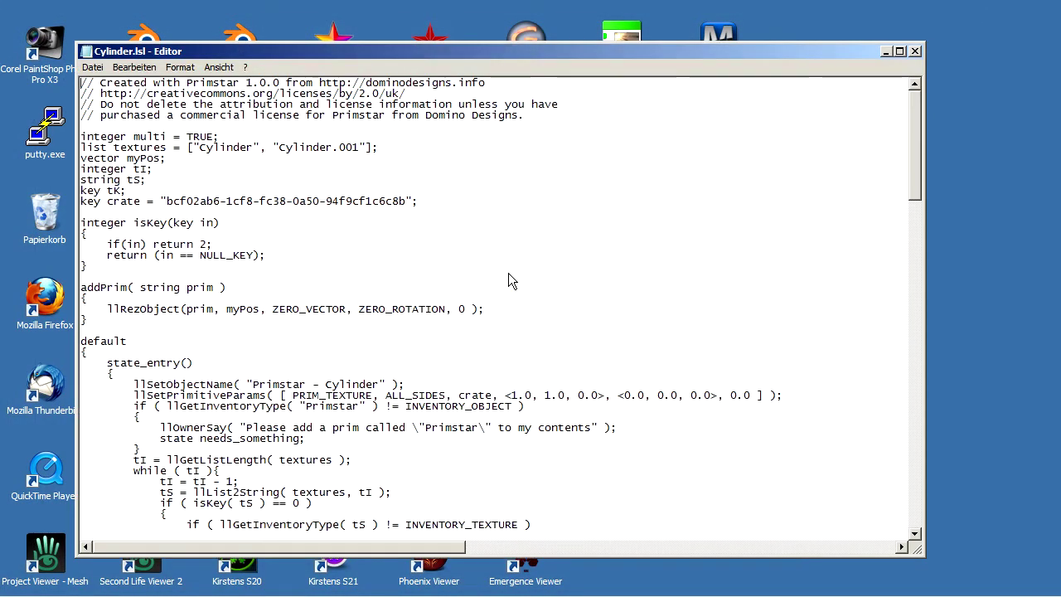
click(139, 70)
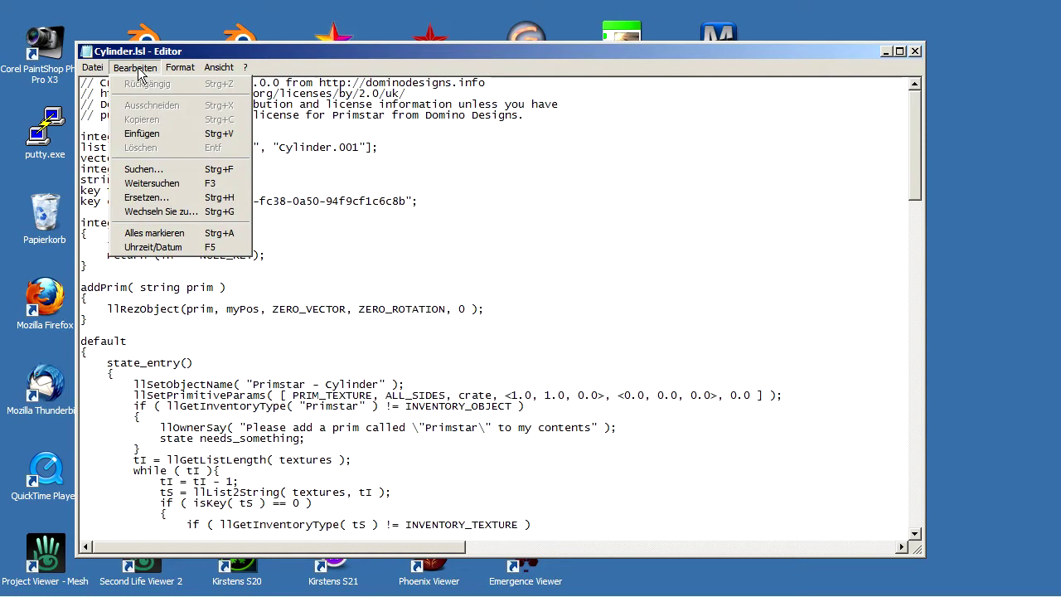
click(169, 237)
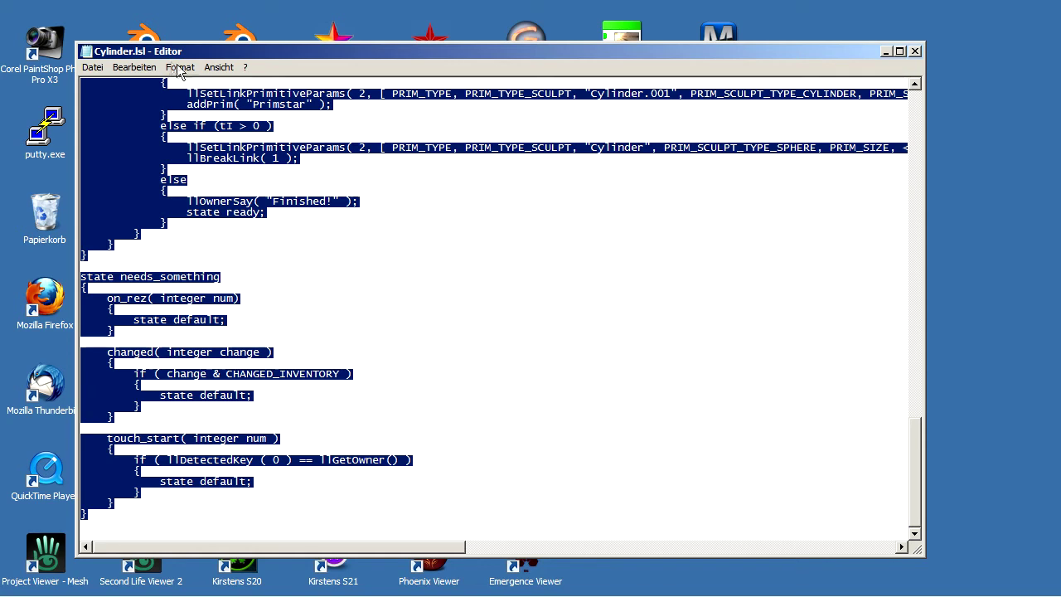
click(137, 68)
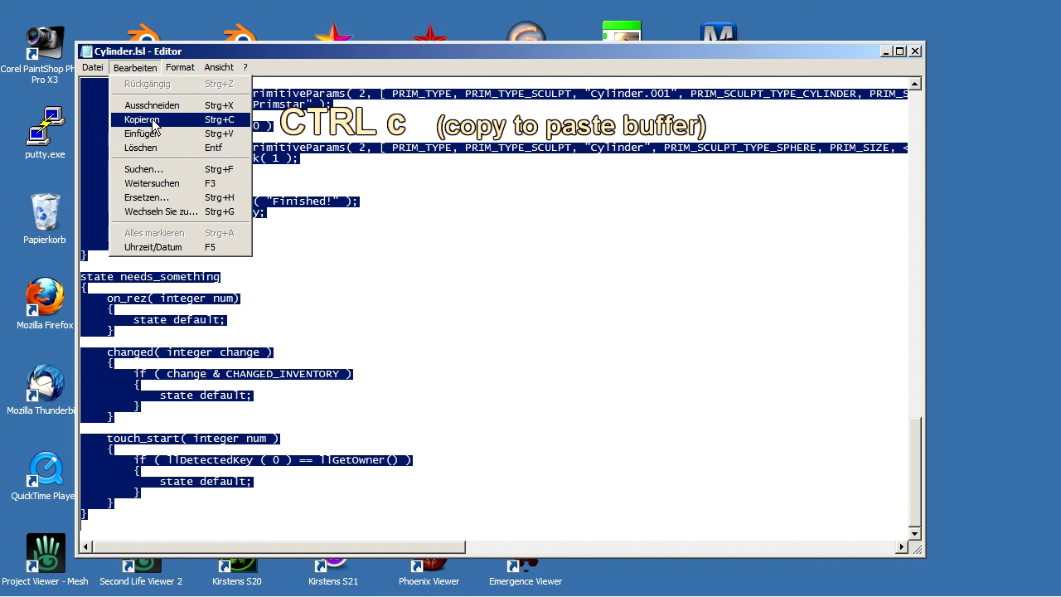
click(238, 122)
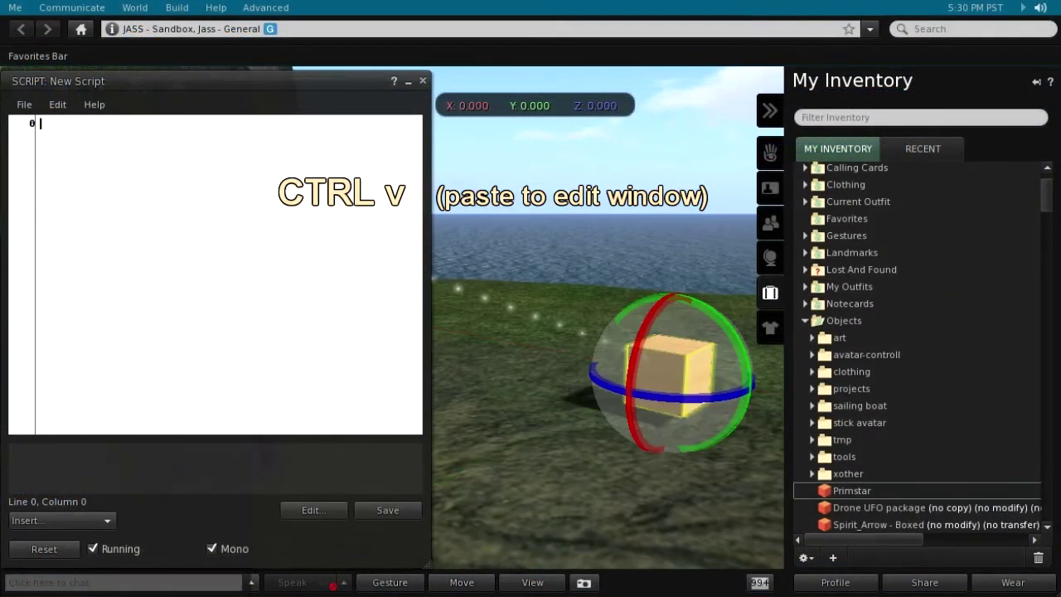
Paste the Cylinder.lsl code into the New Script, save it, and close the editor
key(ctrl+v)
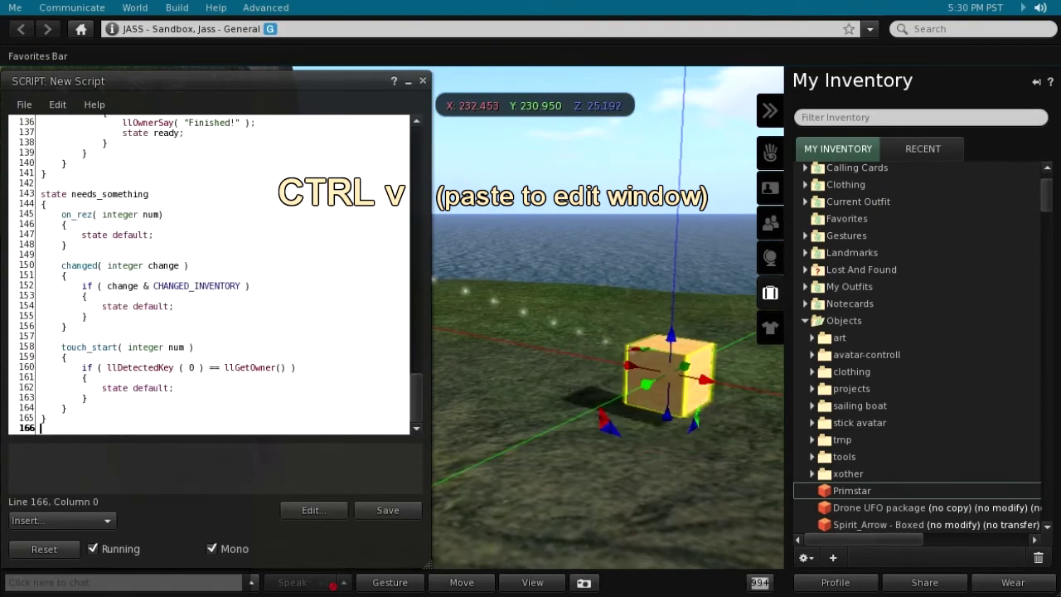
mouse_move(413, 409)
mouse_down()
mouse_move(391, 152)
mouse_move(424, 417)
mouse_up()
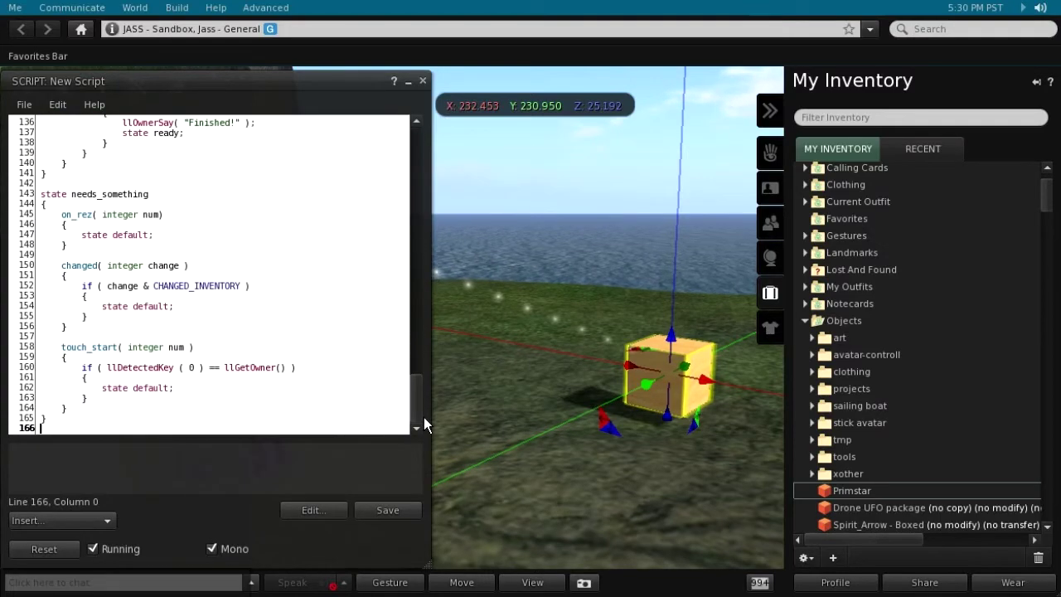
click(399, 510)
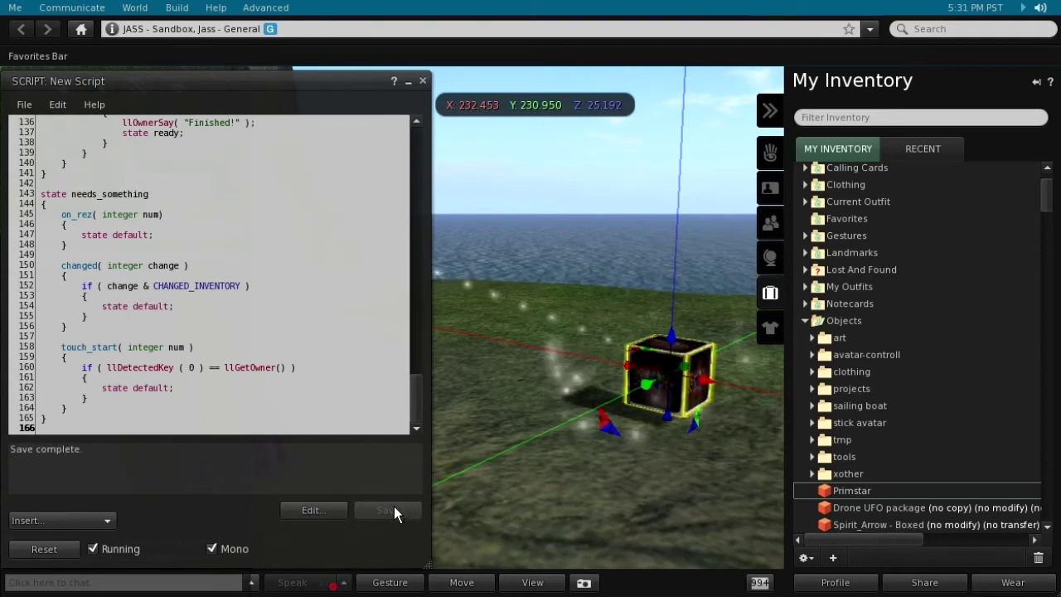
click(423, 81)
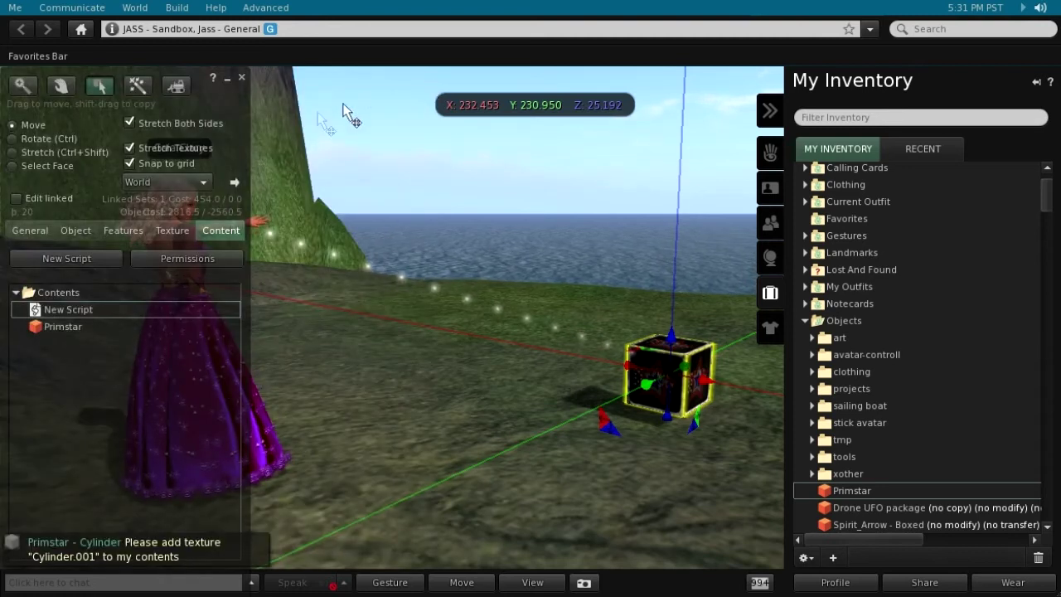
Upload Cylinder.001.tga as a texture with lossless compression for L$10
click(833, 558)
click(695, 461)
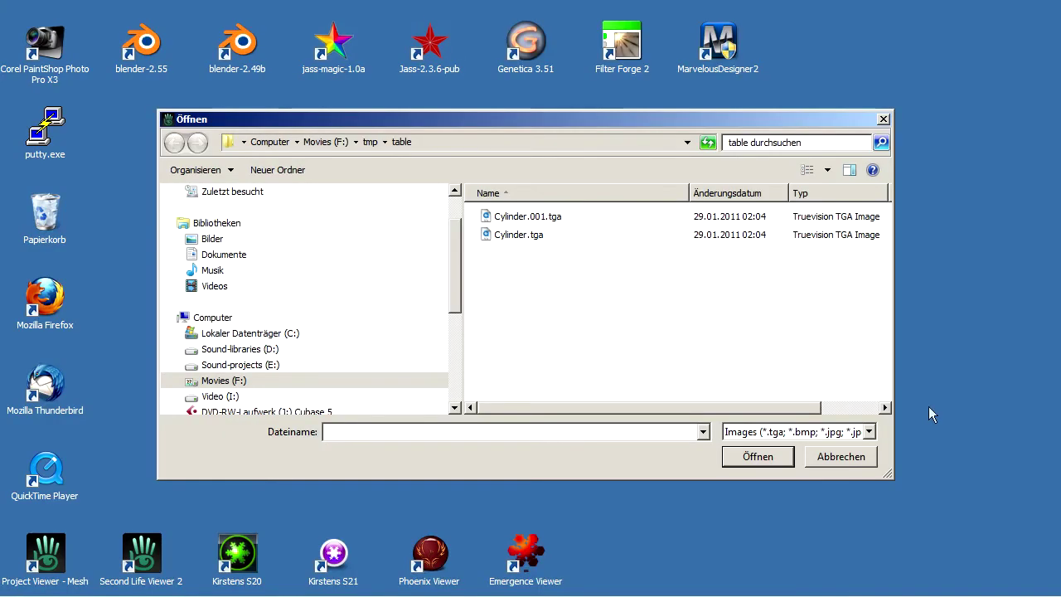
click(521, 220)
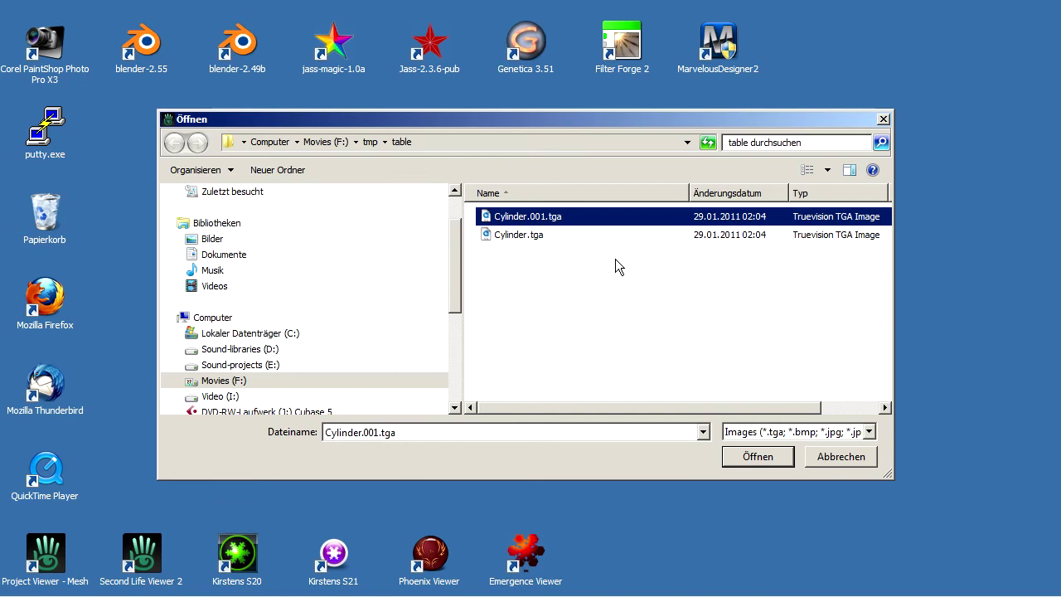
click(755, 458)
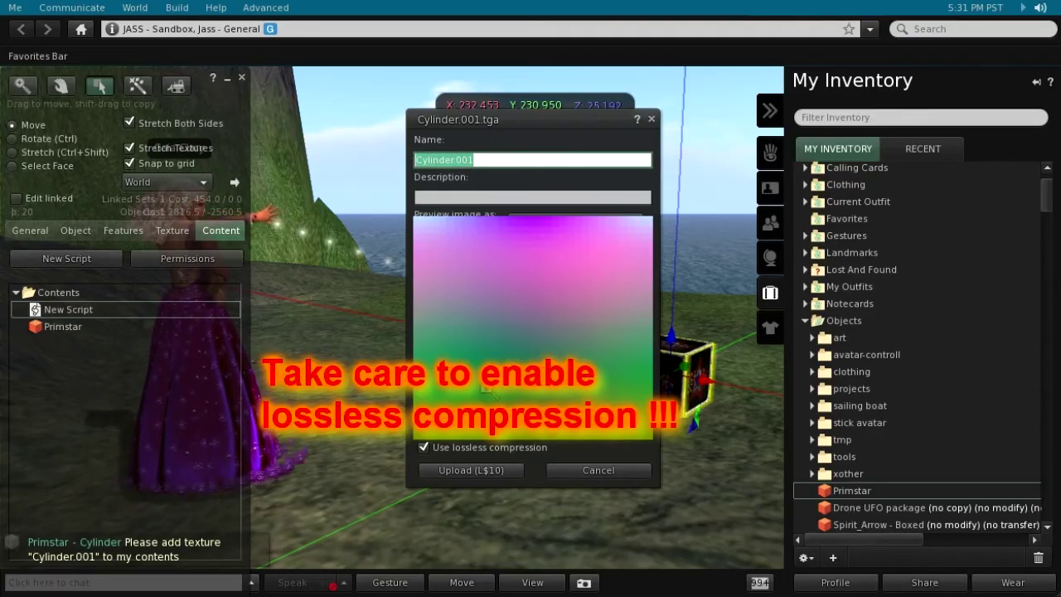
click(423, 449)
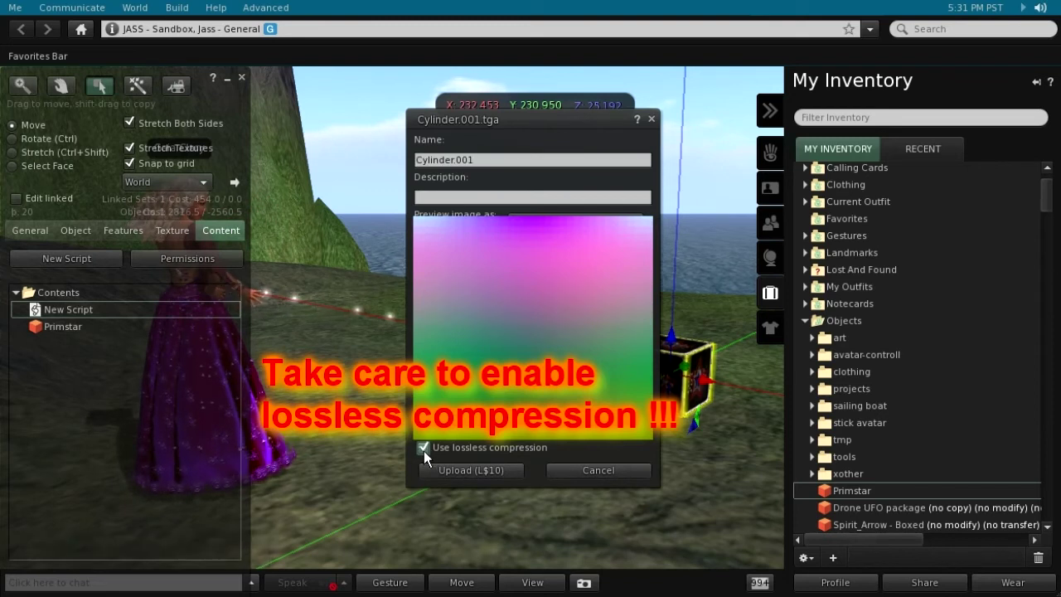
click(462, 469)
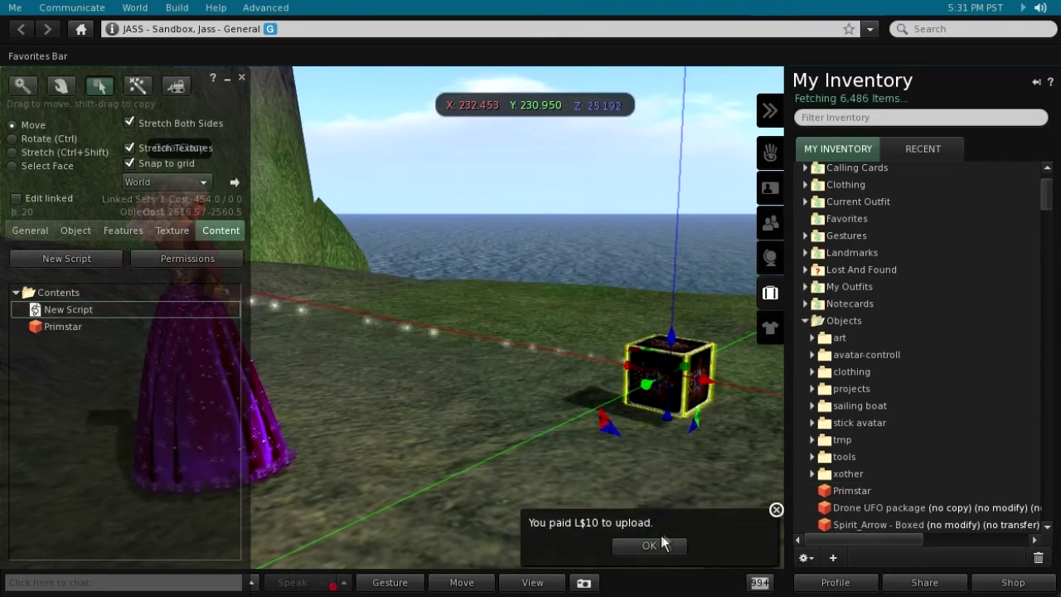
click(655, 546)
Add the Cylinder.001 texture from the Textures folder to the box's contents
click(806, 321)
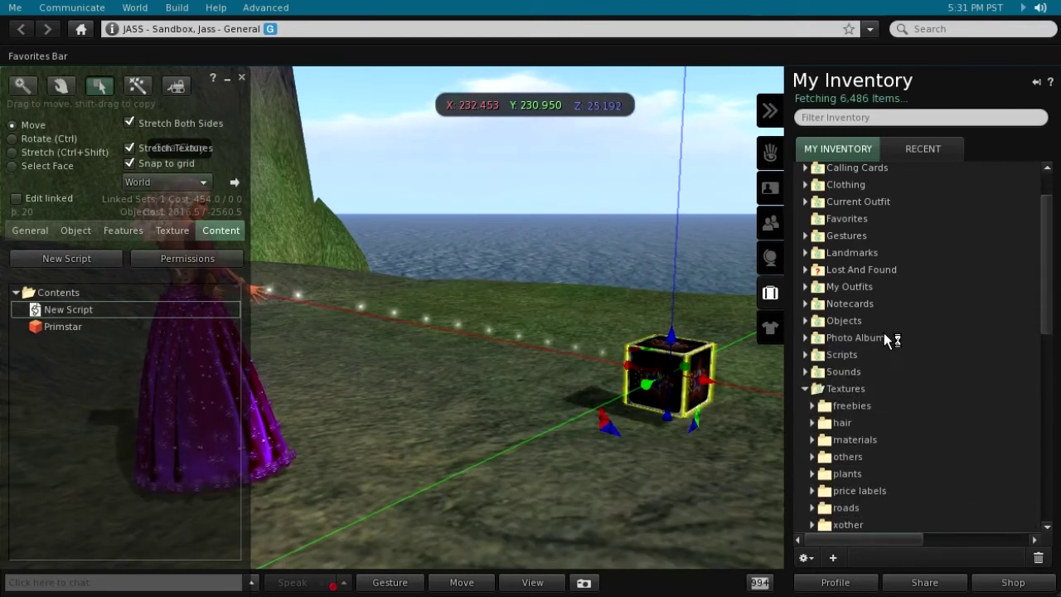
double_click(845, 406)
scroll(889, 373, down, 1)
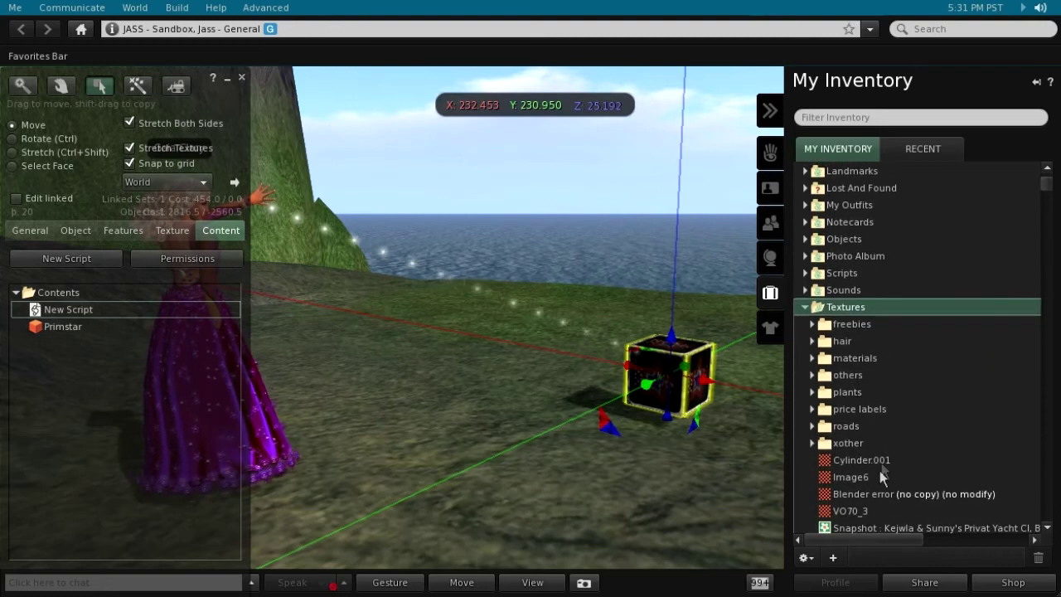
drag(866, 462, 252, 387)
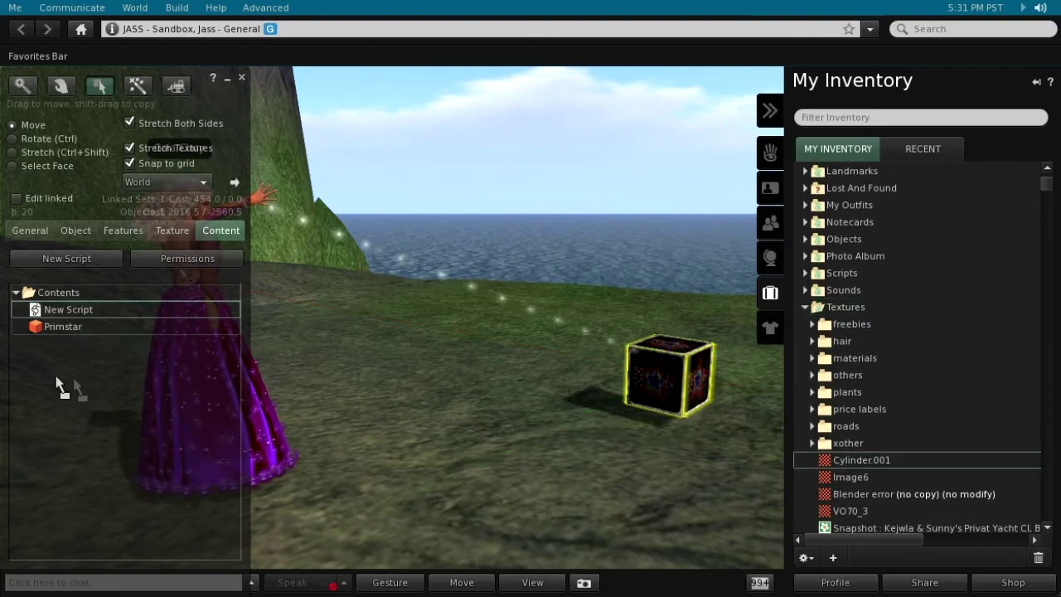
drag(57, 383, 60, 384)
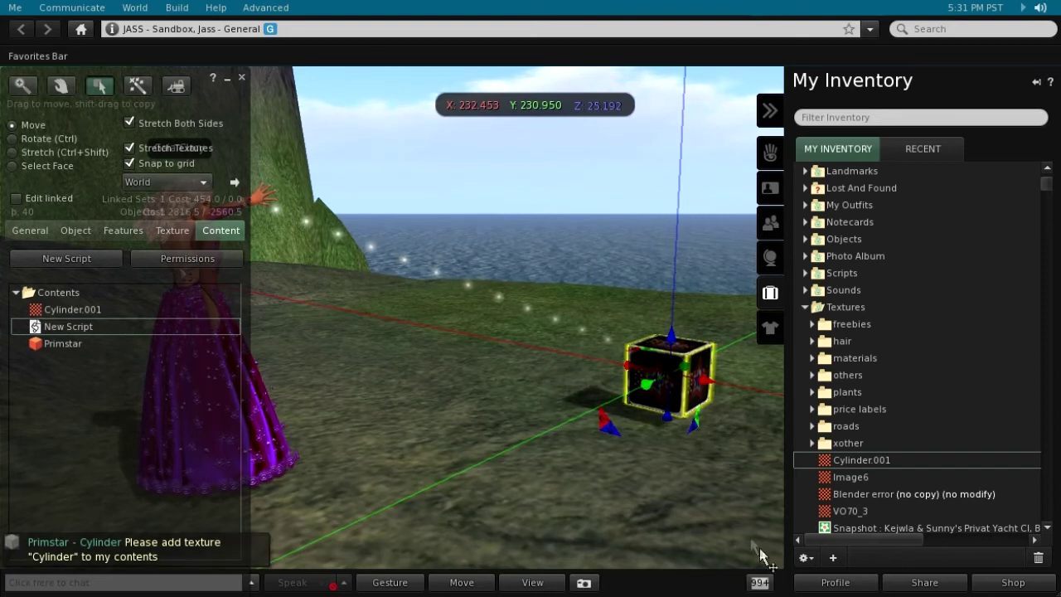
Upload Cylinder.tga as an image texture for L$10
click(834, 557)
mouse_move(854, 454)
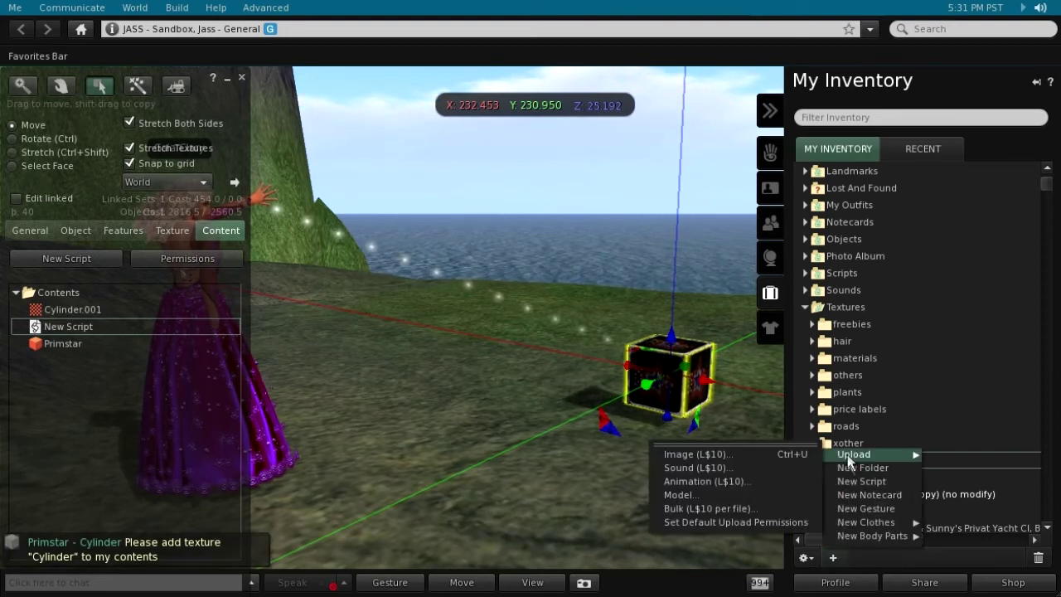
click(695, 453)
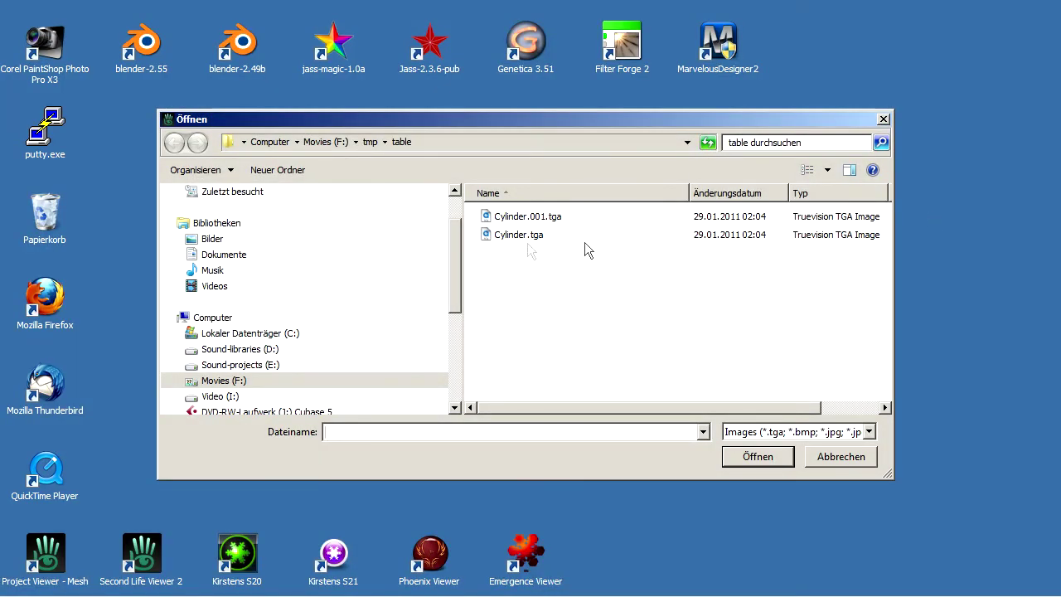
click(519, 236)
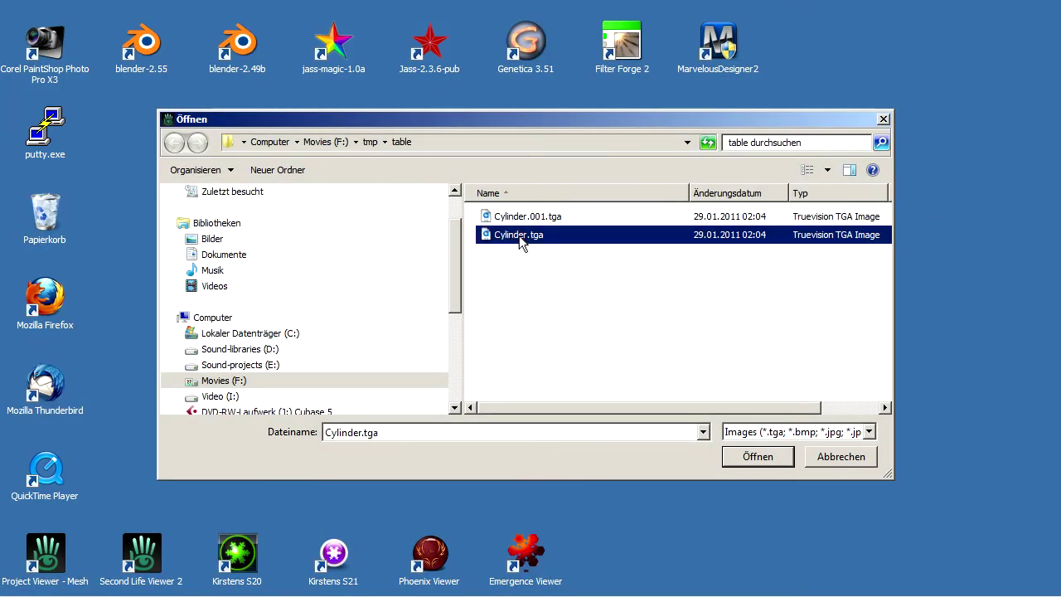
click(752, 457)
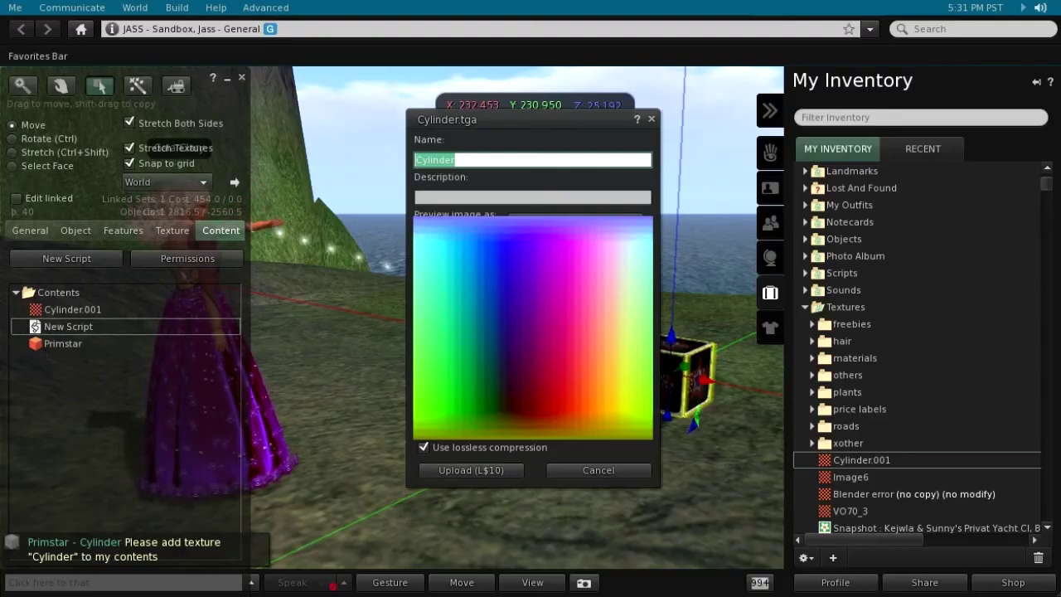
click(451, 470)
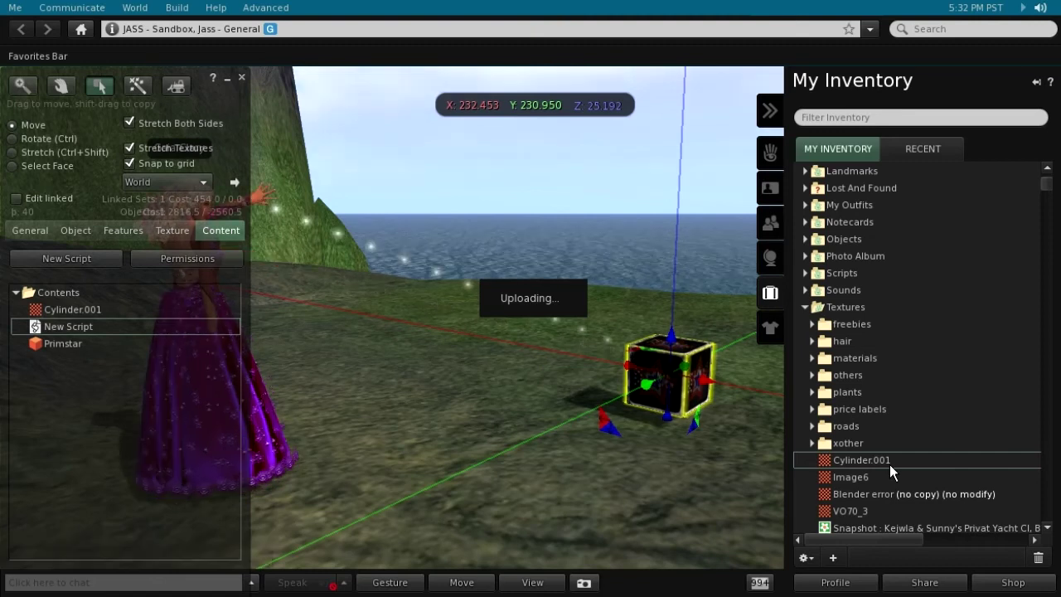
click(652, 547)
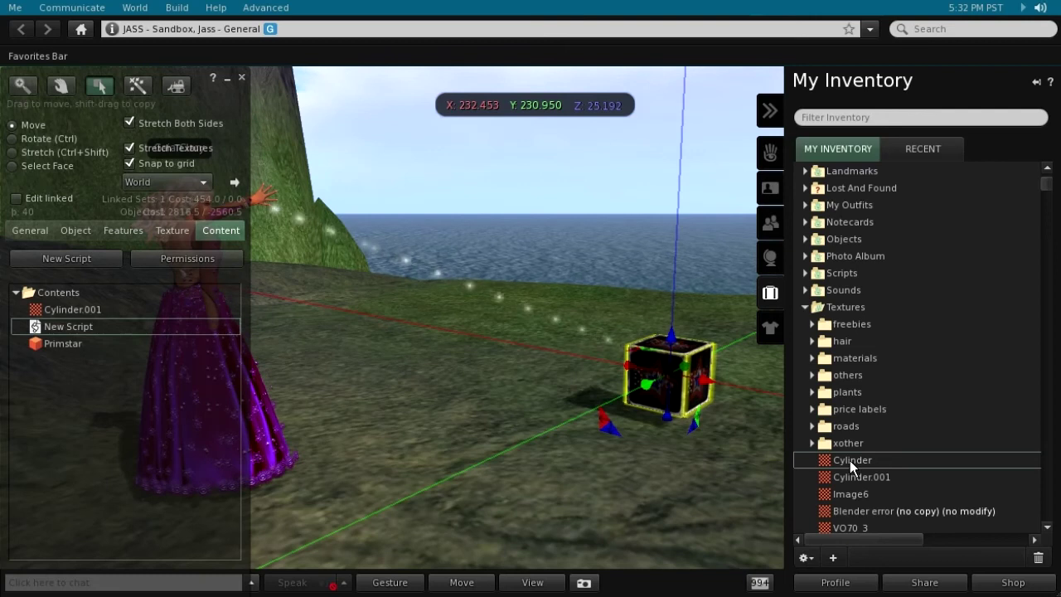
Add the Cylinder texture to the box's contents, allow linking, and close the build tools
drag(850, 460, 83, 400)
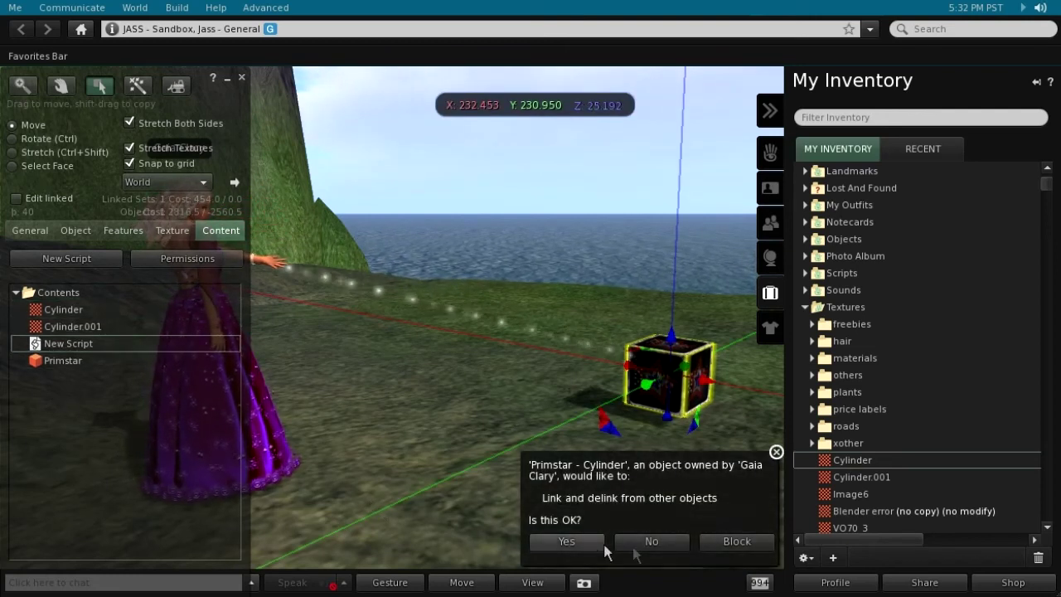
click(567, 542)
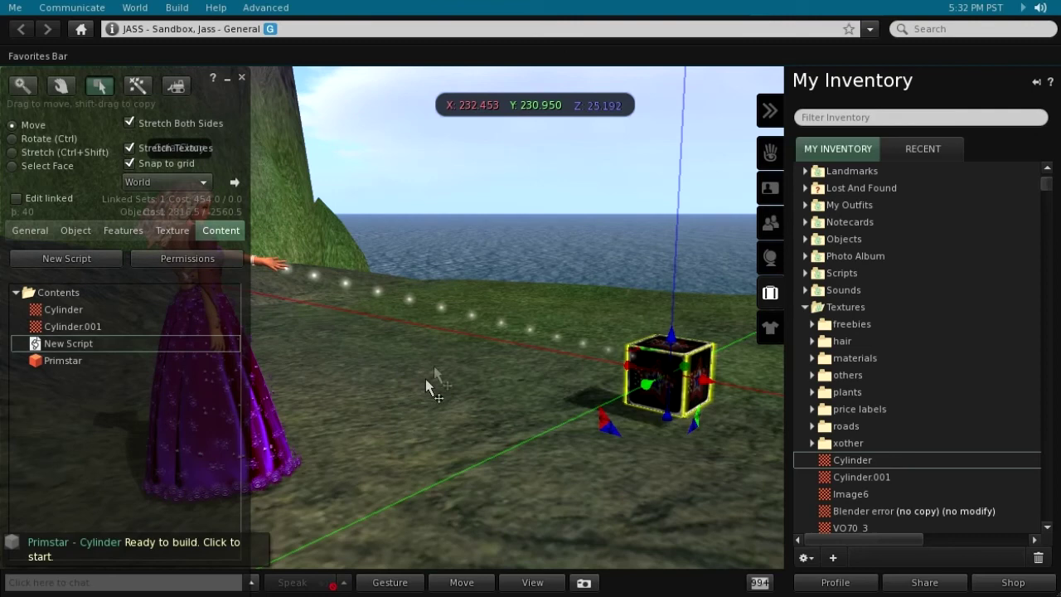
click(243, 79)
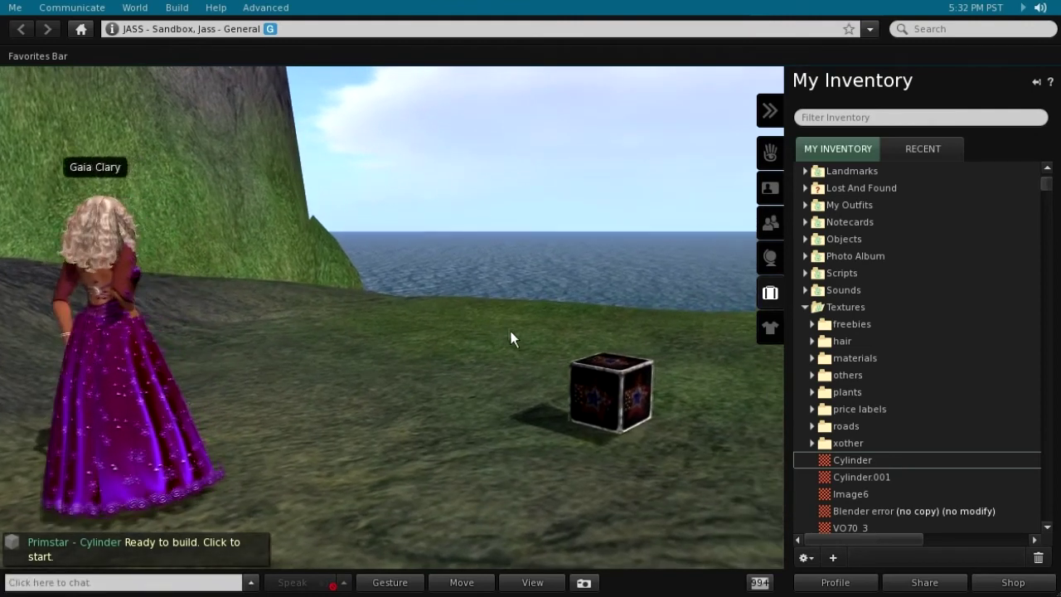
Raise the Primstar box higher above the ground, then touch it to build the four-legged table
right_click(558, 387)
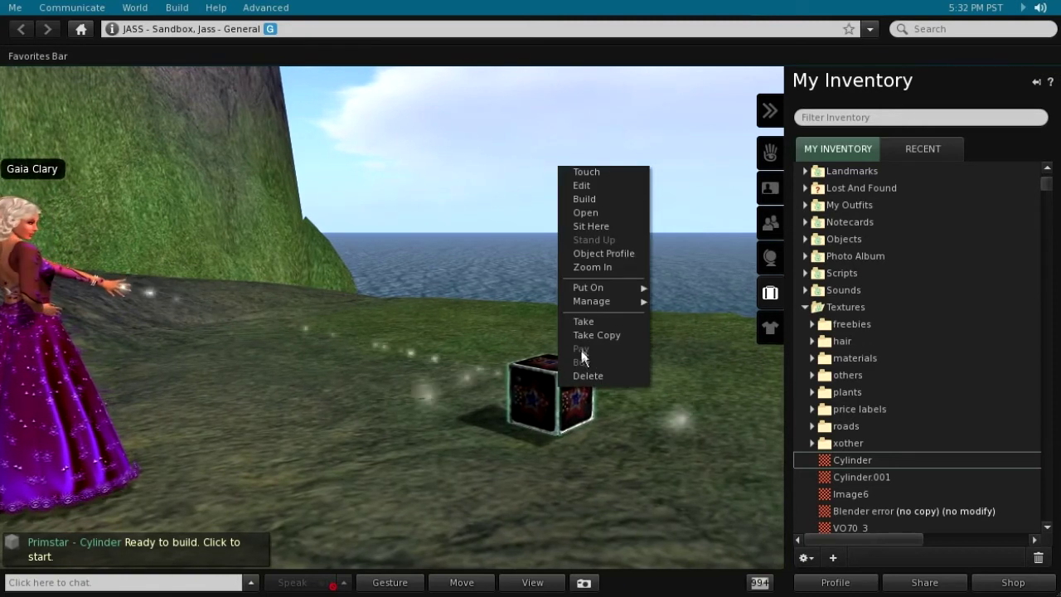
click(585, 199)
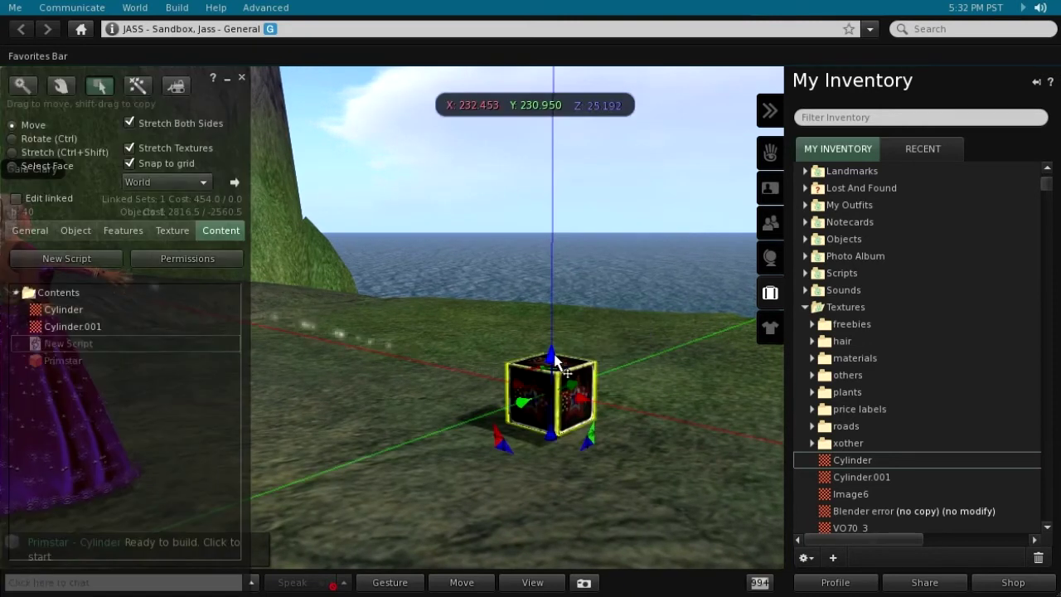
drag(553, 358, 605, 294)
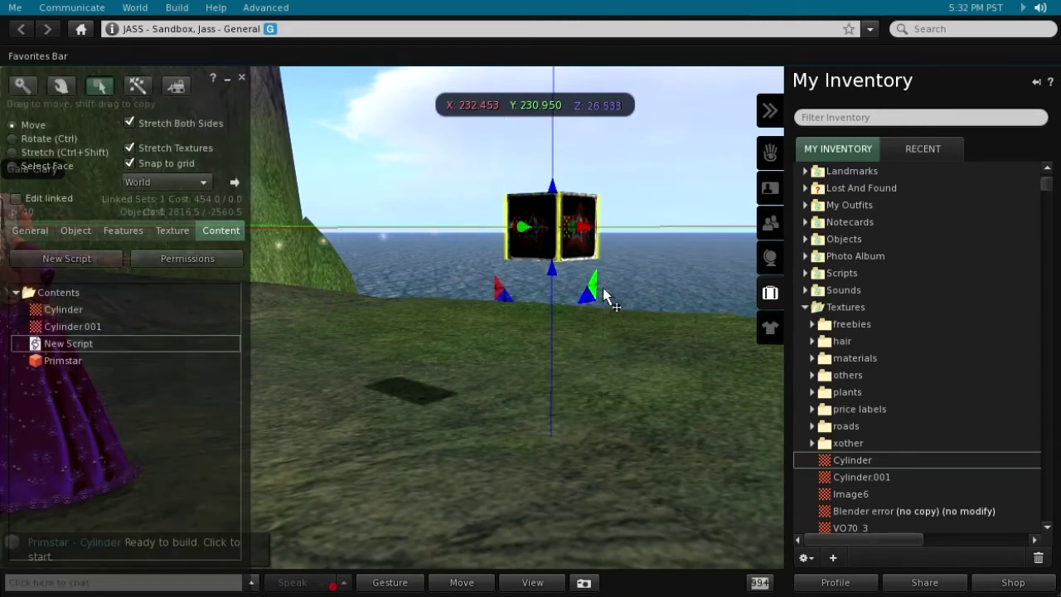
click(242, 78)
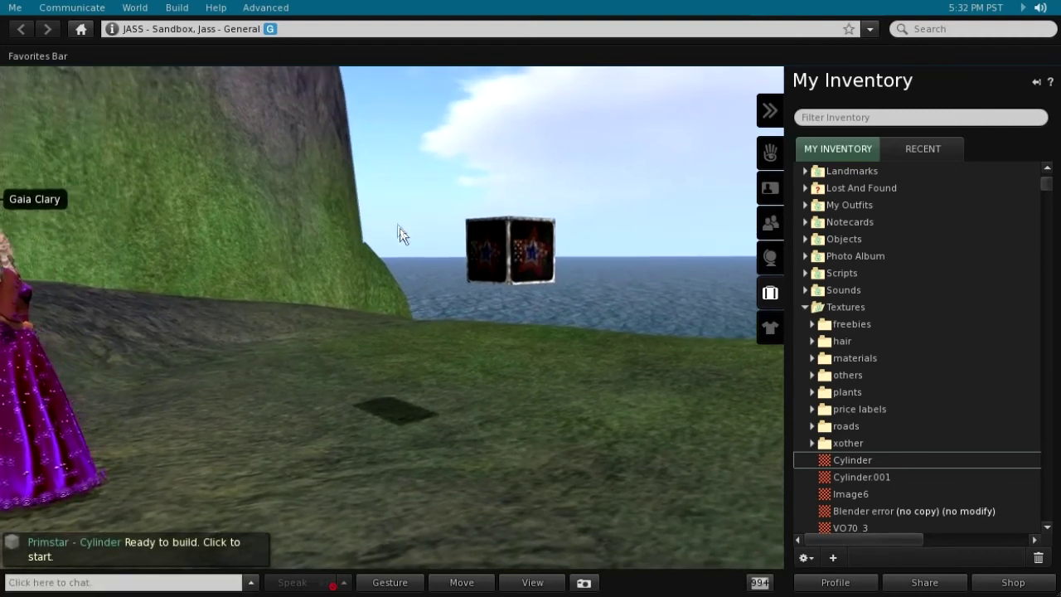
click(512, 271)
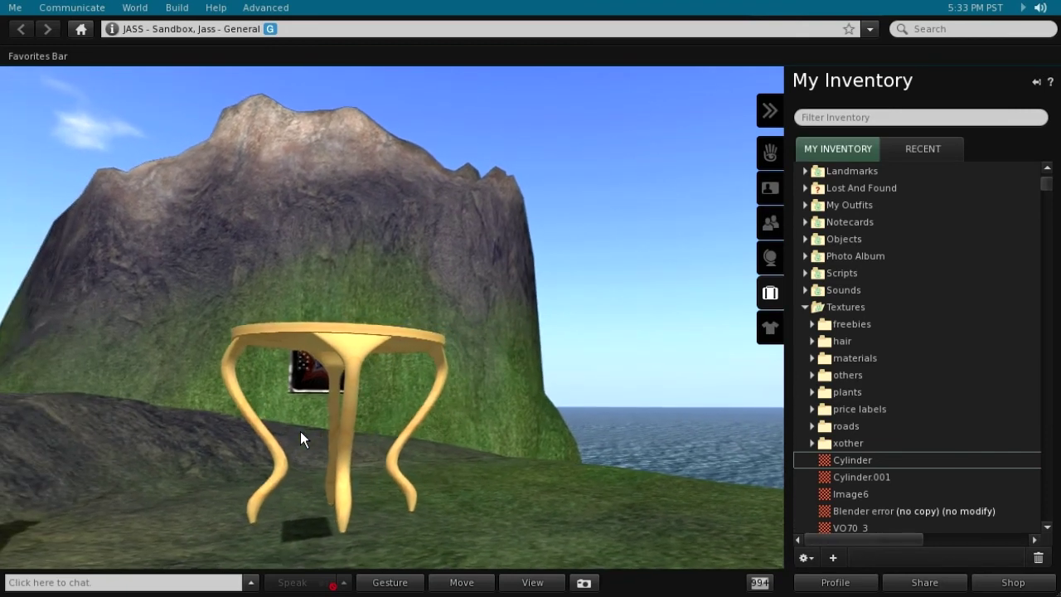
Shift the table along the Y axis and lower it from Z 26.098 to about Z 25.270
right_click(353, 346)
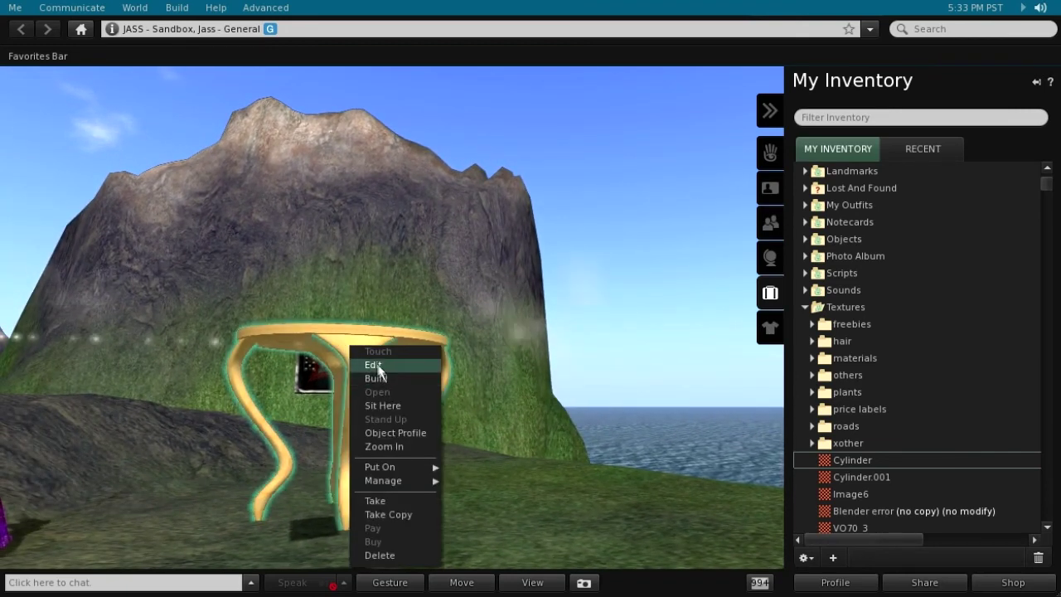
click(375, 367)
drag(386, 427, 526, 415)
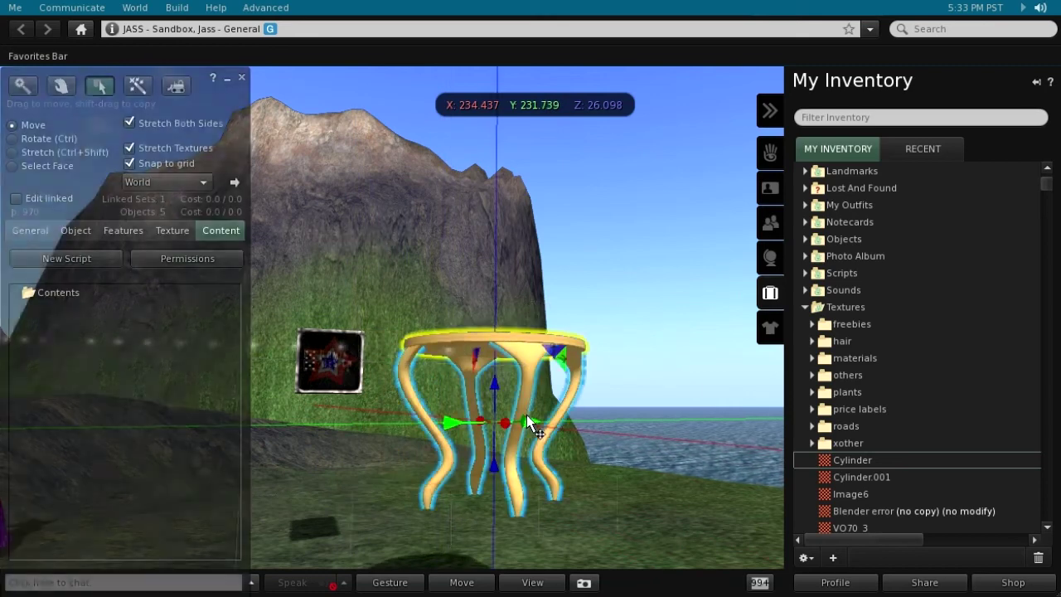
drag(495, 381, 486, 456)
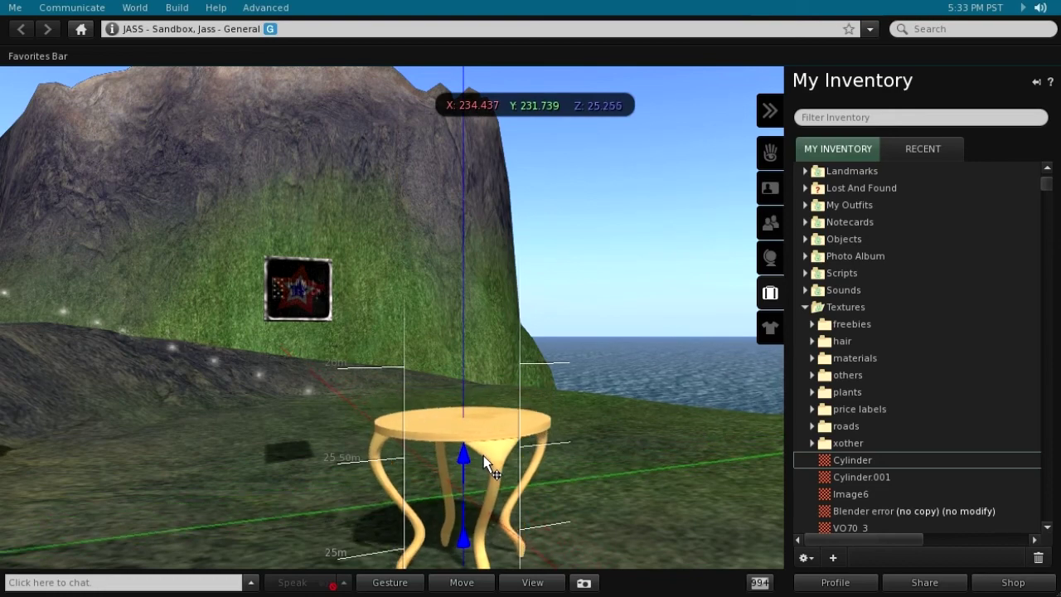
drag(485, 451, 484, 456)
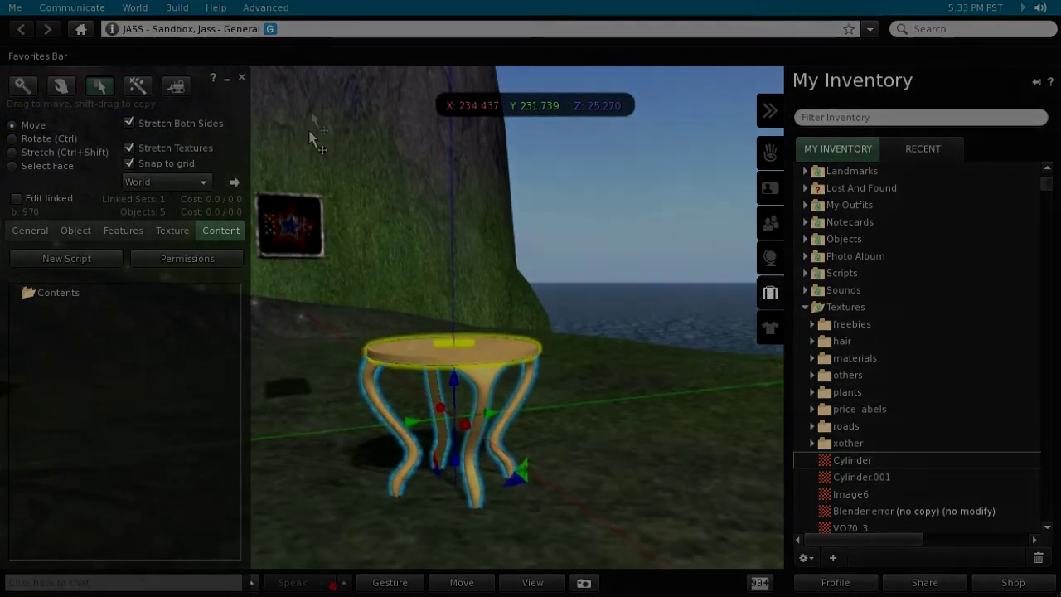